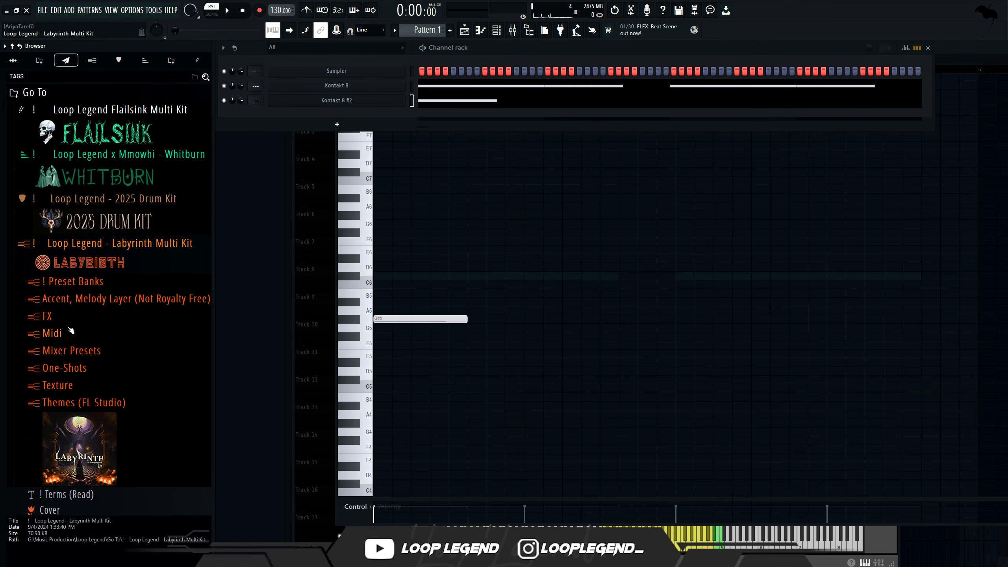
# Preview the Low Brass bass one-shot from the Labyrinth kit's One-Shots folder and load it into a new channel.
pyautogui.click(82, 367)
pyautogui.click(91, 387)
pyautogui.scroll(-8, 119, 318)
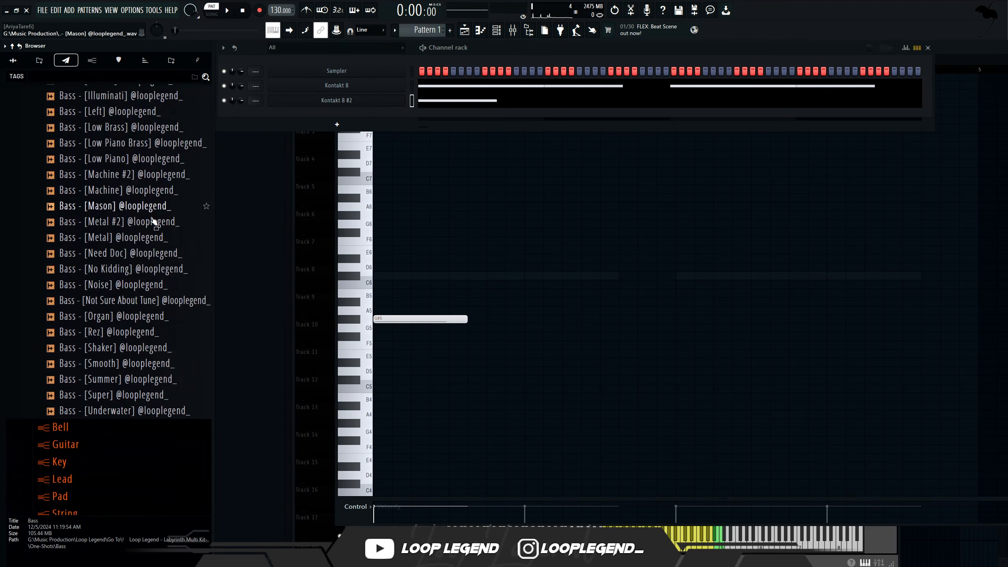
pyautogui.scroll(2, 145, 239)
pyautogui.click(145, 221)
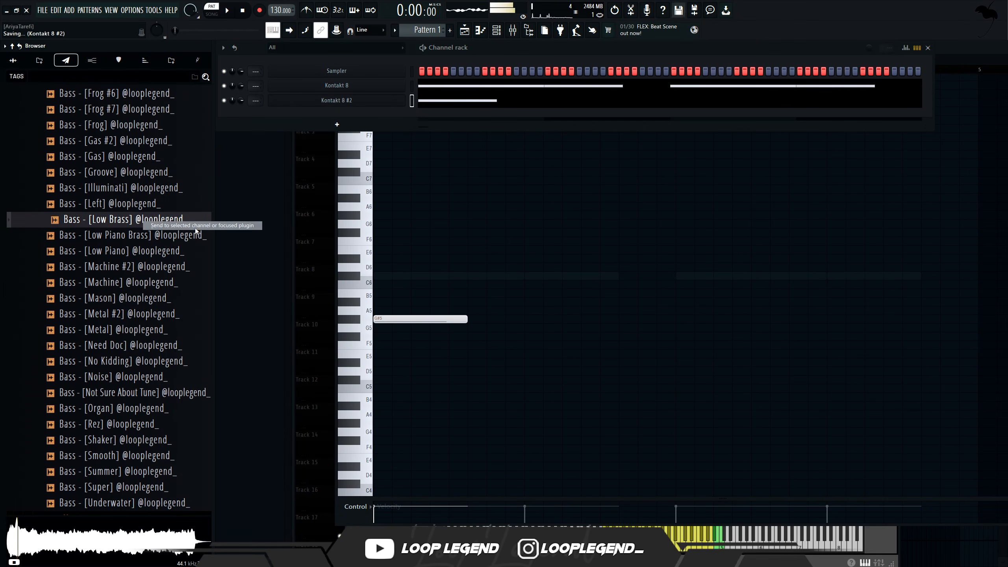
pyautogui.rightClick(171, 219)
# Add a C#5 note at bar 3 and a D5 note from 4:09 to the end of bar 4 for the Low Brass channel.
pyautogui.click(552, 380)
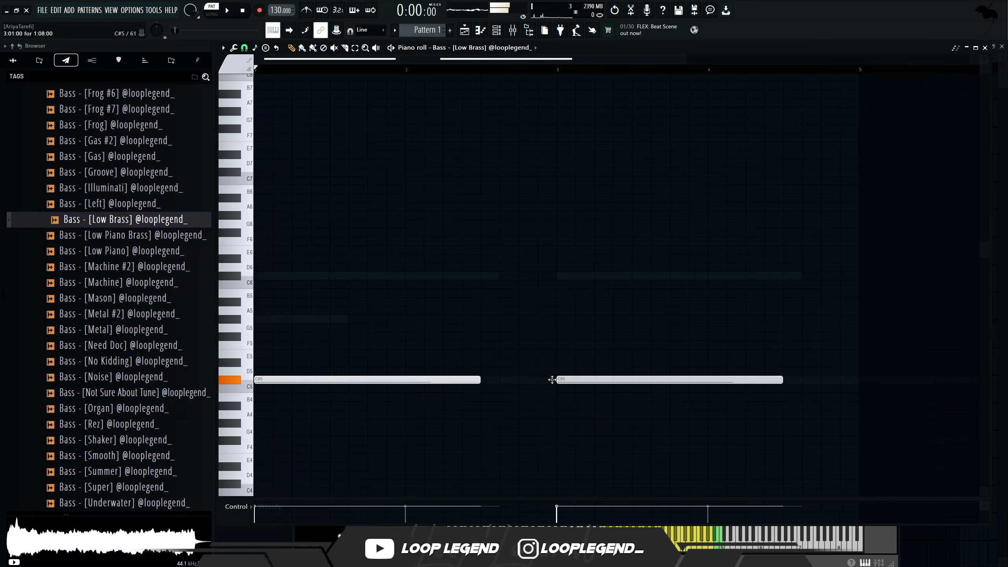
pyautogui.press('space')
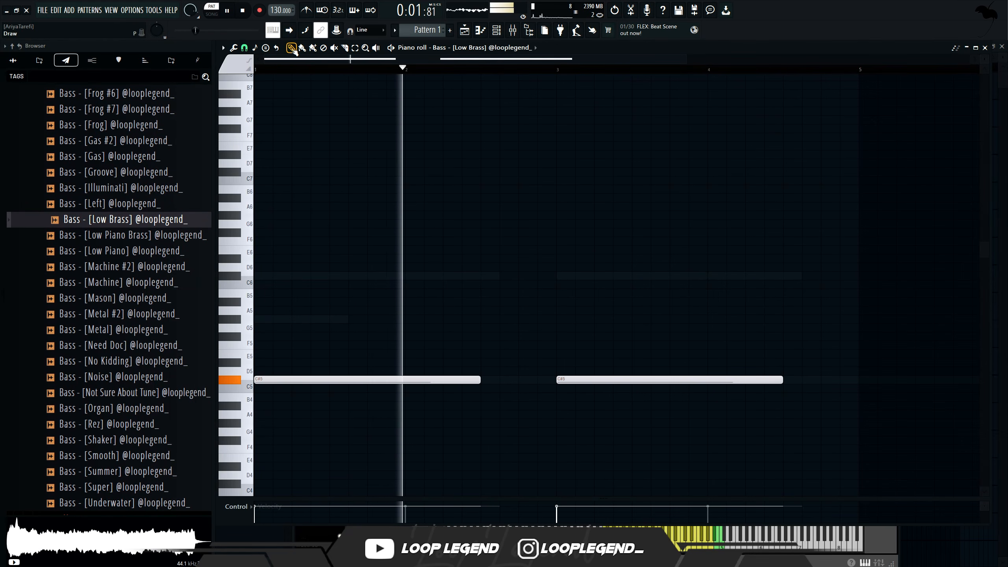
pyautogui.click(784, 371)
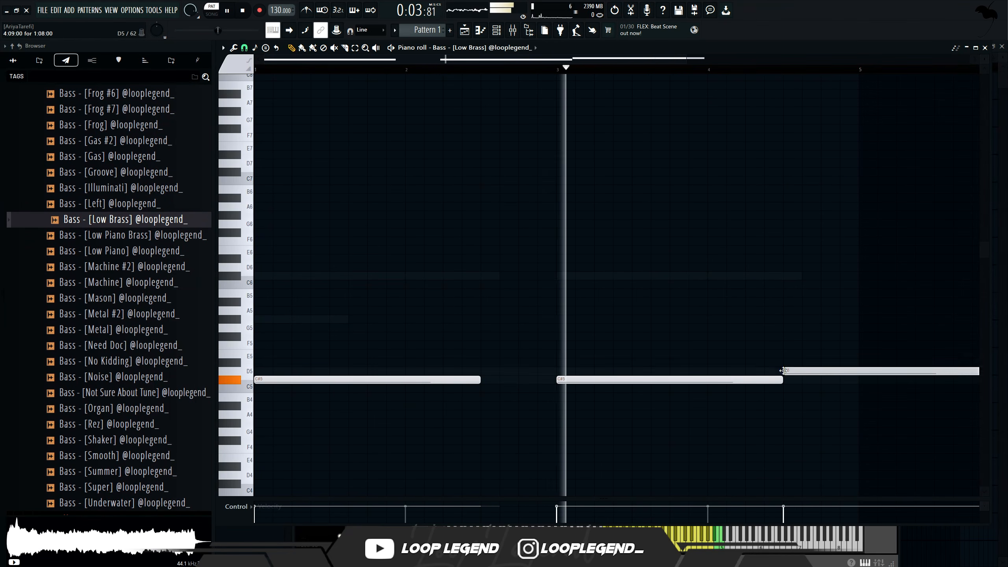
pyautogui.scroll(-2, 784, 371)
pyautogui.moveTo(827, 371); pyautogui.dragTo(713, 383)
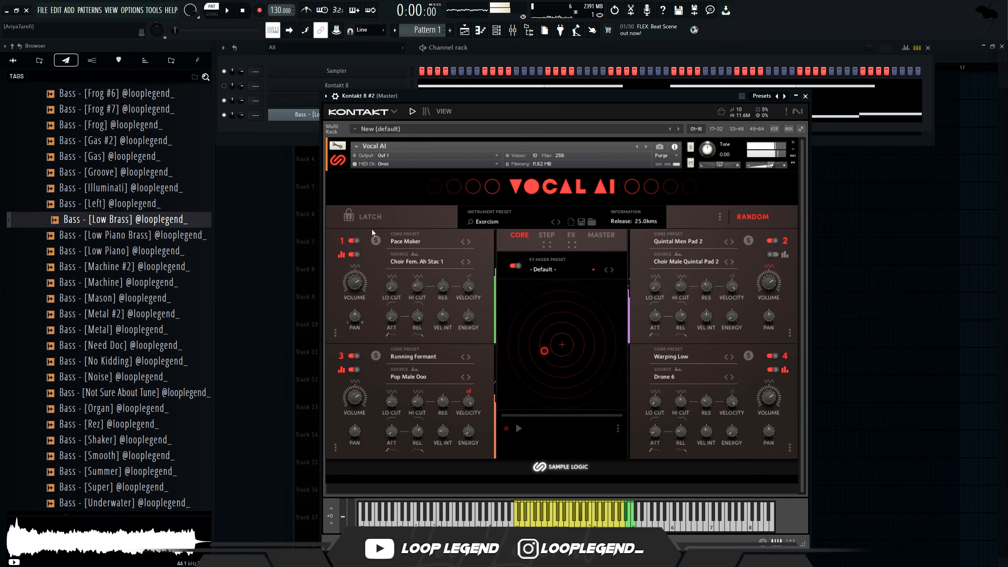
# Adjust the attack of the Pace Maker core in Vocal AI while auditioning the pattern.
pyautogui.moveTo(391, 317); pyautogui.dragTo(393, 324)
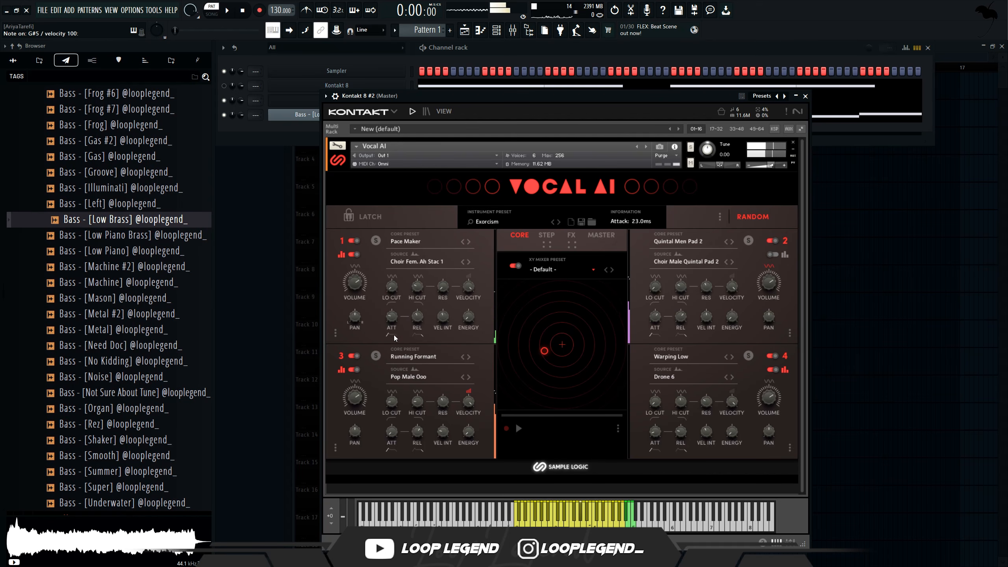
pyautogui.press('space')
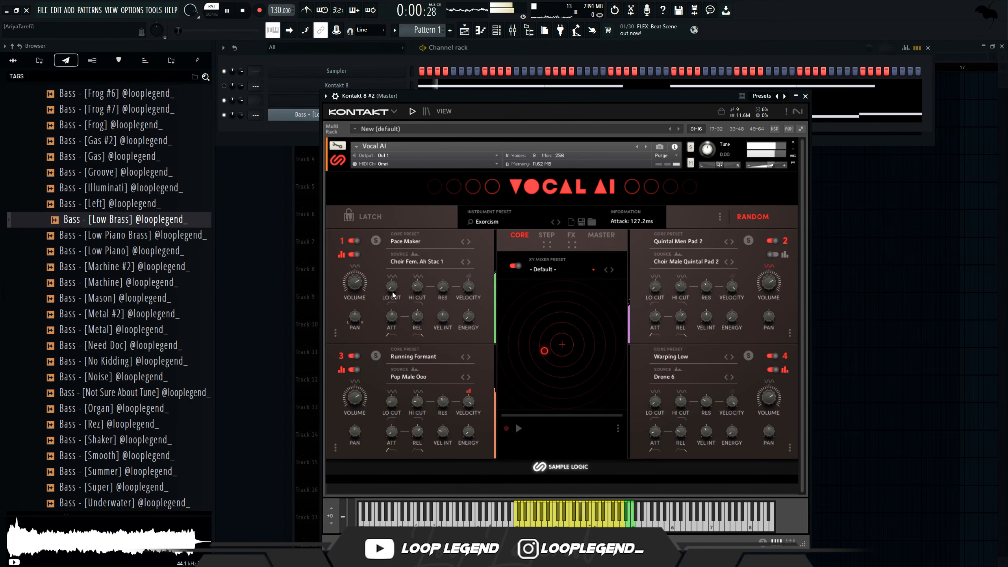
pyautogui.moveTo(391, 317); pyautogui.dragTo(397, 323)
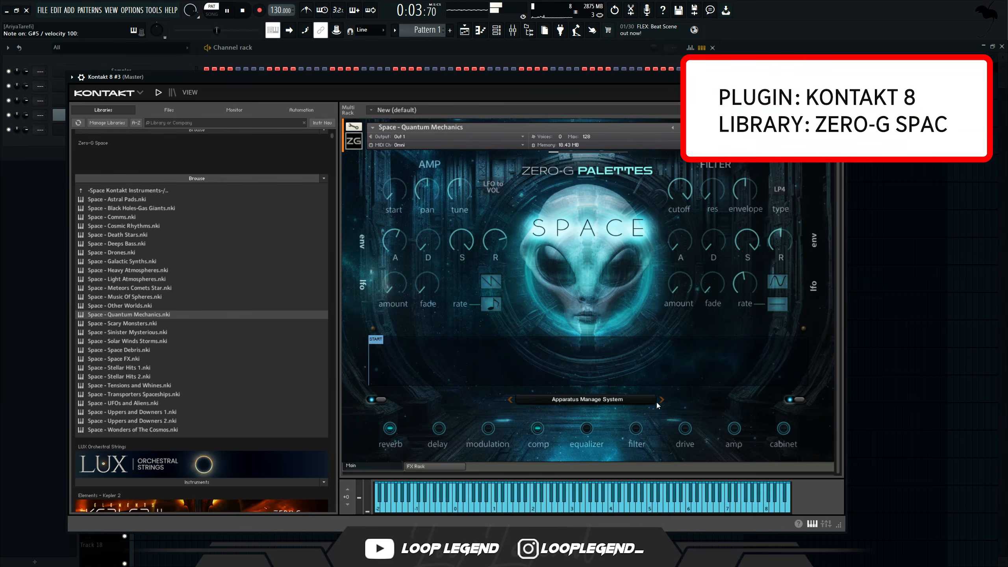
# Set the Zero-G Space instrument to Astronomical Mechanisms and place G#5 notes at 2:09 and 4:09 in its piano roll.
pyautogui.click(661, 399)
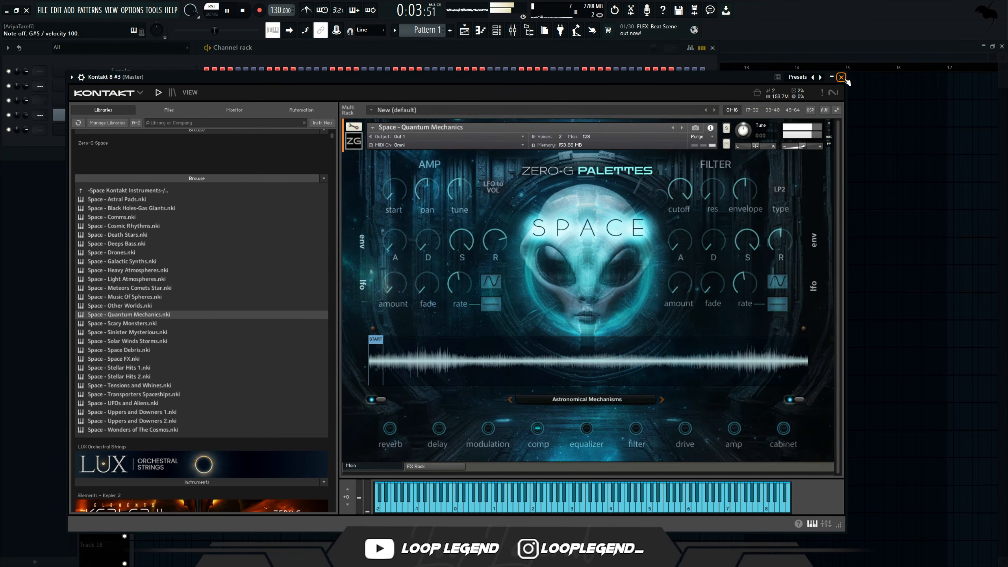
pyautogui.click(845, 78)
pyautogui.click(488, 32)
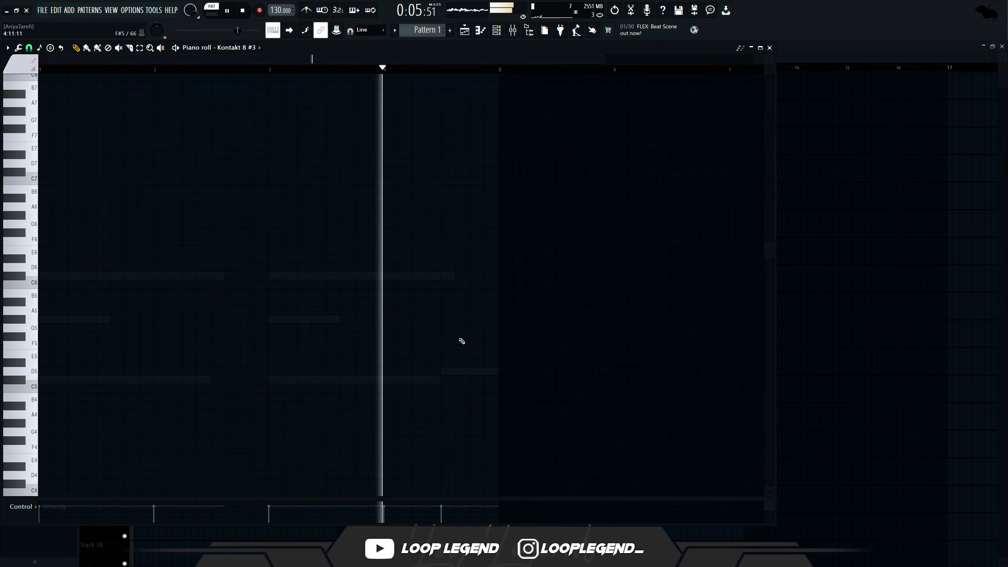
pyautogui.click(444, 320)
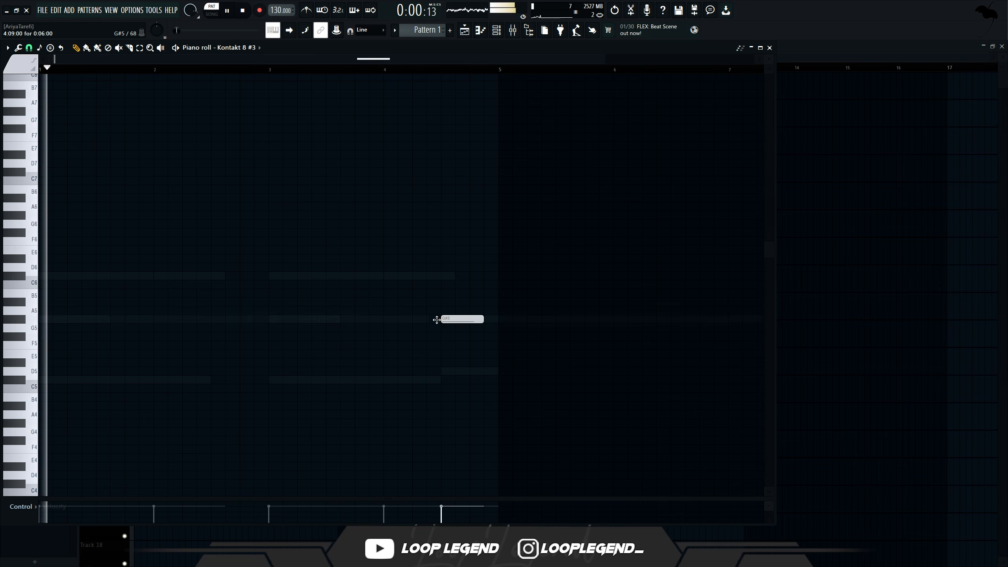
pyautogui.moveTo(278, 318); pyautogui.dragTo(243, 319)
pyautogui.moveTo(500, 264); pyautogui.dragTo(254, 337)
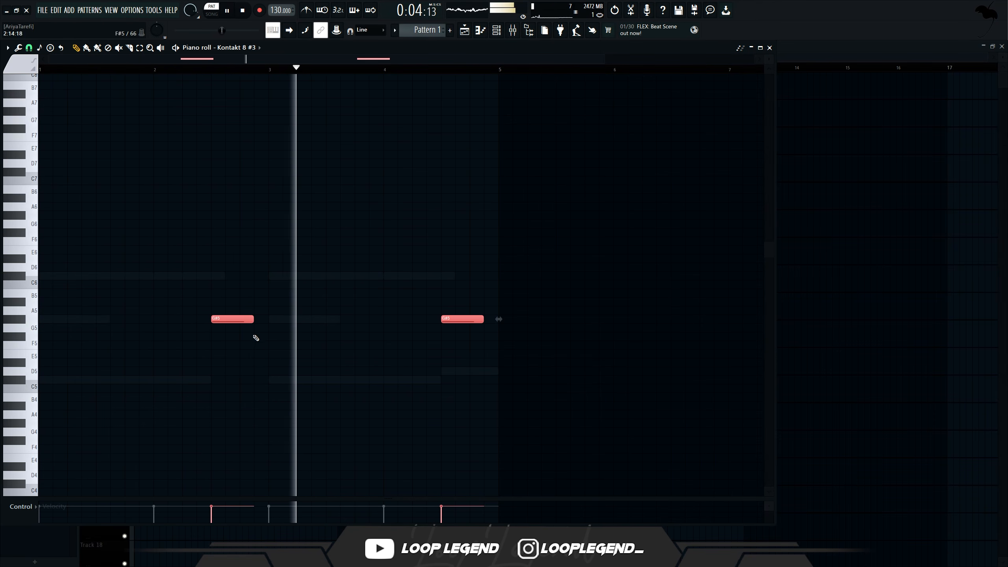
# Transfer the Kontakt 8 melody into Melodyne, shift its row of C 5 notes up in pitch, and play it back.
pyautogui.press('F6')
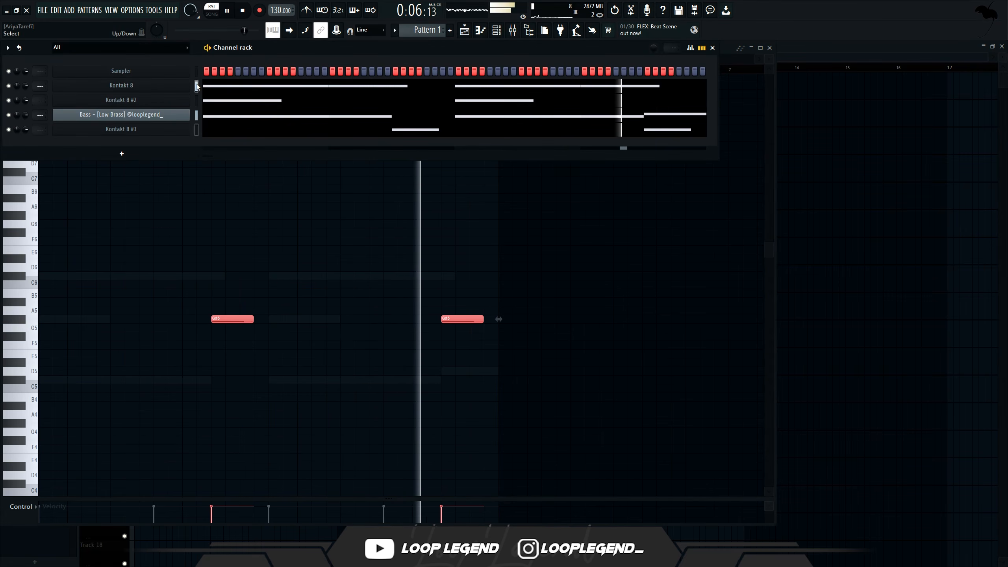
pyautogui.press('F9')
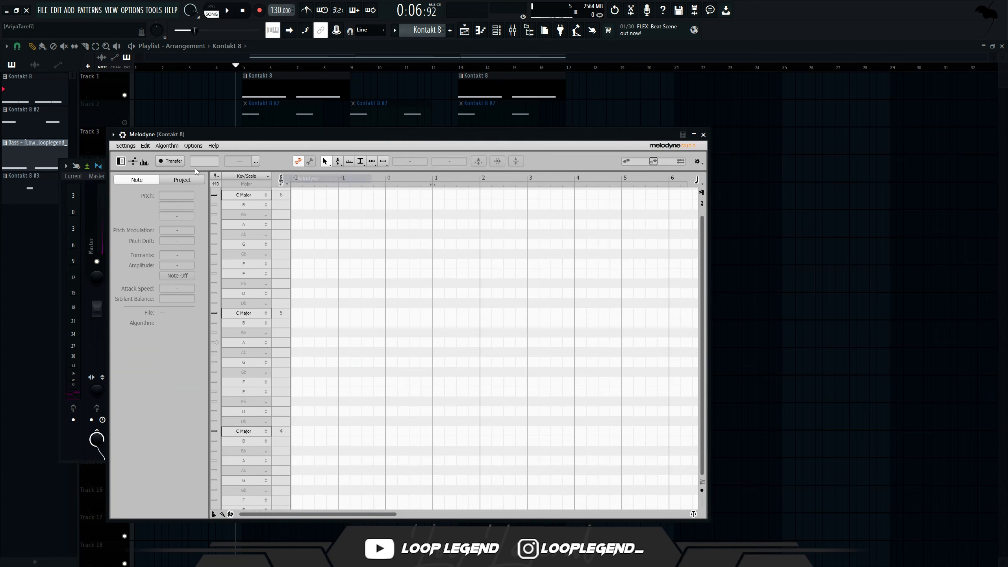
pyautogui.click(171, 161)
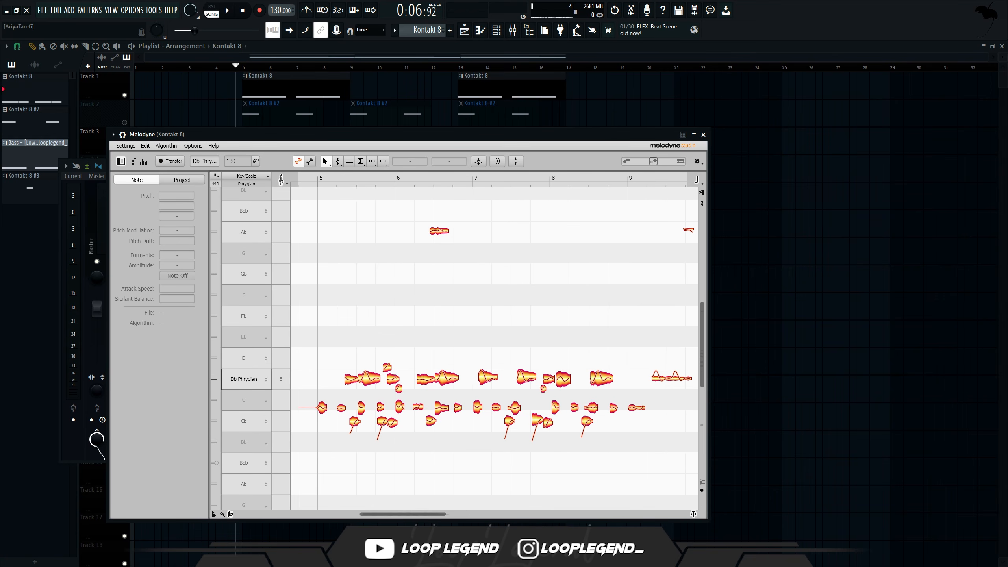
pyautogui.moveTo(657, 405); pyautogui.dragTo(555, 415)
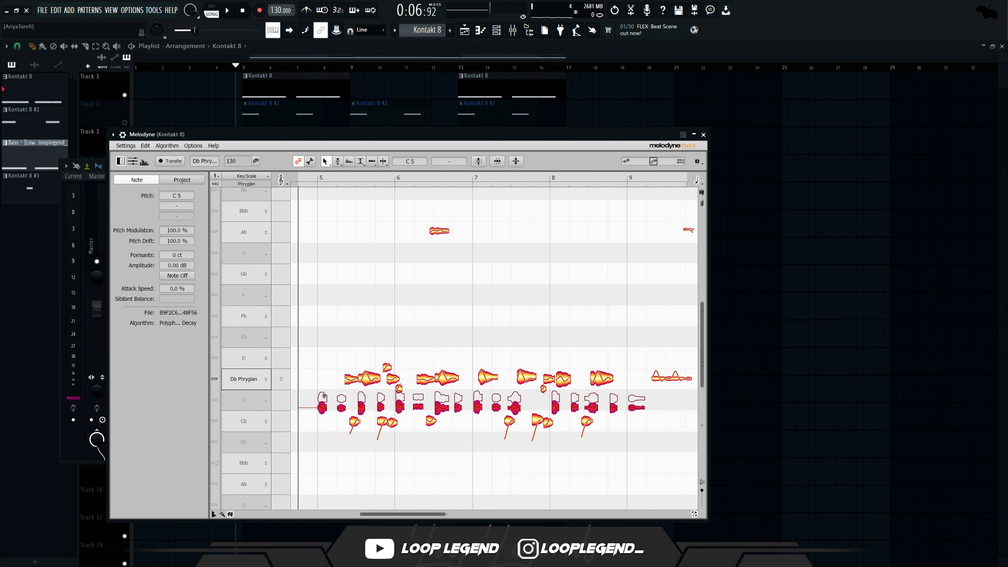
pyautogui.moveTo(323, 396); pyautogui.dragTo(324, 386)
pyautogui.press('space')
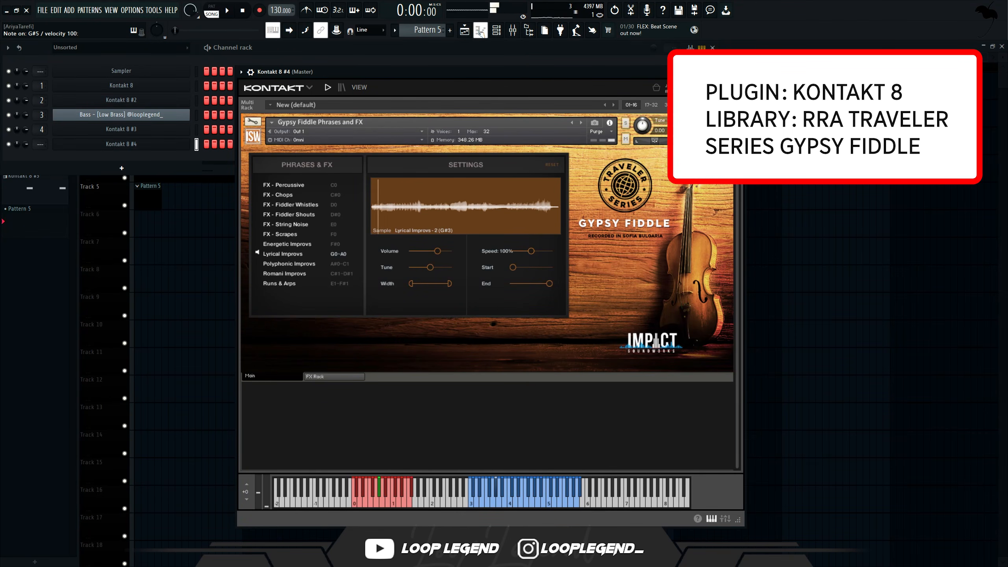
# Write a one-bar G#5 note followed by a one-bar G5 note for the Gypsy Fiddle channel and narrow the piano roll window.
pyautogui.press('F7')
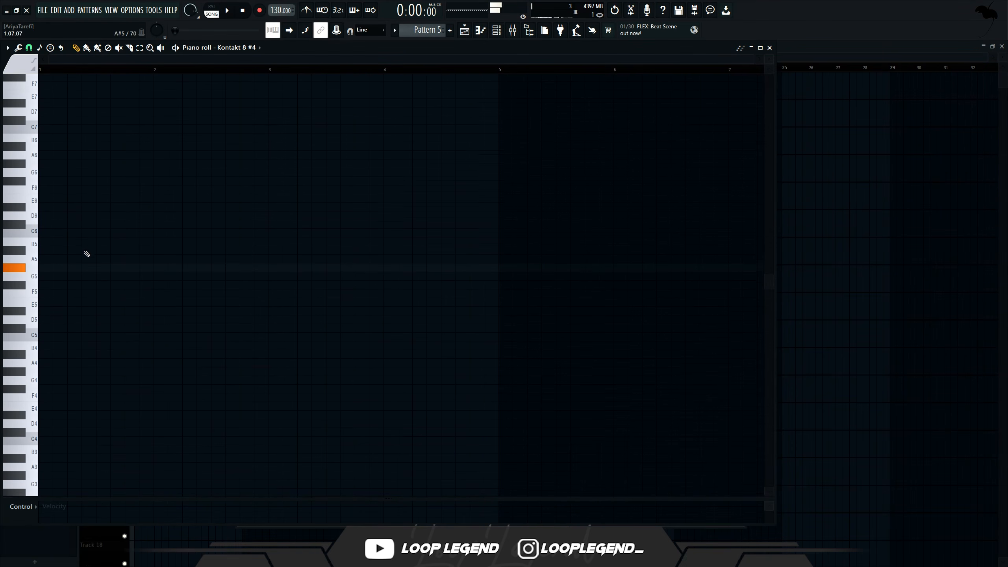
pyautogui.scroll(-1, 68, 260)
pyautogui.click(54, 262)
pyautogui.moveTo(78, 263); pyautogui.dragTo(152, 262)
pyautogui.press('space')
pyautogui.click(158, 269)
pyautogui.moveTo(332, 51); pyautogui.dragTo(485, 58)
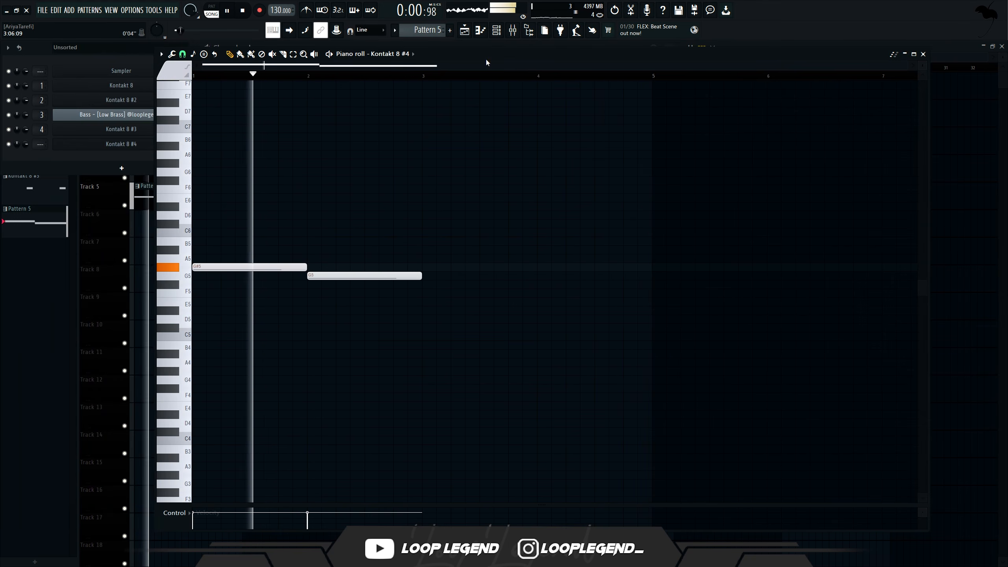
pyautogui.moveTo(928, 94); pyautogui.dragTo(745, 93)
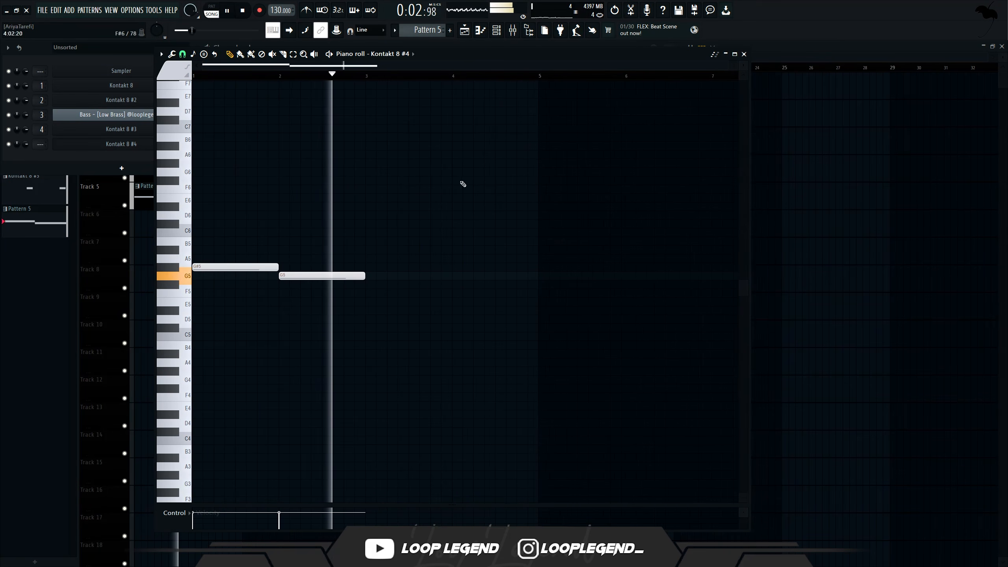
# Shorten the G5 note in bar 2 to end at 2:07 and follow it with an F5 note reaching bar 3.
pyautogui.moveTo(365, 276); pyautogui.dragTo(325, 277)
pyautogui.click(323, 285)
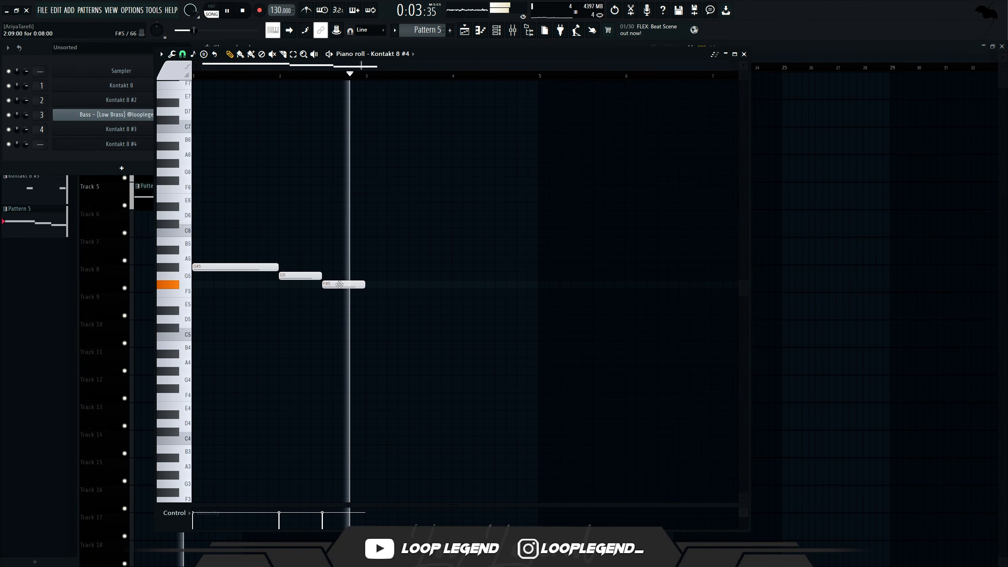
pyautogui.press('space')
pyautogui.rightClick(326, 283)
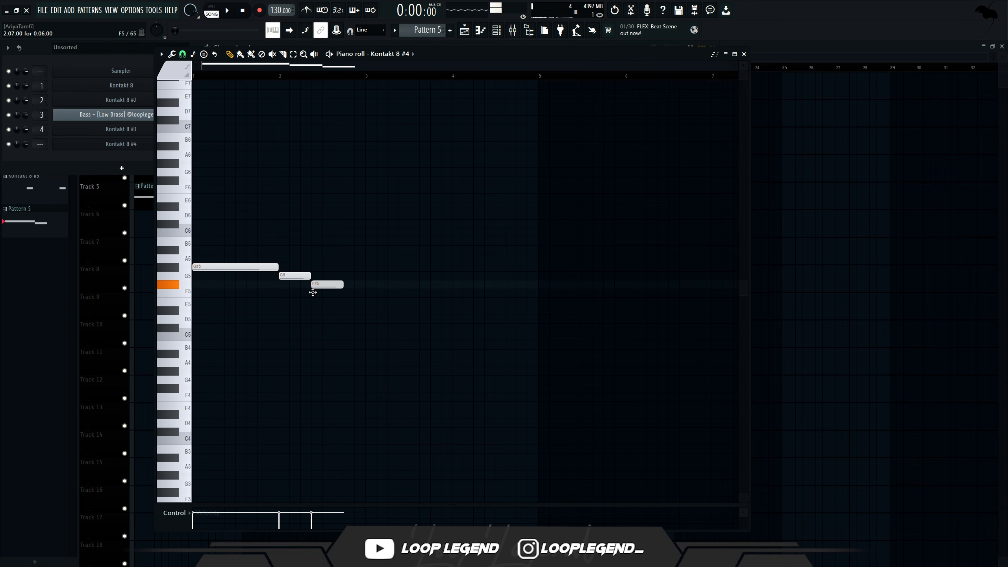
pyautogui.press('space')
pyautogui.moveTo(343, 293); pyautogui.dragTo(365, 293)
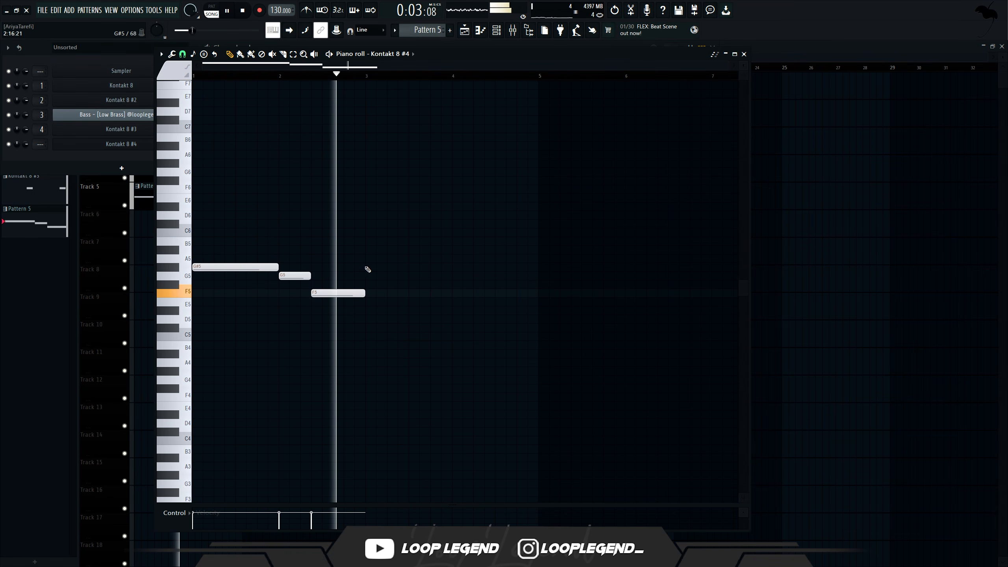
pyautogui.press('space')
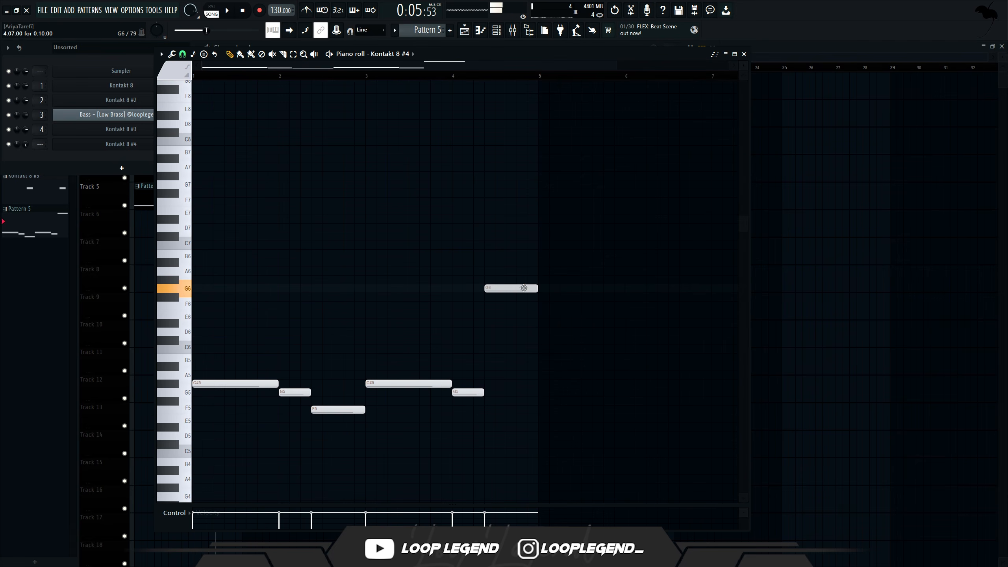
# Audition the last note of bar 4 at G#6 and lower it to F6.
pyautogui.moveTo(522, 288); pyautogui.dragTo(521, 279)
pyautogui.press('space')
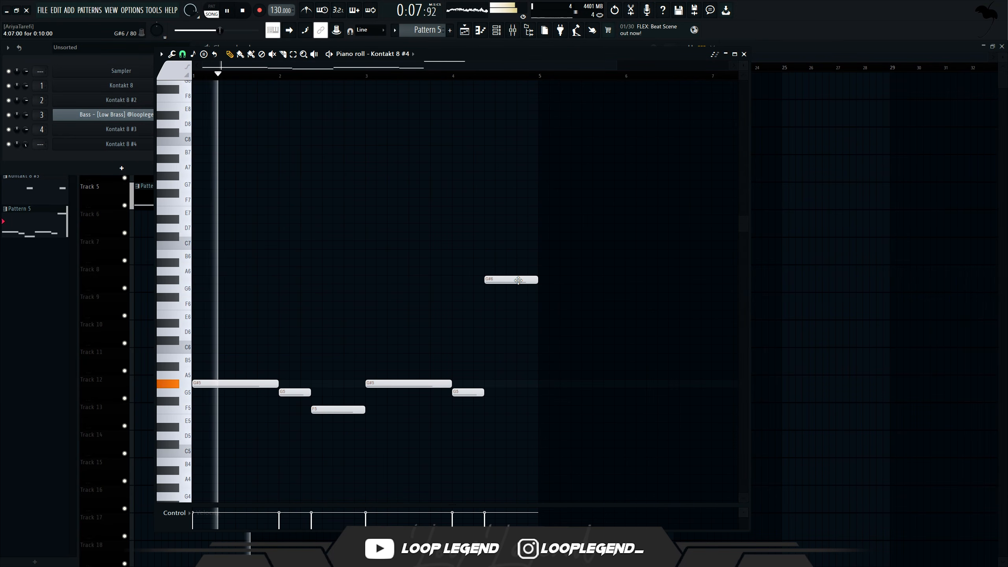
pyautogui.press('space')
pyautogui.moveTo(522, 279); pyautogui.dragTo(518, 304)
pyautogui.press('space')
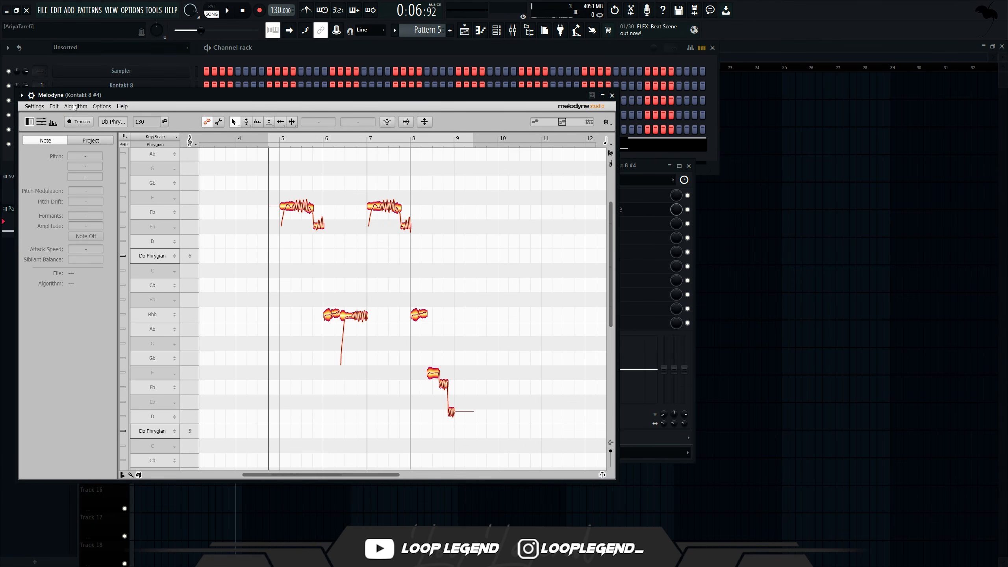
# Set the Melodyne algorithm for the transferred fiddle melody to Polyphonic Sustain.
pyautogui.click(75, 106)
pyautogui.click(92, 141)
pyautogui.press('Return')
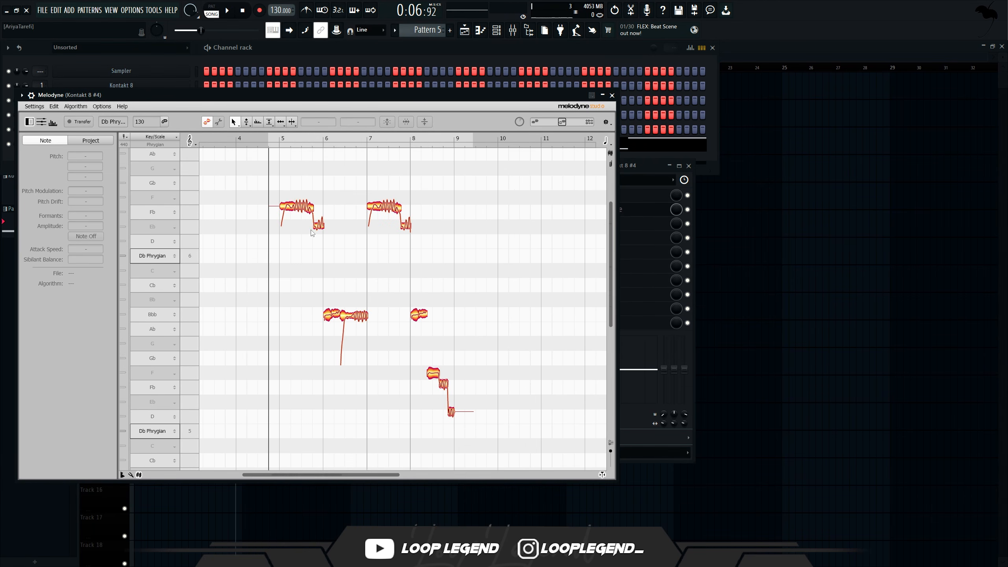
# In bar 5 of the fiddle melody, lower the two short F notes toward Fb and raise the final Eb 6 note slightly.
pyautogui.scroll(5, 268, 298)
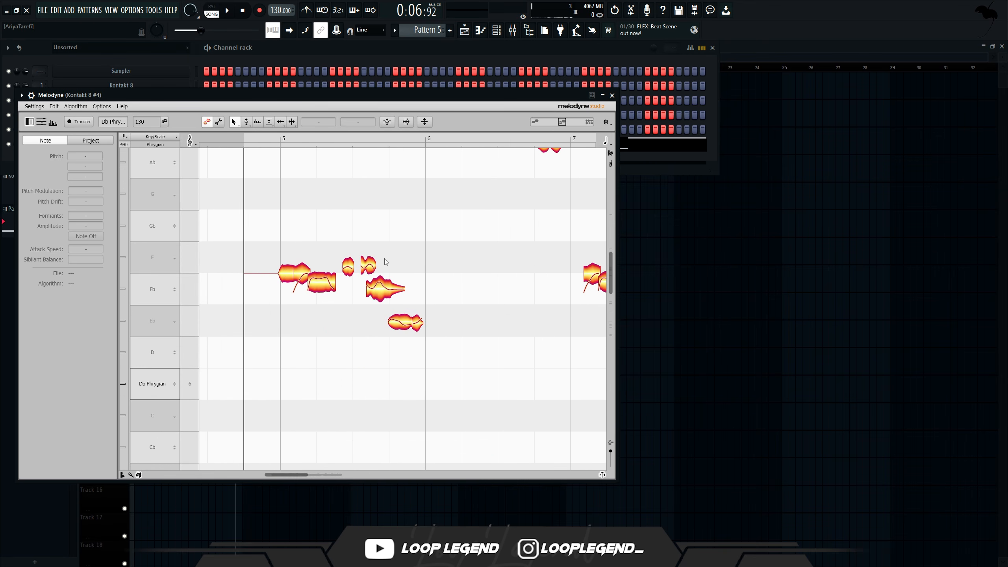
pyautogui.moveTo(385, 261); pyautogui.dragTo(350, 273)
pyautogui.click(356, 279)
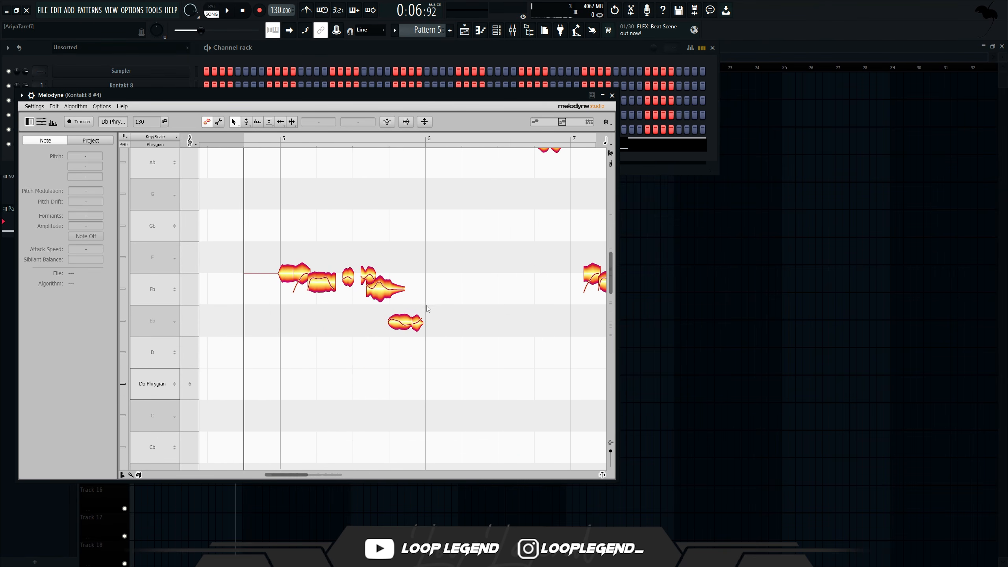
pyautogui.moveTo(465, 332); pyautogui.dragTo(401, 335)
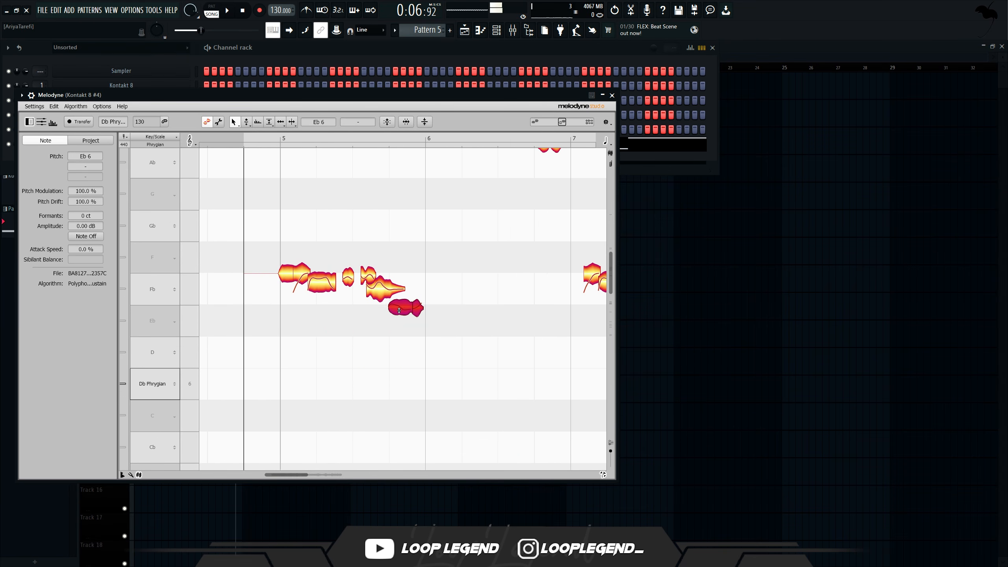
pyautogui.scroll(-8, 399, 306)
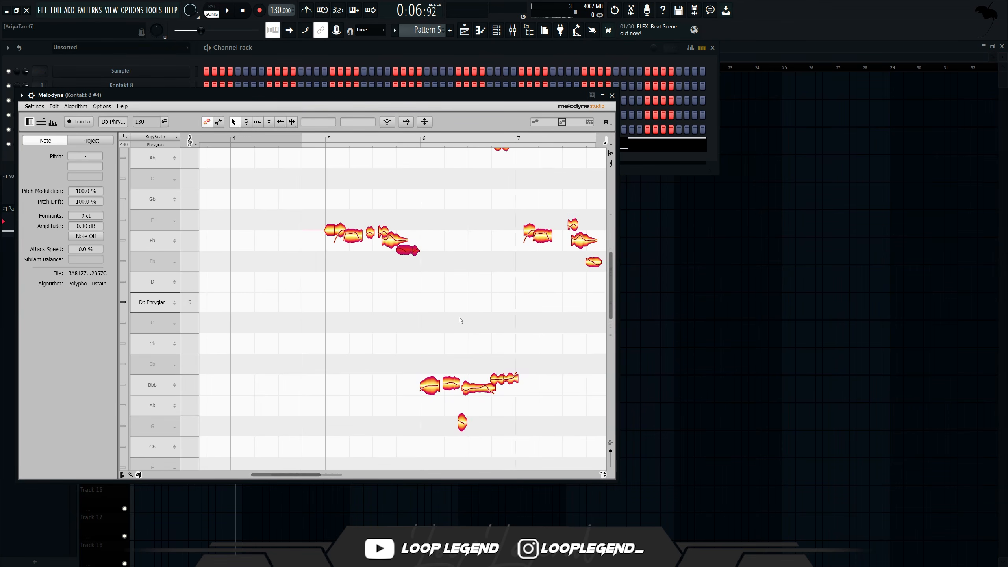
pyautogui.scroll(6, 524, 423)
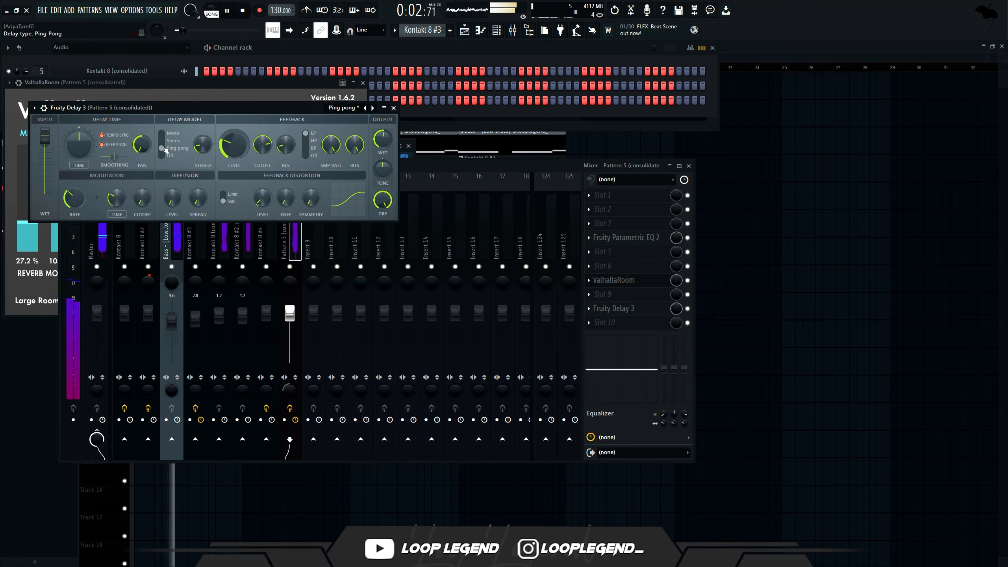
# Load ValhallaVintageVerb into effect slot 6 of the consolidated Pattern 5 mixer track.
pyautogui.click(603, 266)
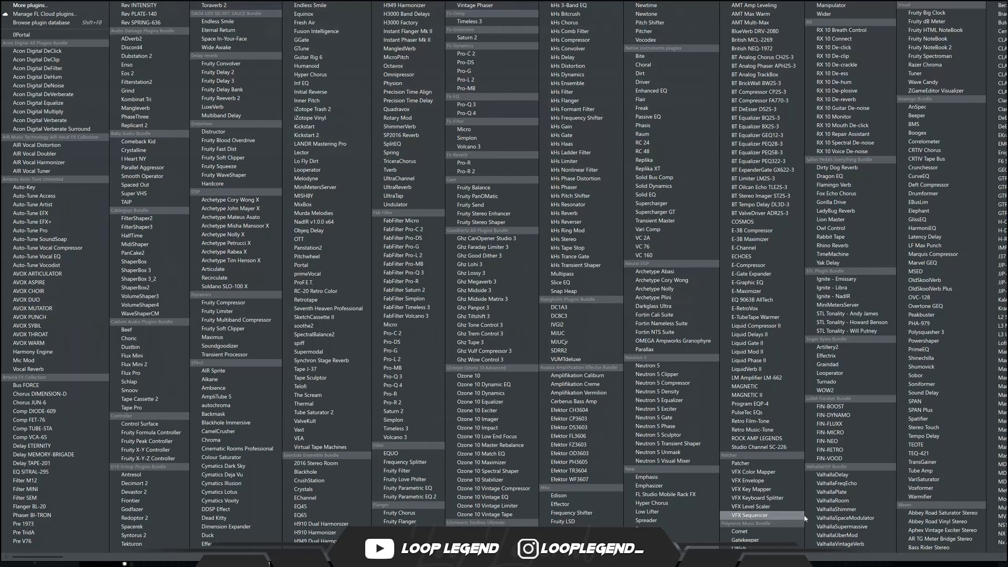
pyautogui.click(841, 544)
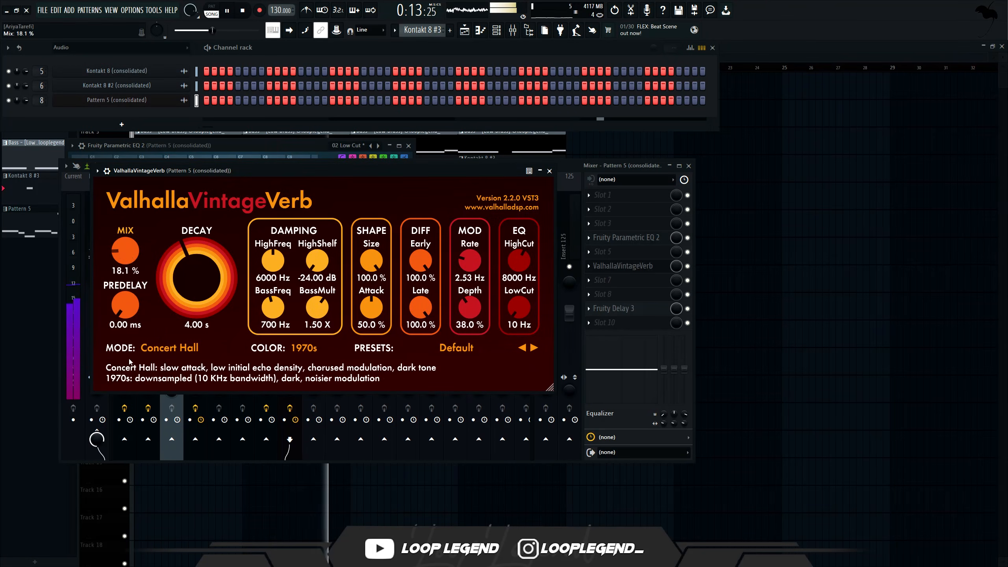
# Raise the high cut and adjust the low cut of ValhallaVintageVerb on the consolidated Pattern 5 track.
pyautogui.moveTo(518, 262); pyautogui.dragTo(519, 238)
pyautogui.moveTo(519, 309); pyautogui.dragTo(525, 306)
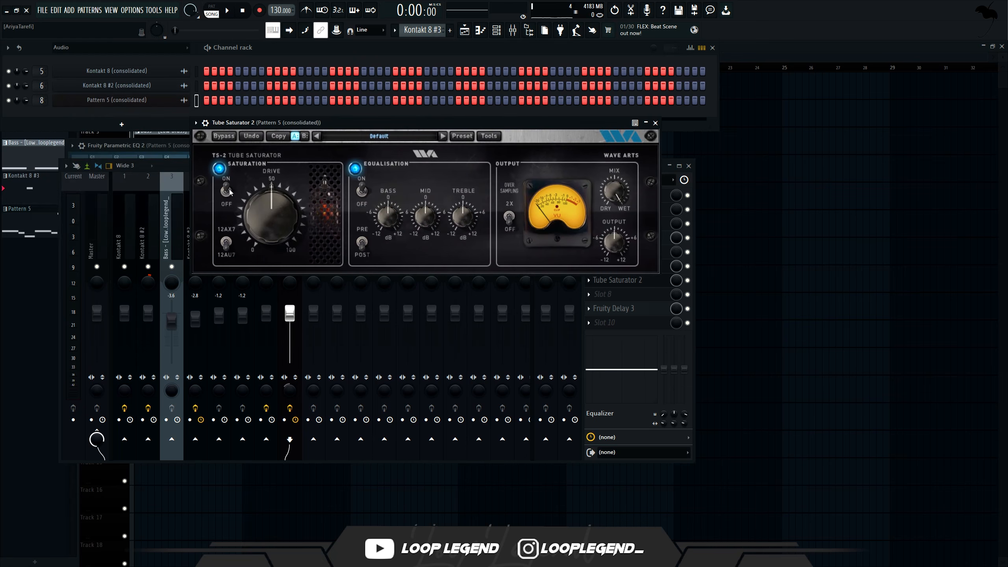
# Set the Tube Saturator 2 treble to 1.1 dB during playback and slightly lower its output level.
pyautogui.press('space')
pyautogui.moveTo(425, 218); pyautogui.dragTo(463, 213)
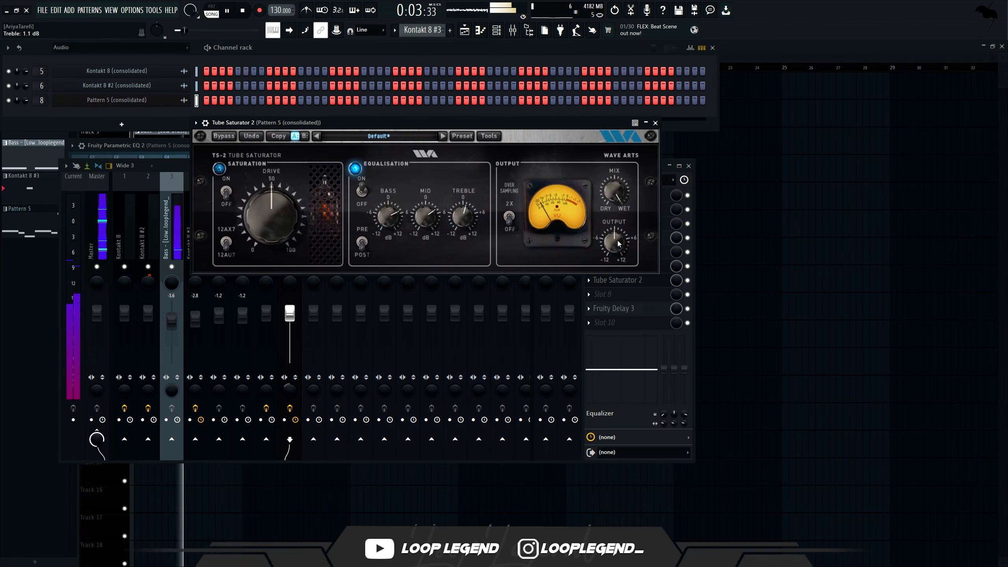
pyautogui.moveTo(618, 244); pyautogui.dragTo(616, 249)
pyautogui.click(617, 279)
# Load Soundgoodizer into effect slot 8 and audition modes D and C during playback.
pyautogui.click(605, 293)
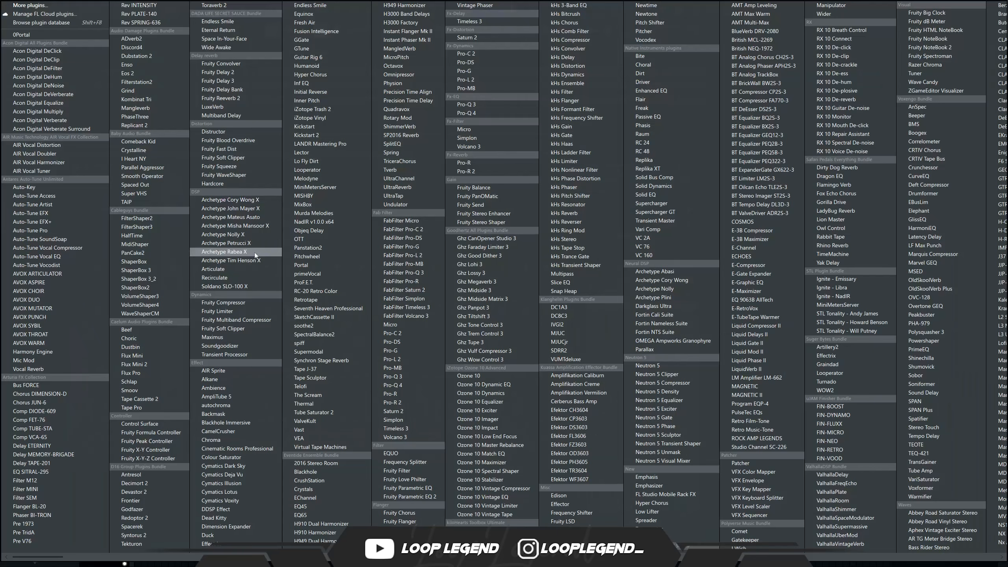
pyautogui.click(238, 345)
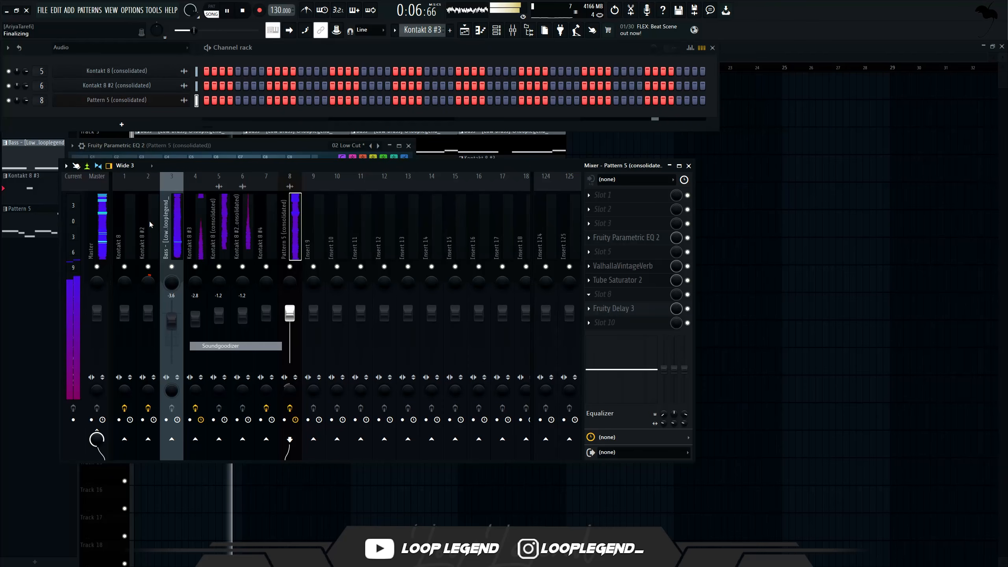
pyautogui.press('space')
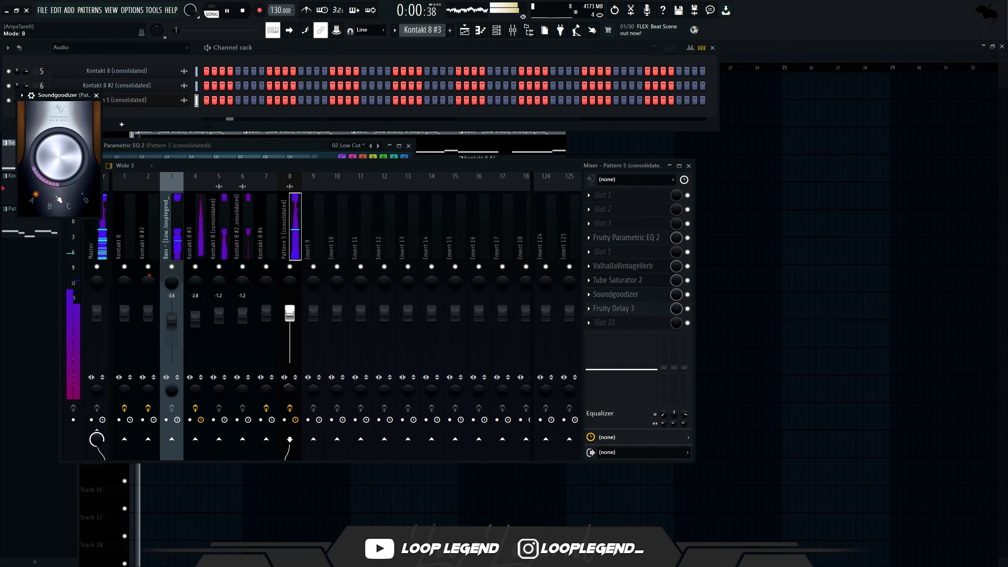
pyautogui.click(79, 204)
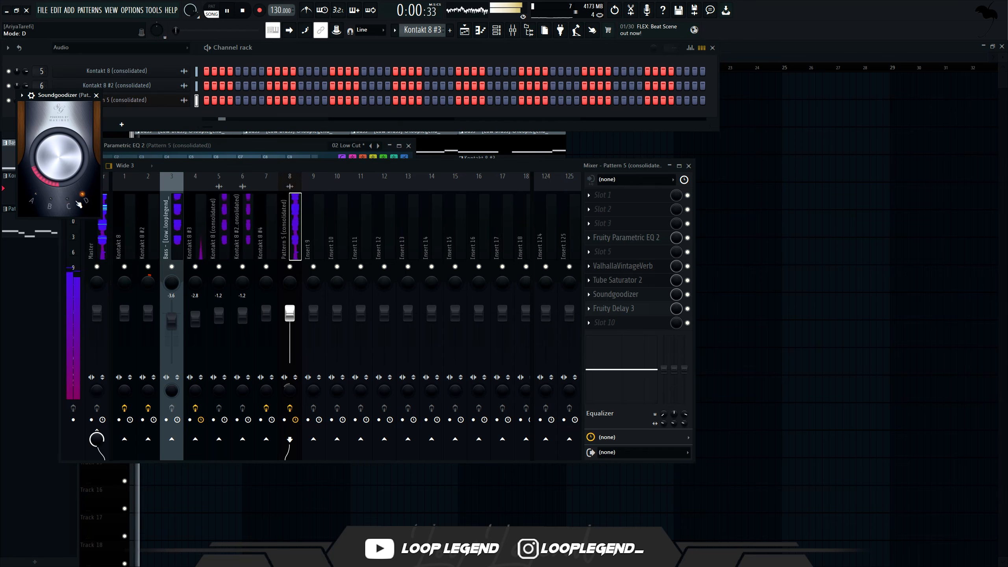
pyautogui.click(68, 203)
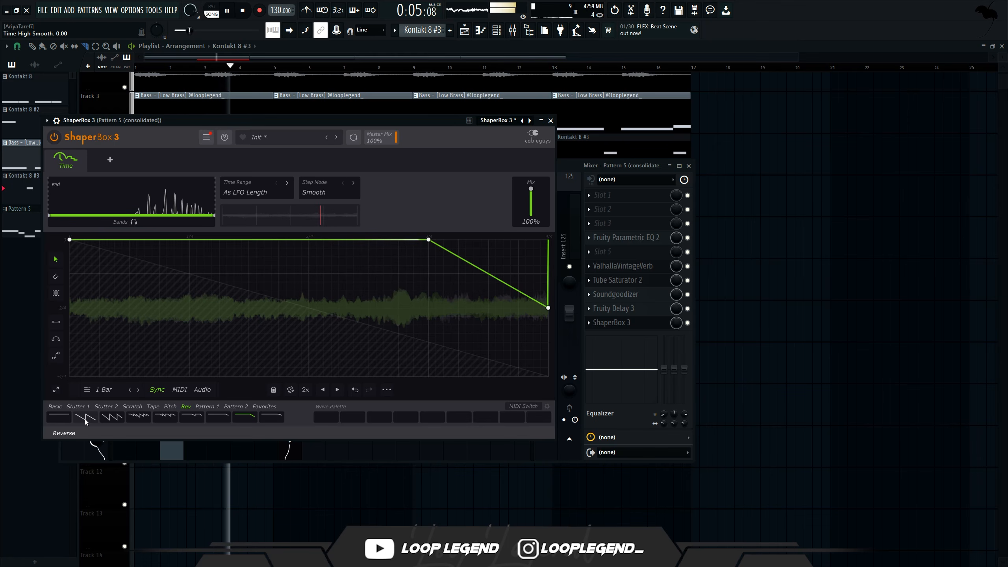
# Apply the double-ramp reverse wave in ShaperBox 3 and delete its lower midpoint so only the second half of the bar reverses.
pyautogui.click(85, 417)
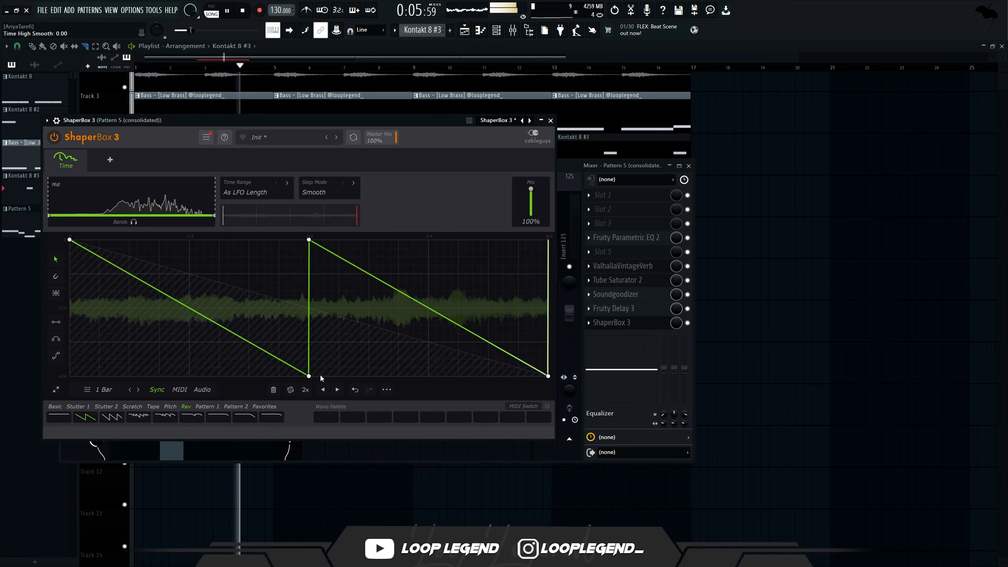
pyautogui.doubleClick(309, 376)
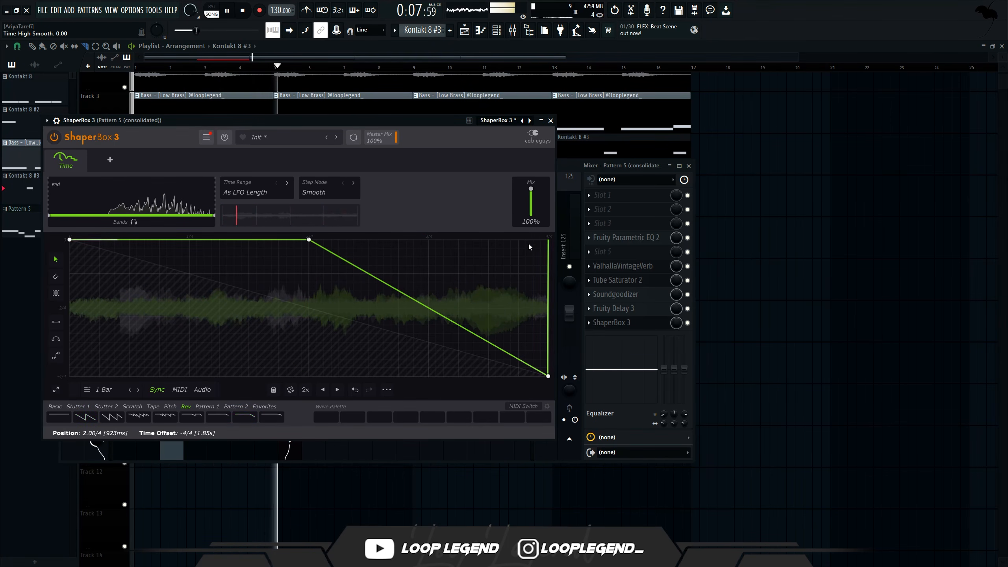
pyautogui.press('space')
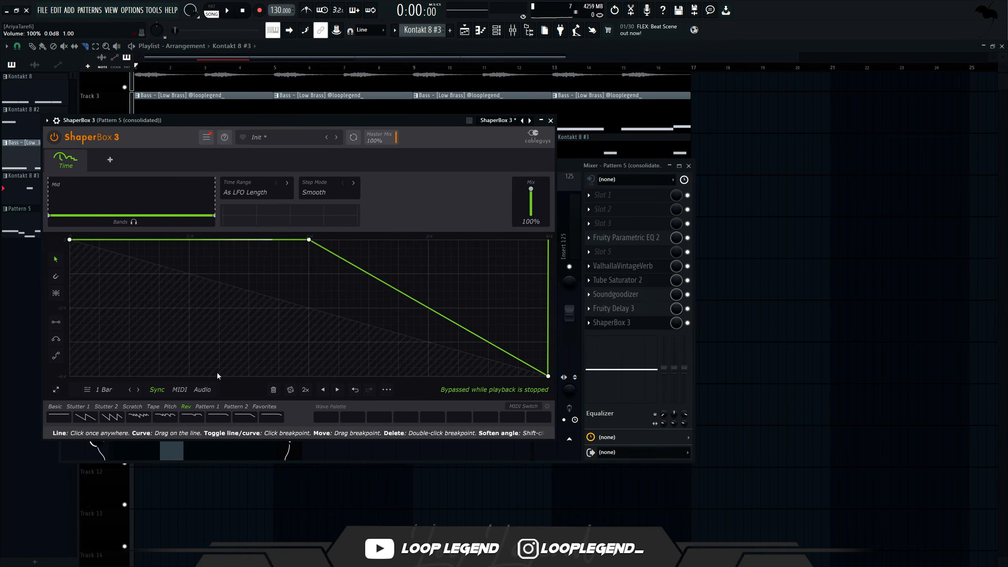
# Create an automation clip for the ShaperBox 3 mix level and add a point at 100% on bar 3.
pyautogui.press('Escape')
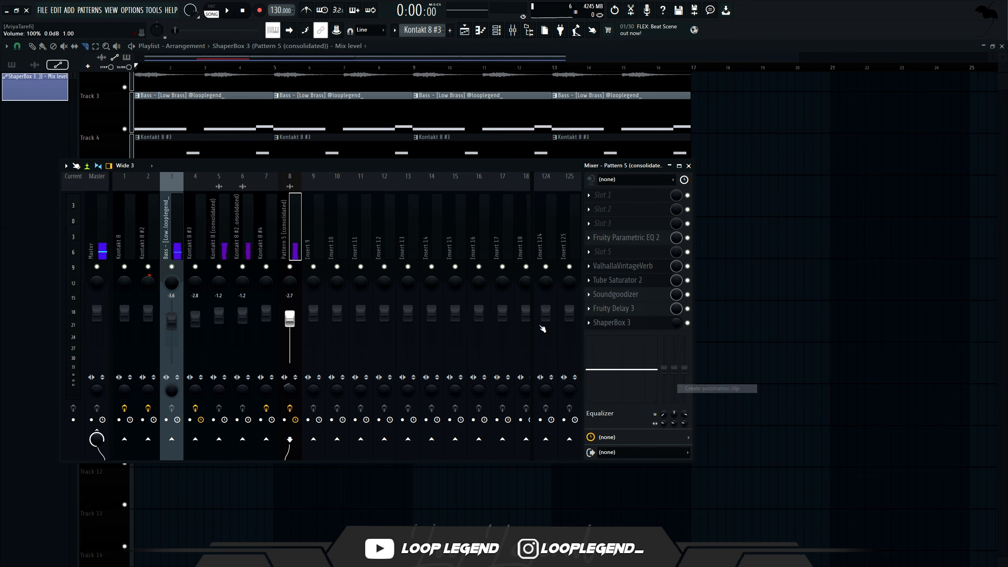
pyautogui.press('F9')
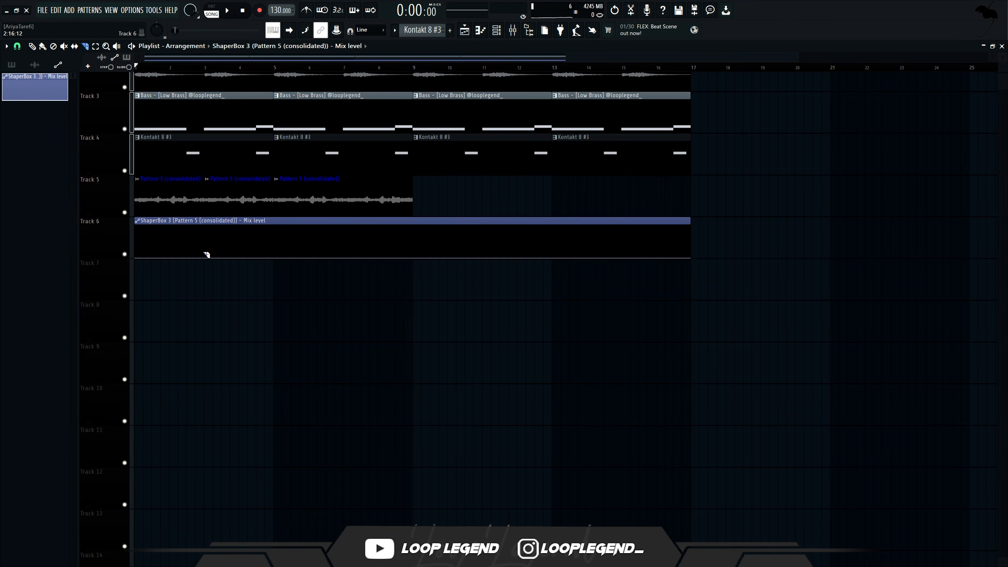
pyautogui.moveTo(204, 249); pyautogui.dragTo(5, 74)
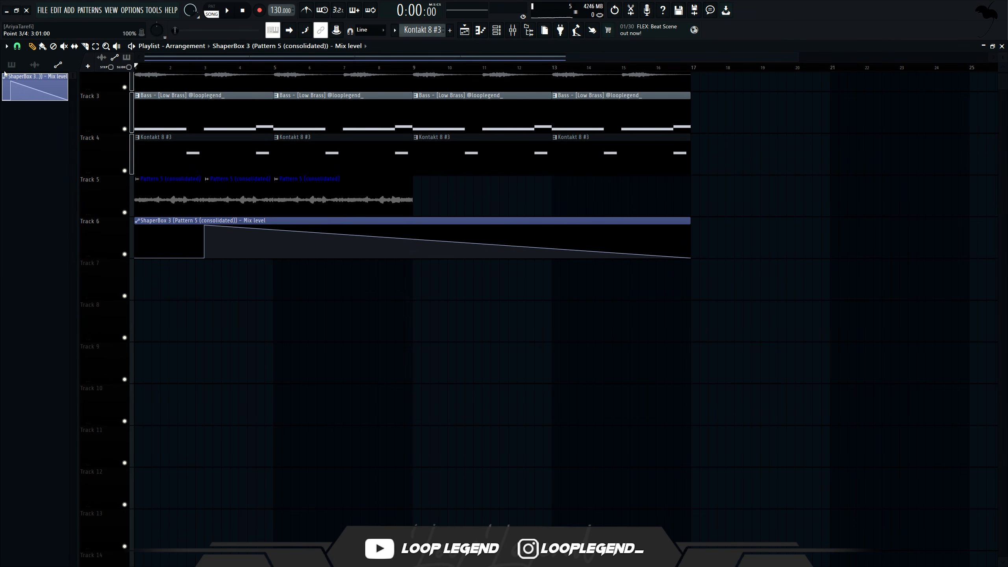
# Load HalfTime into effect slot 2 and link its mix level to the ShaperBox 3 mix level automation clip.
pyautogui.press('F9')
pyautogui.click(628, 211)
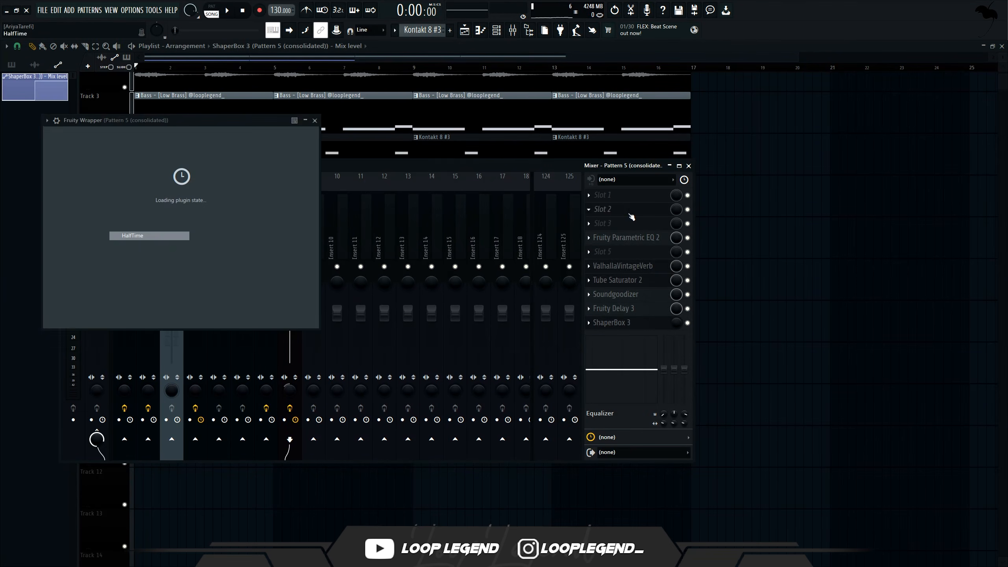
pyautogui.rightClick(676, 210)
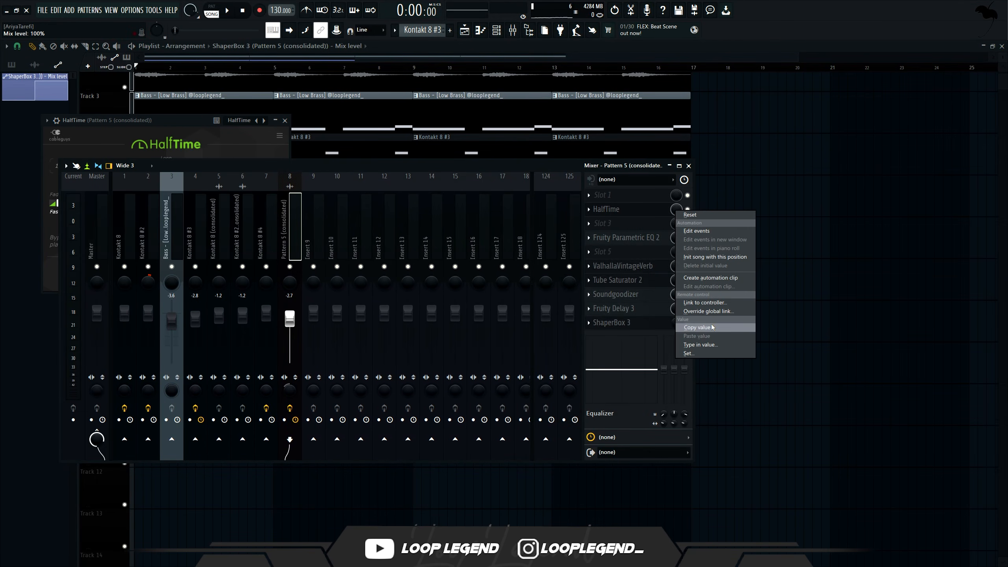
pyautogui.click(705, 303)
pyautogui.click(538, 278)
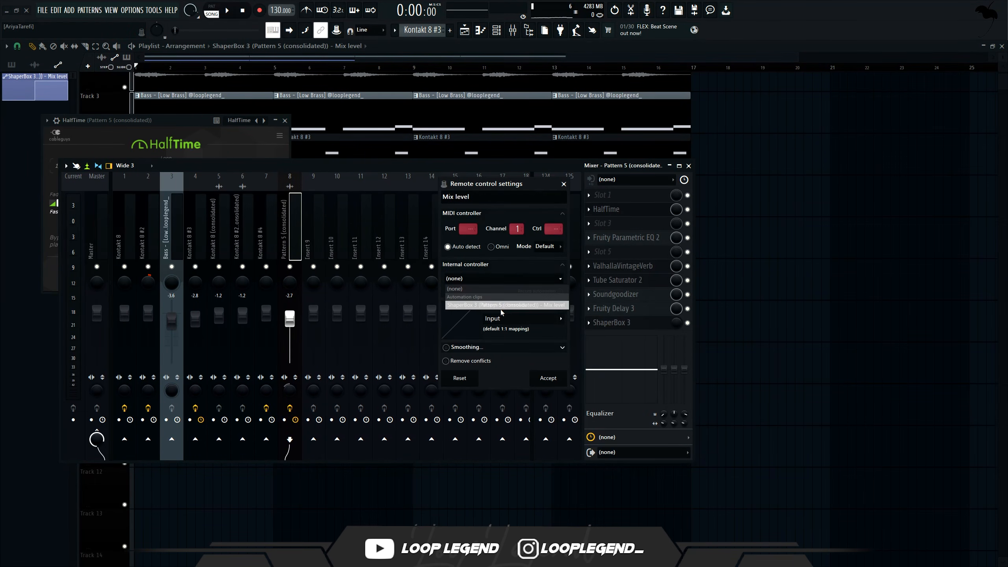
pyautogui.click(501, 308)
pyautogui.click(548, 378)
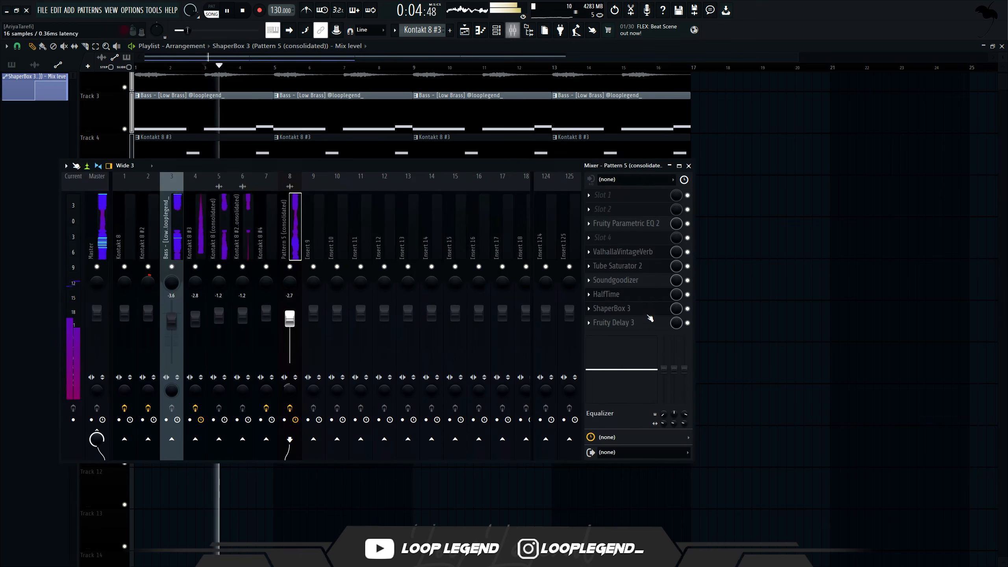
# Set HalfTime's mix to 41% and copy the effect from slot 8 into slot 2 of the same mixer track.
pyautogui.click(635, 295)
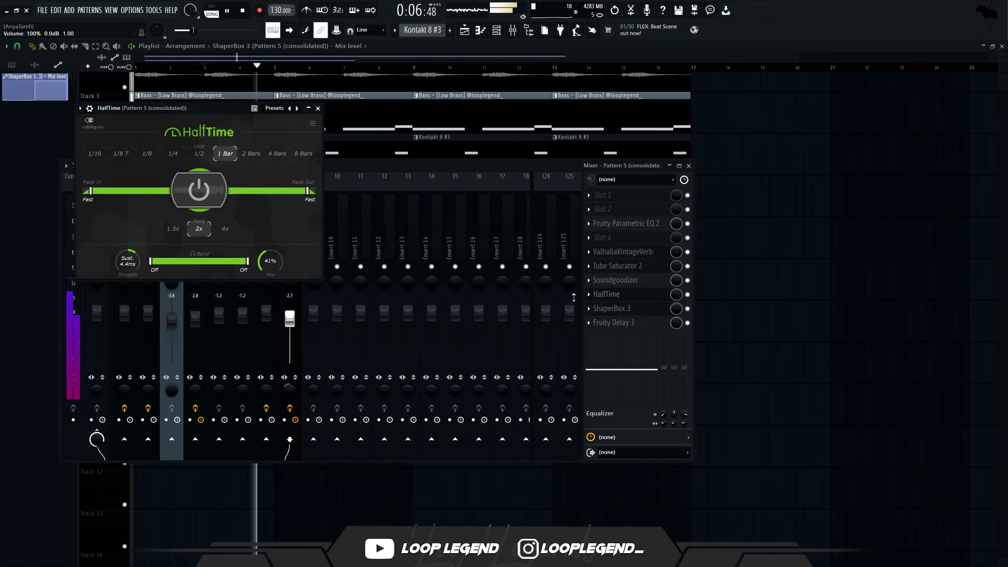
pyautogui.press('space')
pyautogui.rightClick(598, 307)
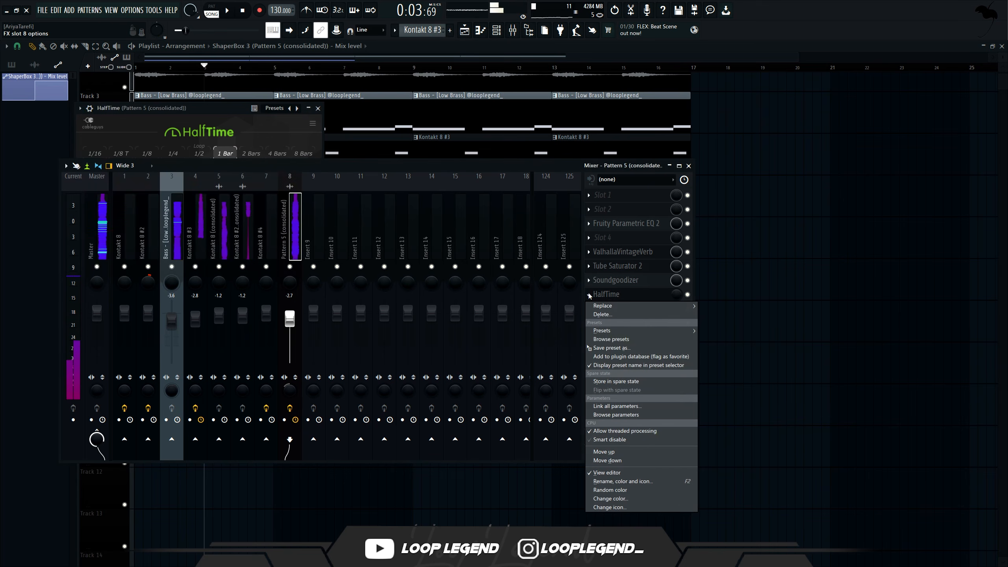
pyautogui.click(615, 349)
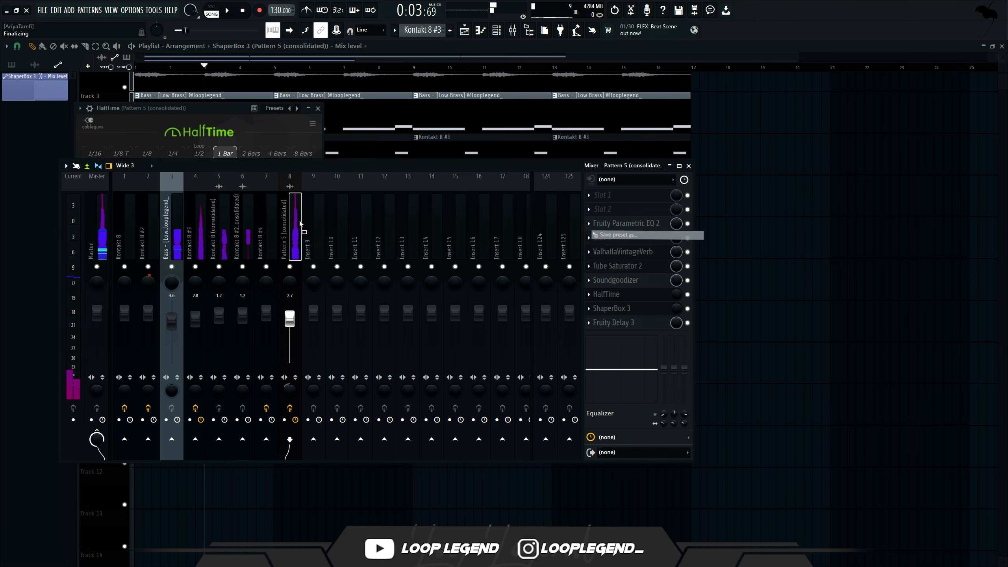
pyautogui.moveTo(300, 223); pyautogui.dragTo(345, 203)
# During playback, set the mix to 30% on the HalfTime in slot 2 and about 21% on the one in slot 8.
pyautogui.press('space')
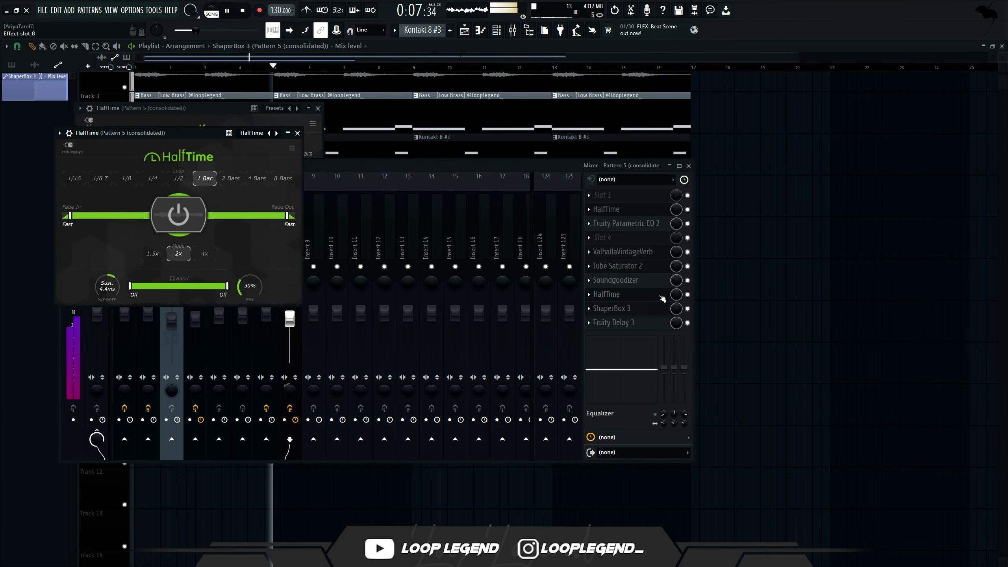
pyautogui.click(641, 295)
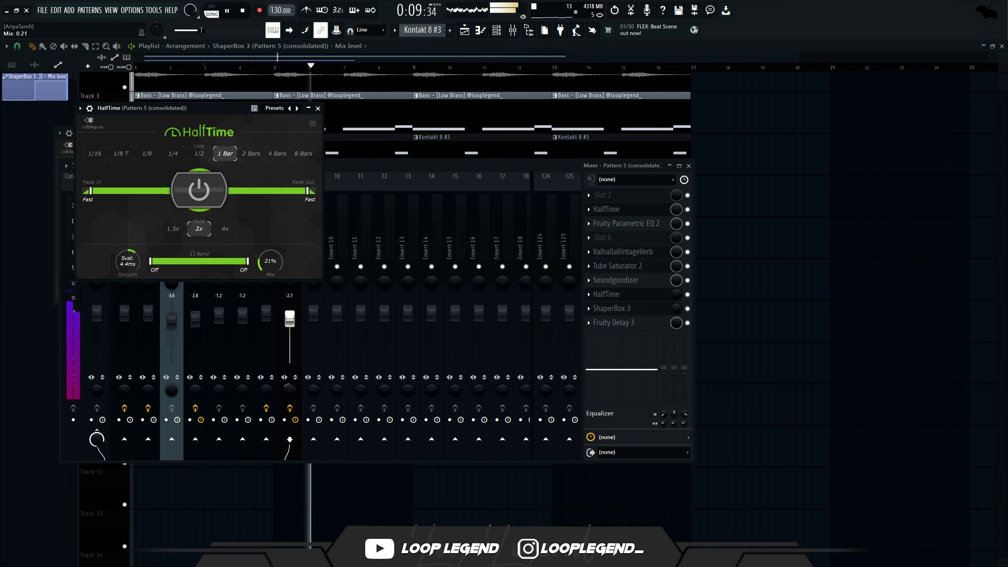
pyautogui.moveTo(270, 261); pyautogui.dragTo(270, 264)
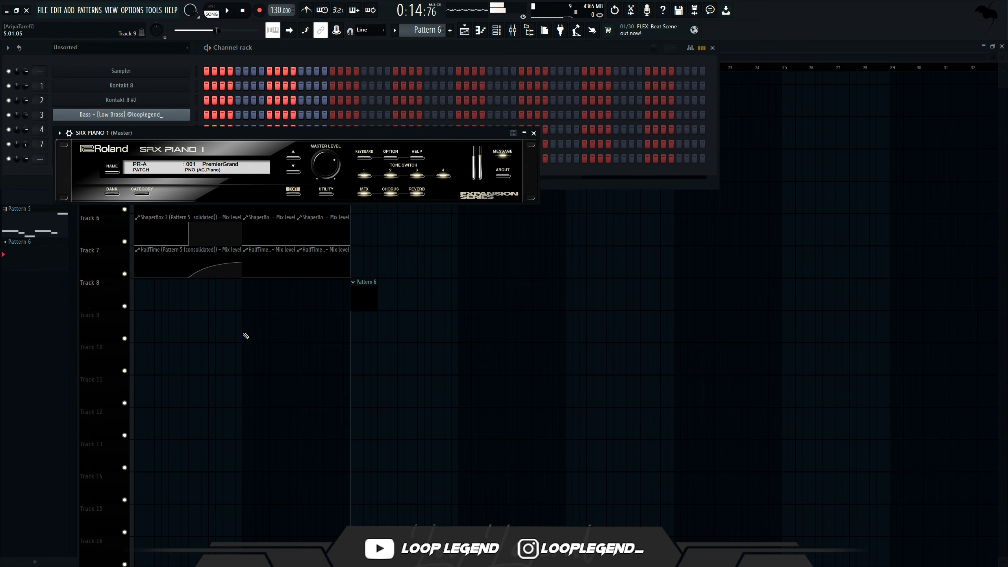
# Fill Pattern 6 of SRX PIANO 1 with a four-bar bass line of four C#2 notes and a final D2, and audition it.
pyautogui.press('F7')
pyautogui.moveTo(202, 261); pyautogui.dragTo(174, 233)
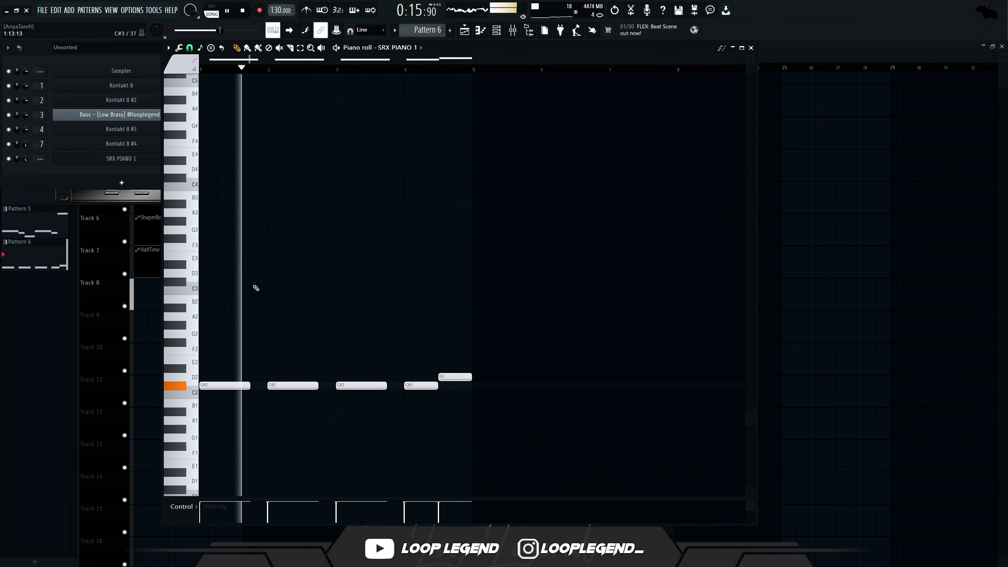
pyautogui.click(314, 385)
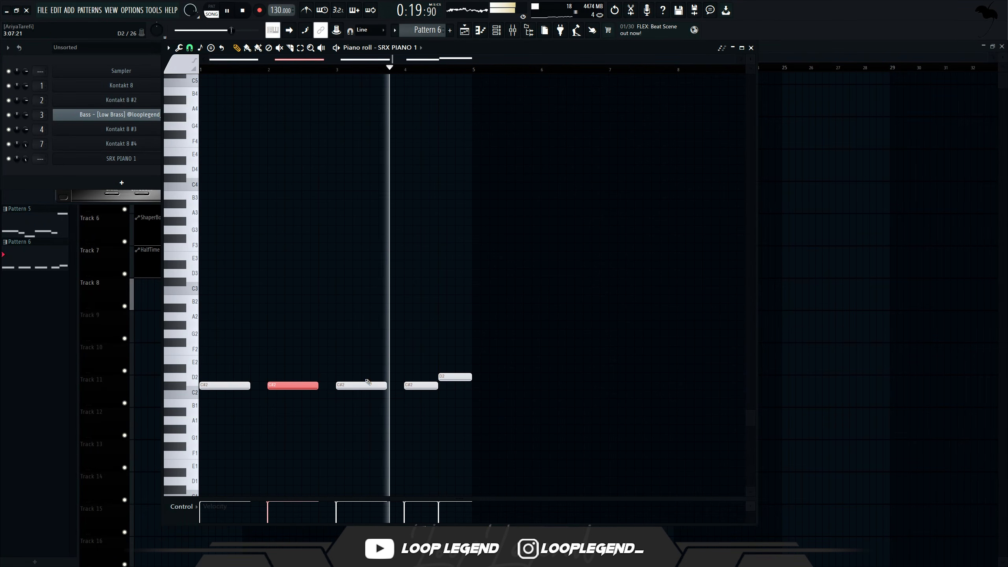
pyautogui.click(354, 310)
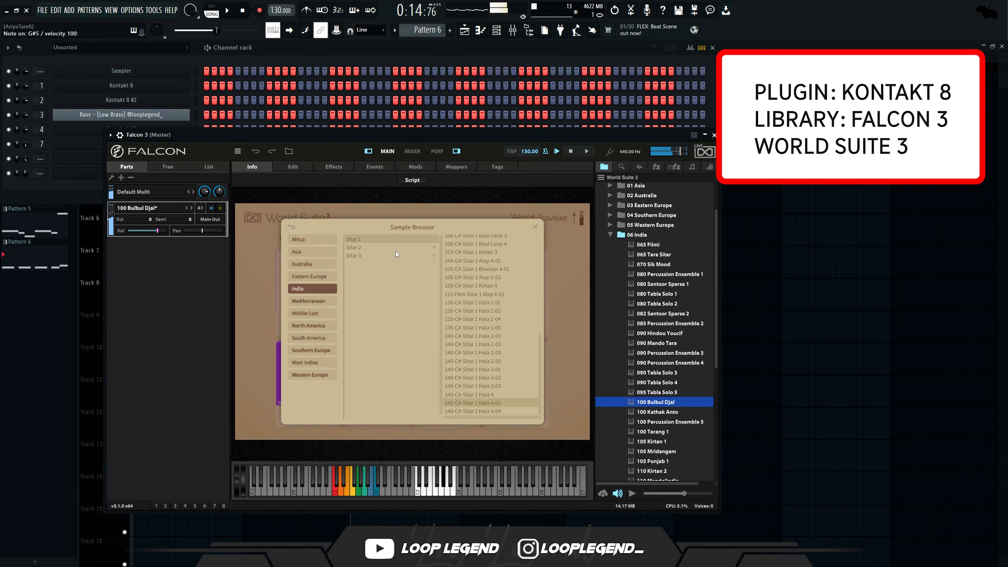
# In Falcon's India samples, select Sitar 2 Loop 05 from the Sitar 2 group and close the sample browser.
pyautogui.click(392, 248)
pyautogui.click(500, 306)
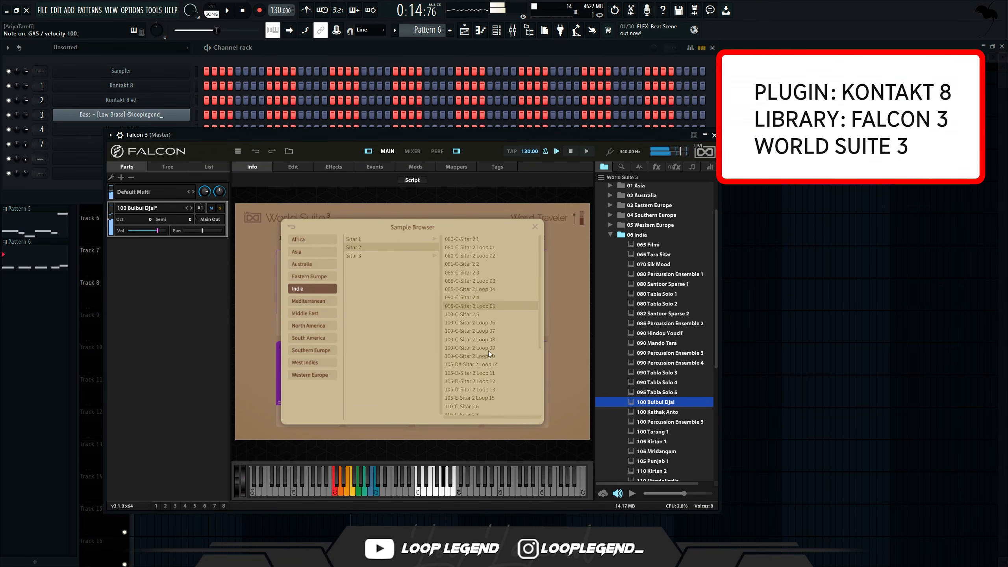
pyautogui.click(536, 228)
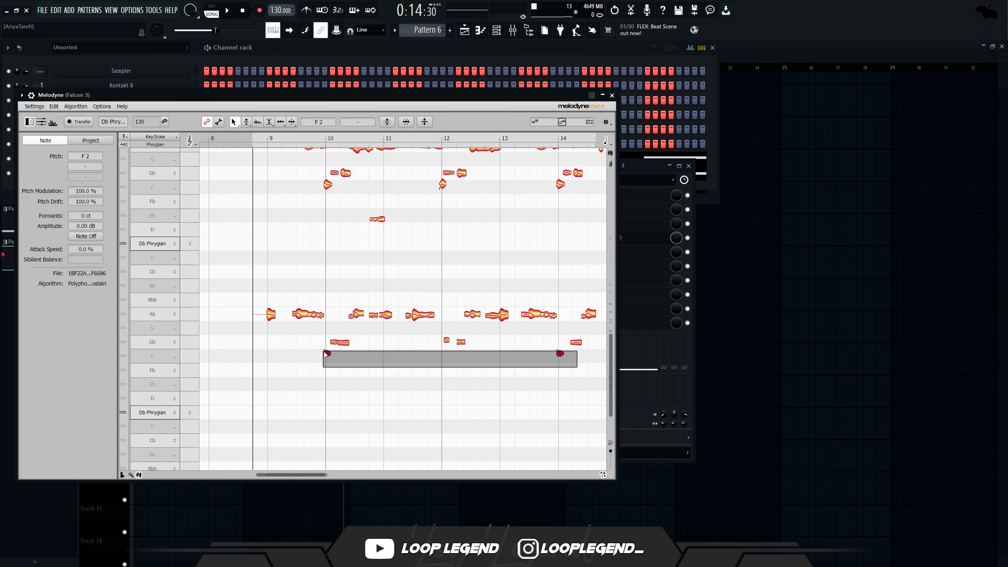
# Lower the two F 2 notes at bars 10 and 14 of the Falcon melody to Fb 2 in Melodyne.
pyautogui.moveTo(325, 353); pyautogui.dragTo(329, 355)
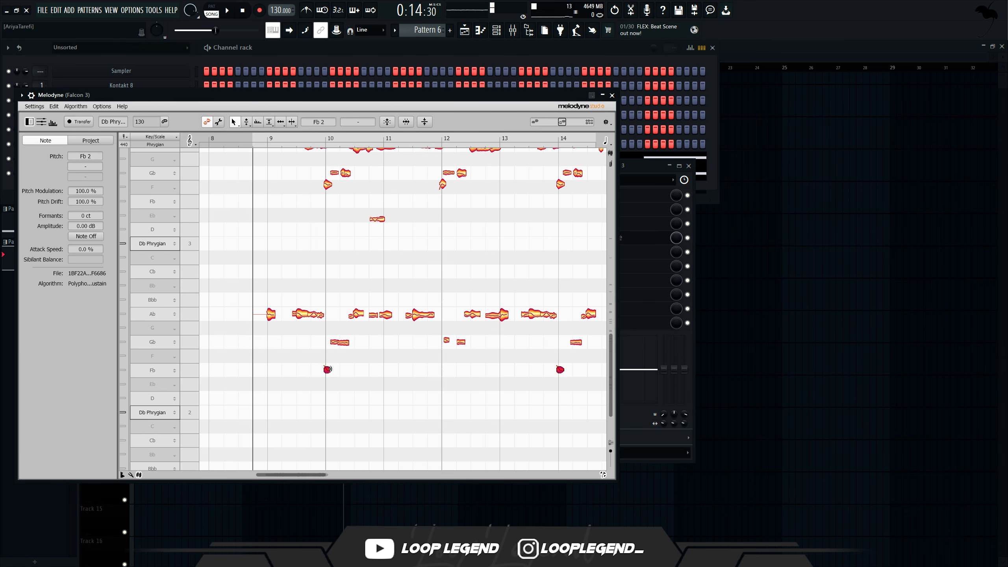
pyautogui.scroll(-2, 313, 360)
pyautogui.scroll(2, 472, 347)
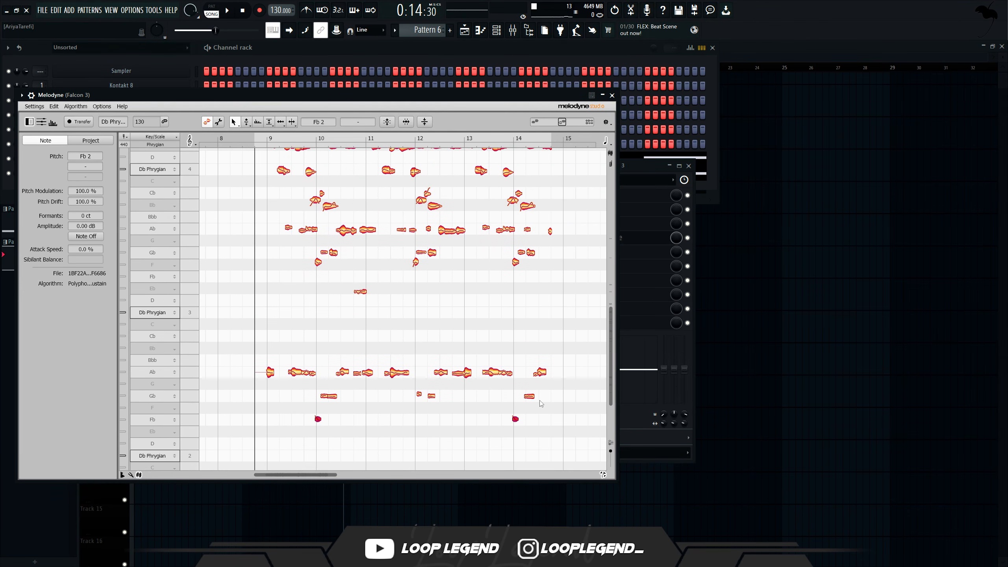
# Raise bar 10's Eb 3 note to +49 ct and lower the three F 3 notes at bars 10, 12 and 14 to Fb 3.
pyautogui.scroll(3, 412, 374)
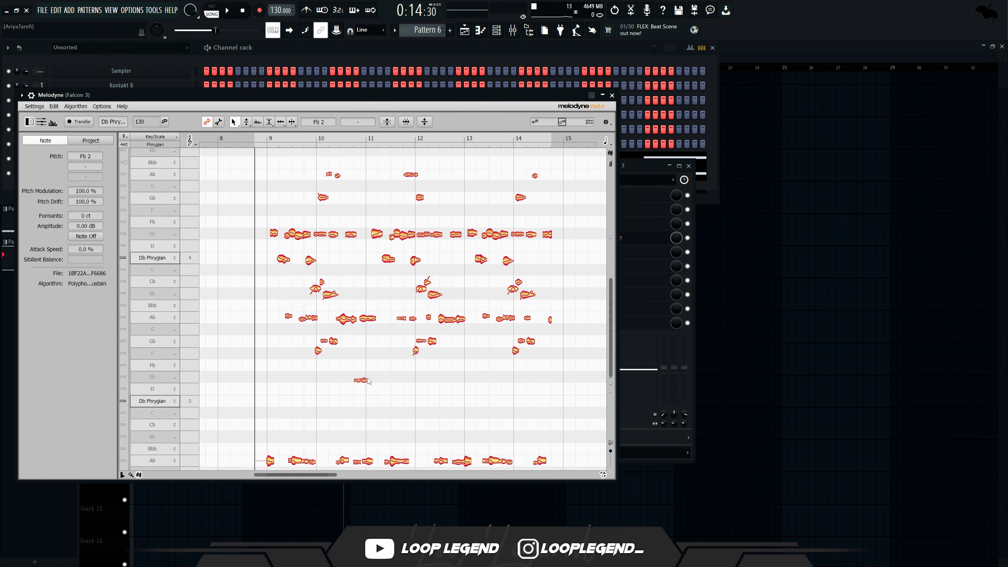
pyautogui.scroll(1, 363, 370)
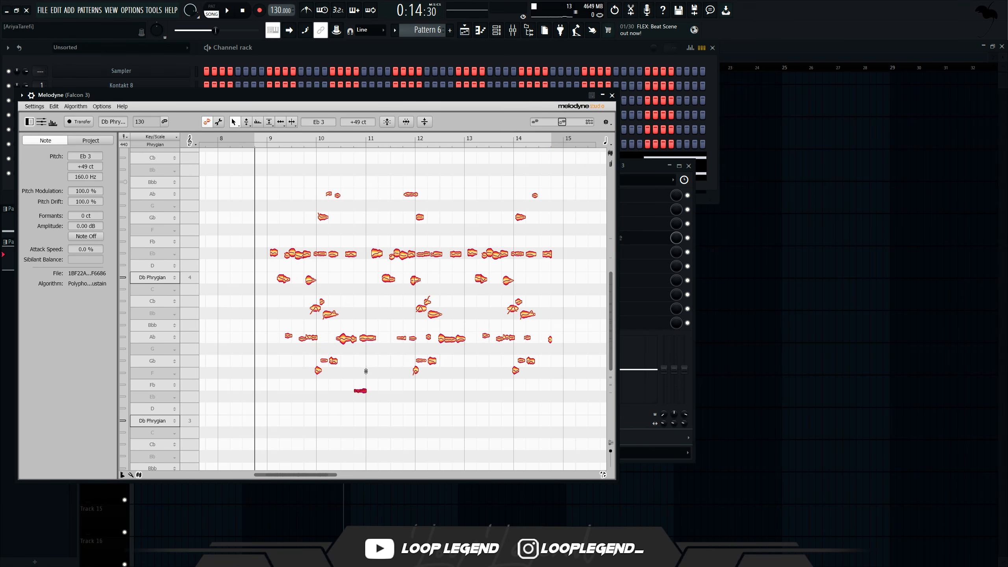
pyautogui.moveTo(528, 383); pyautogui.dragTo(319, 375)
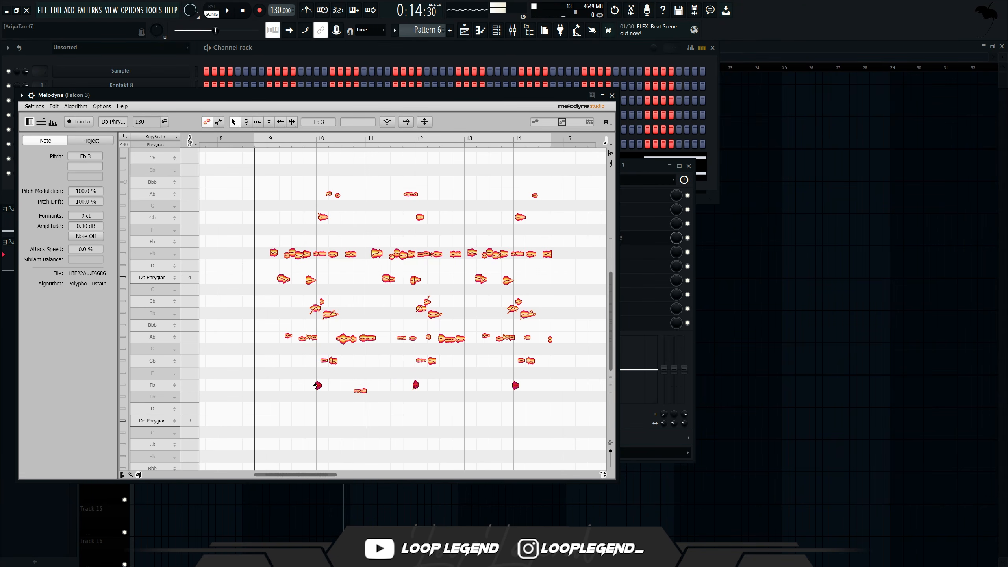
# Raise the Eb 4 notes across bars 9 to 14 toward Fb 4, and undo the last pitch change near Cb 3 around bar 10.
pyautogui.scroll(4, 316, 384)
pyautogui.moveTo(573, 338); pyautogui.dragTo(268, 341)
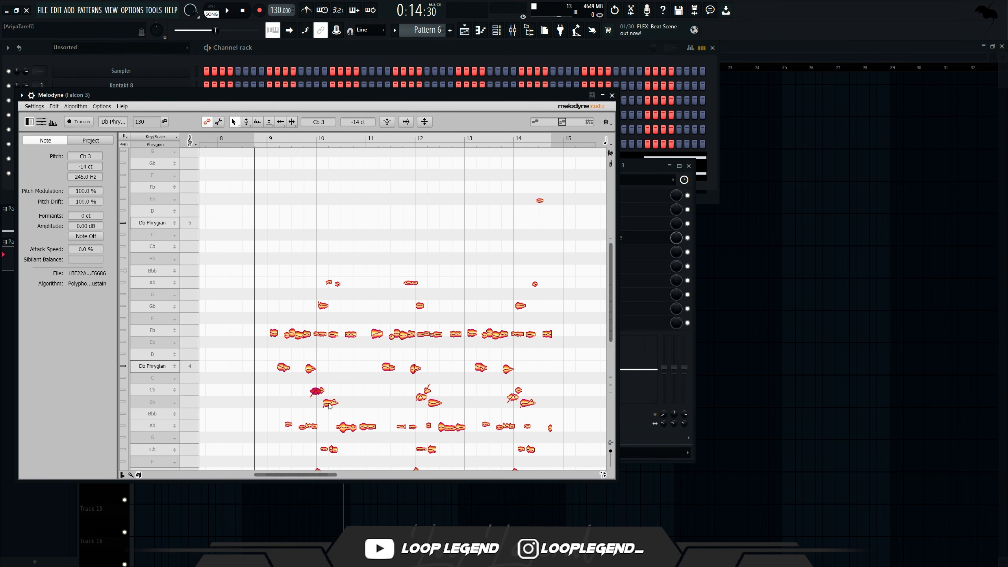
pyautogui.hotkey('ctrl', 'z')
pyautogui.press('space')
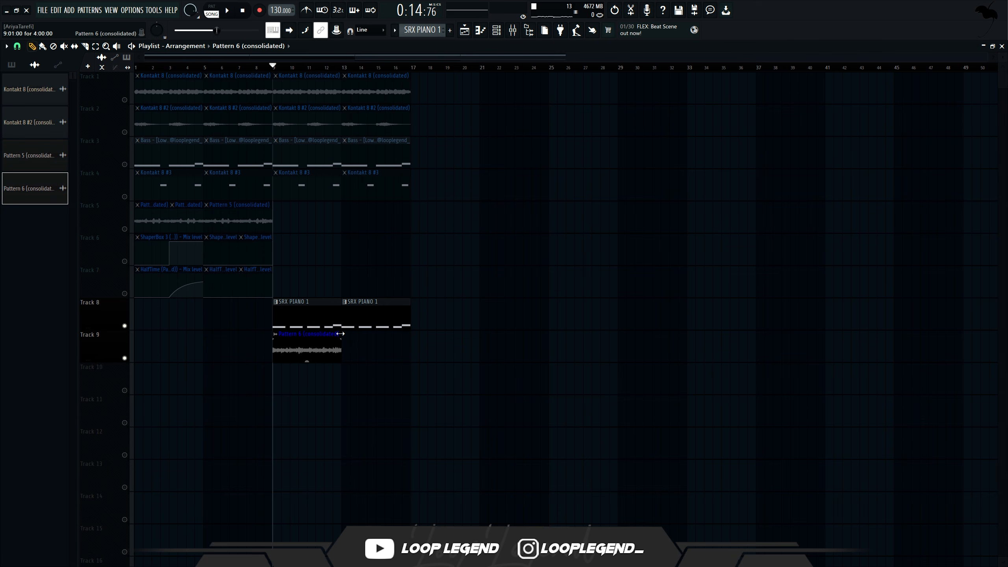
# Extend the Pattern 6 (consolidated) audio through bar 16 and add Fruity Parametric EQ 2 and Crystalline at 46% dry/wet to its mixer track.
pyautogui.press('space')
pyautogui.doubleClick(396, 341)
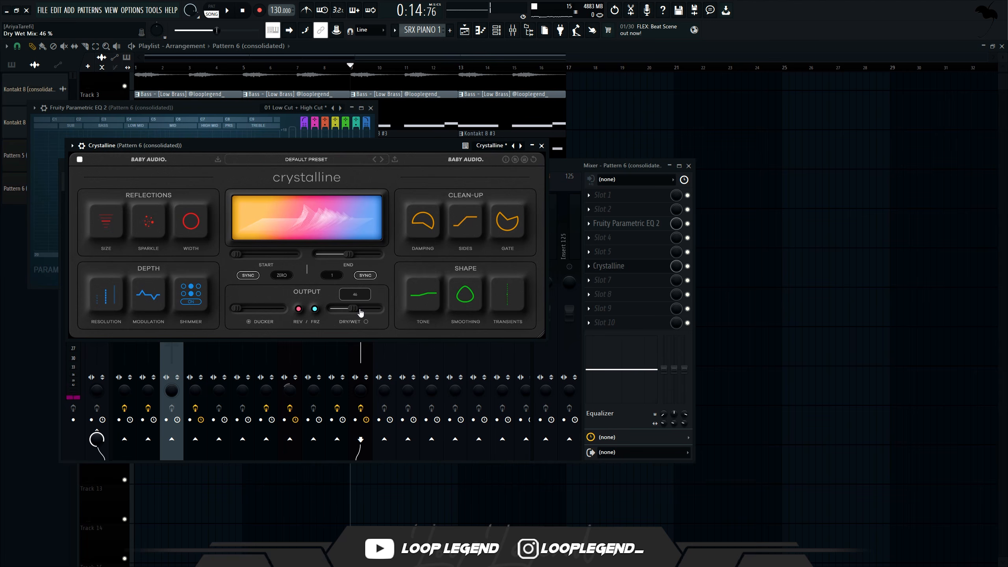
pyautogui.press('space')
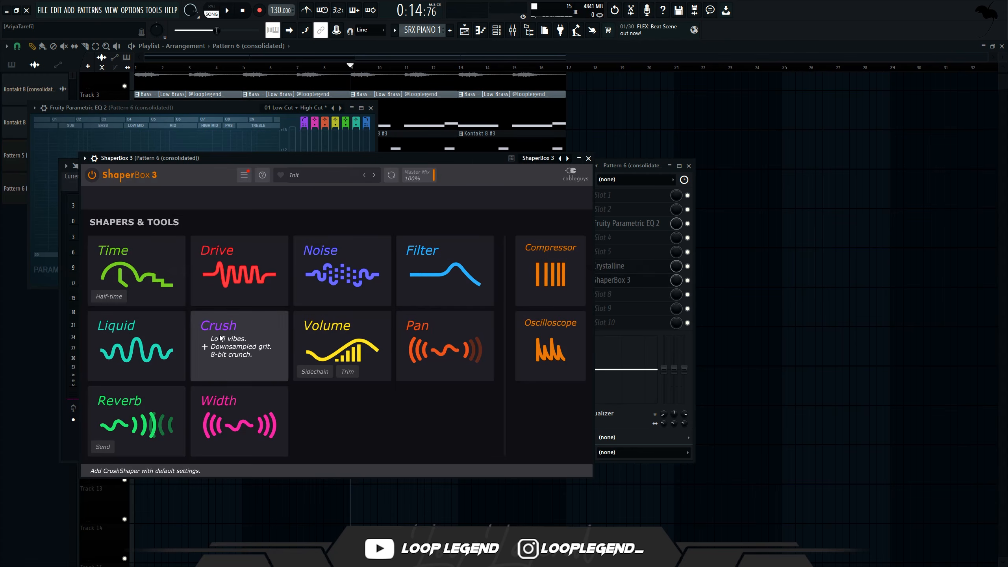
# Add the Time shaper in ShaperBox 3 with the Rev preset Reverse end 2 and set its length to 2 bars.
pyautogui.click(140, 270)
pyautogui.click(225, 445)
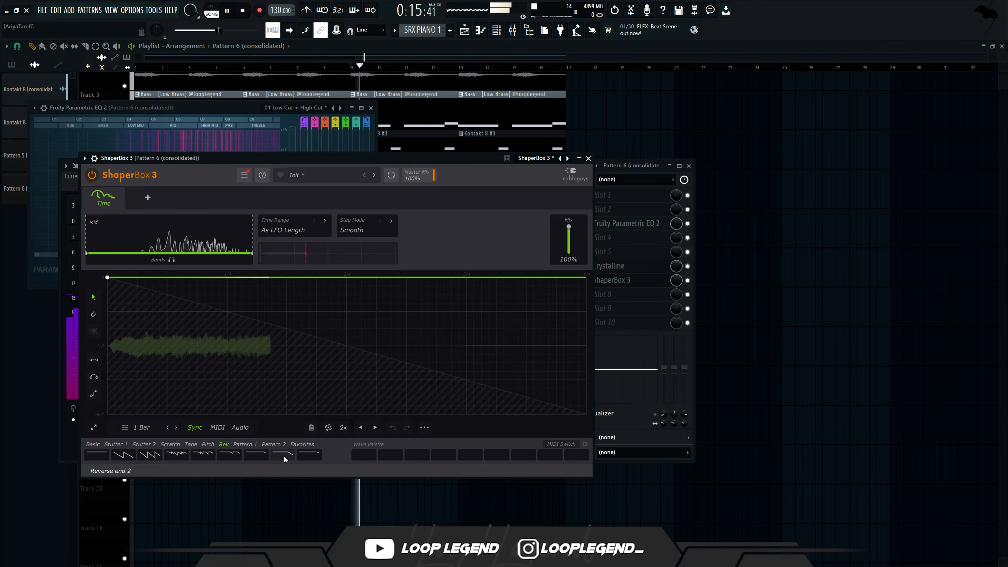
pyautogui.click(283, 456)
pyautogui.click(176, 427)
# Move ShaperBox 3 ahead of Crystalline in the effect chain and lower the Time shaper's mix.
pyautogui.press('F9')
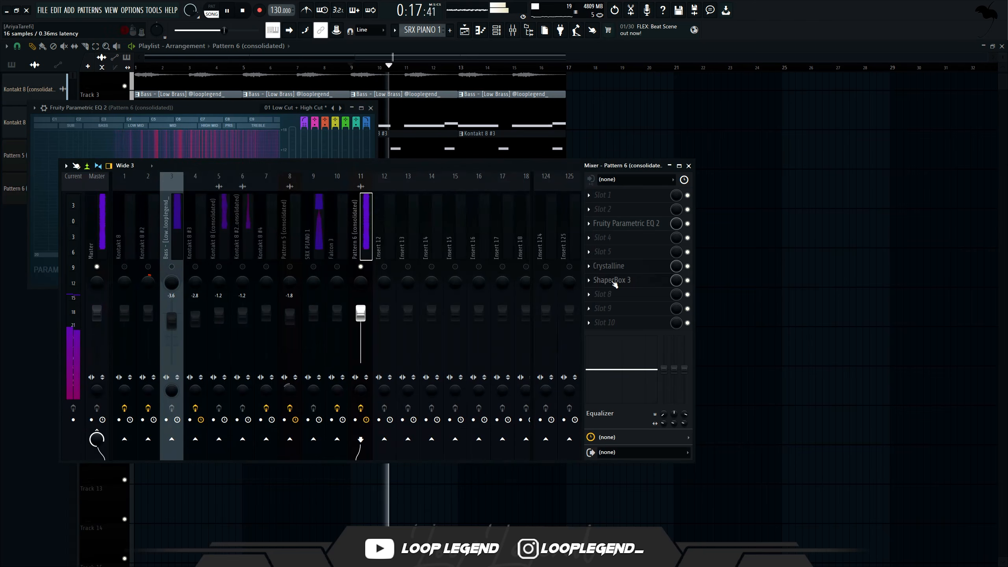
pyautogui.moveTo(612, 280); pyautogui.dragTo(609, 266)
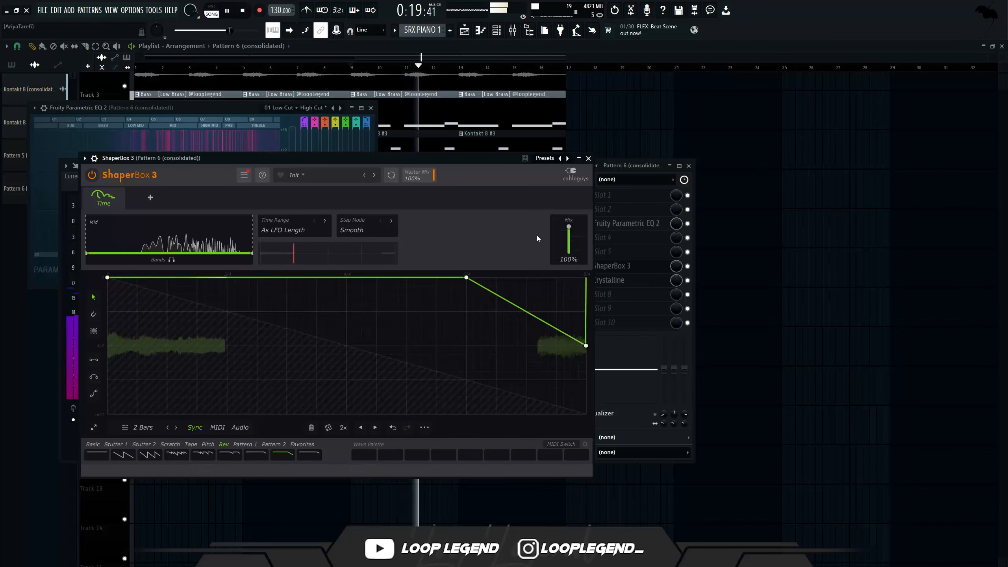
pyautogui.moveTo(568, 227); pyautogui.dragTo(568, 234)
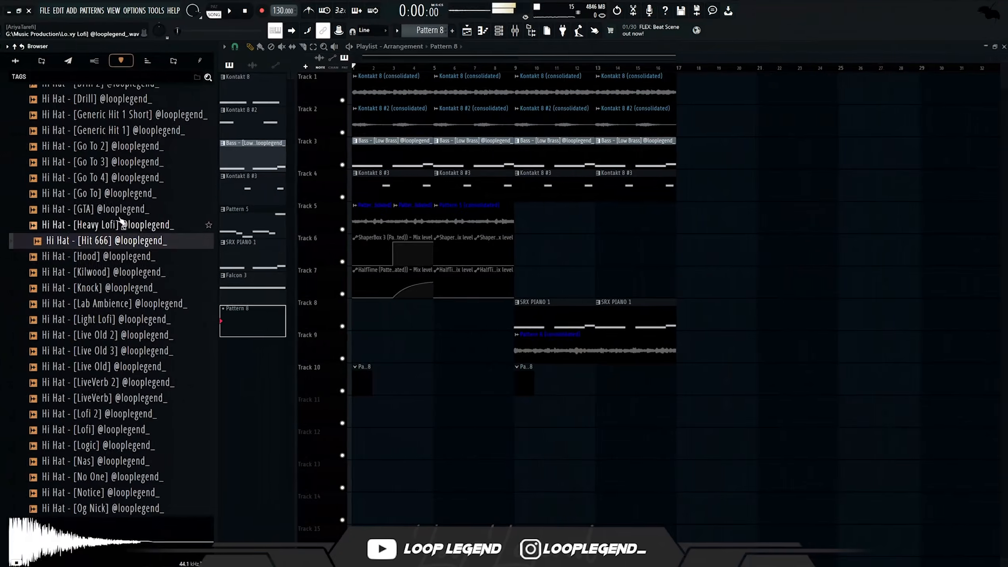
# Audition hi-hat samples and load Hi Hat - [Hit 666] into a new channel.
pyautogui.click(111, 198)
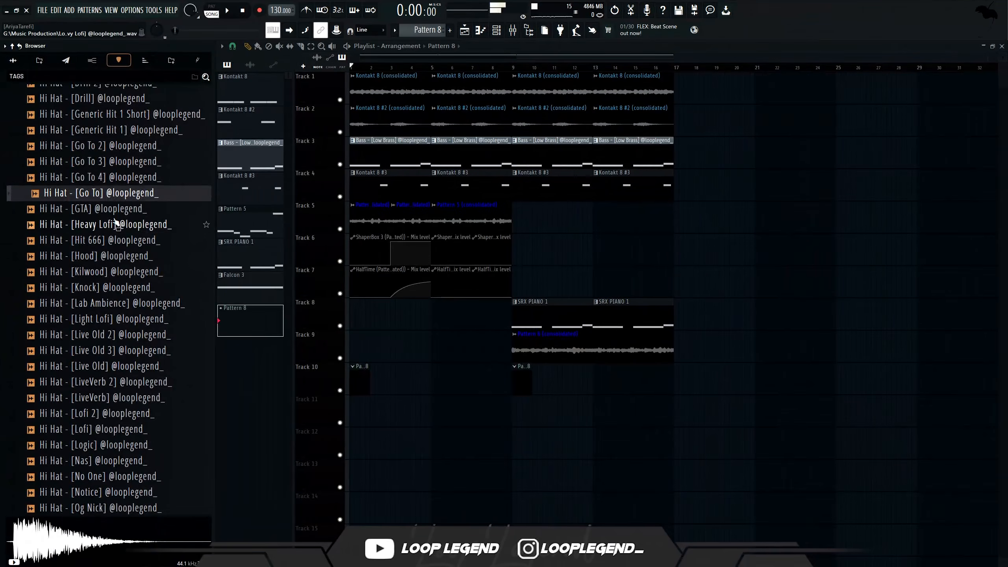
pyautogui.rightClick(113, 242)
pyautogui.click(158, 253)
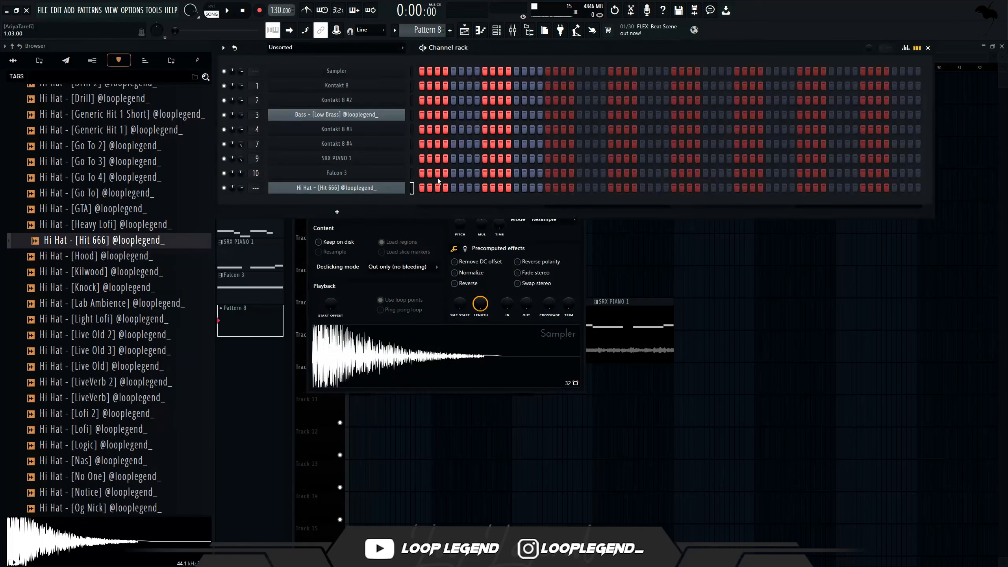
# Program a syncopated Hi Hat - [Hit 666] step pattern across the first two bars of Pattern 8.
pyautogui.press('space')
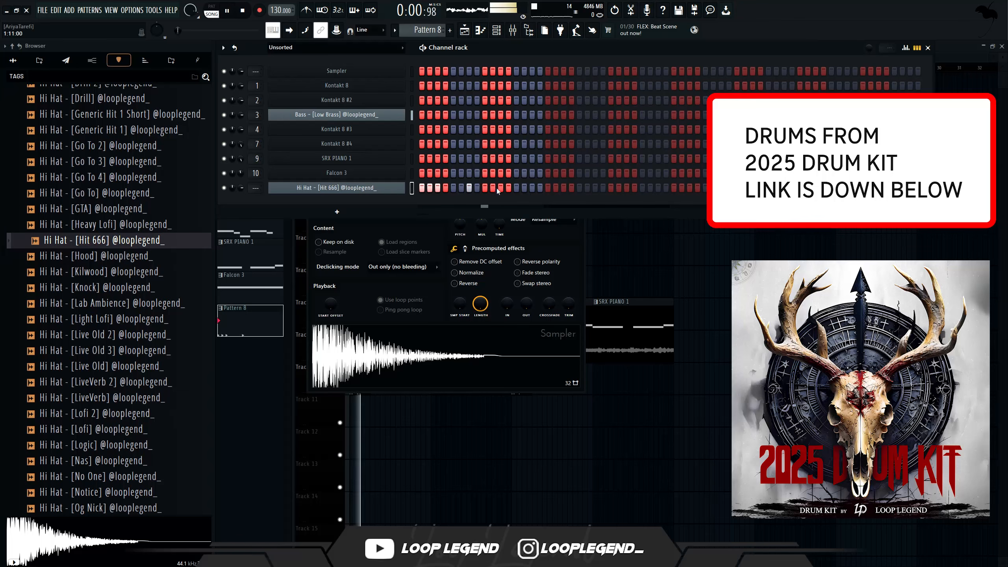
pyautogui.click(516, 188)
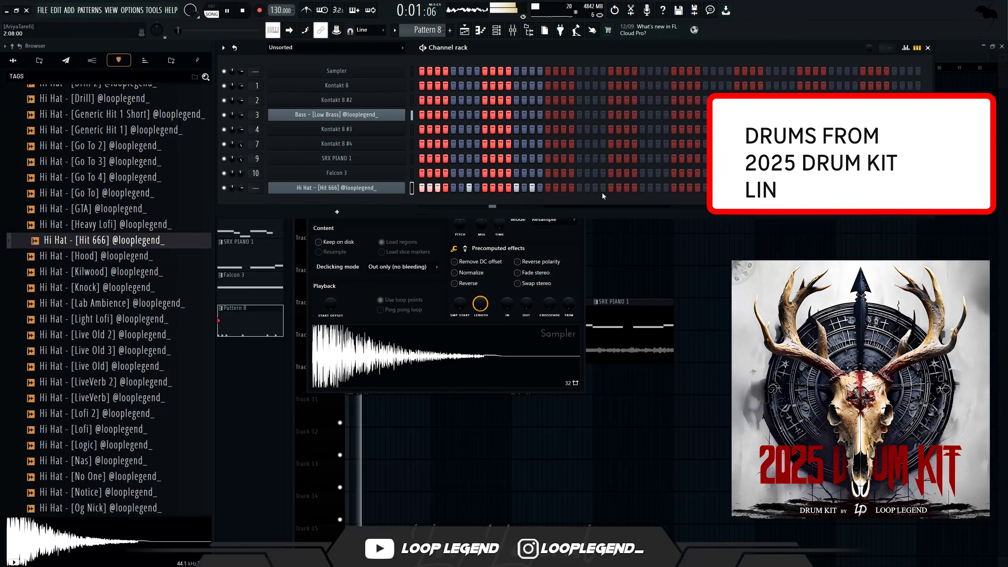
pyautogui.click(563, 188)
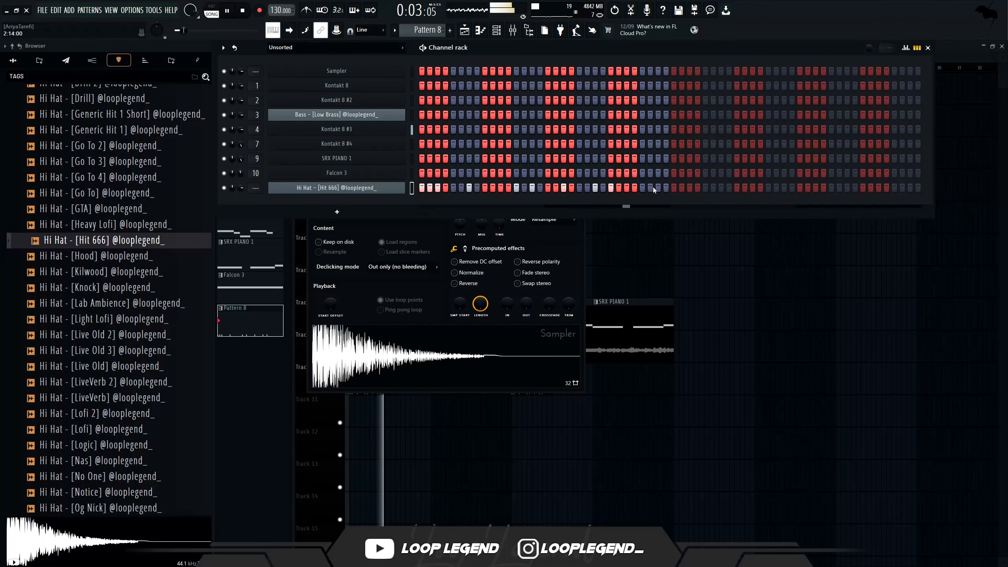
pyautogui.press('space')
# Duplicate the two-bar hi-hat pattern into bars 3 and 4 and paint B4 and F4 rolls in bar 4.
pyautogui.press('F7')
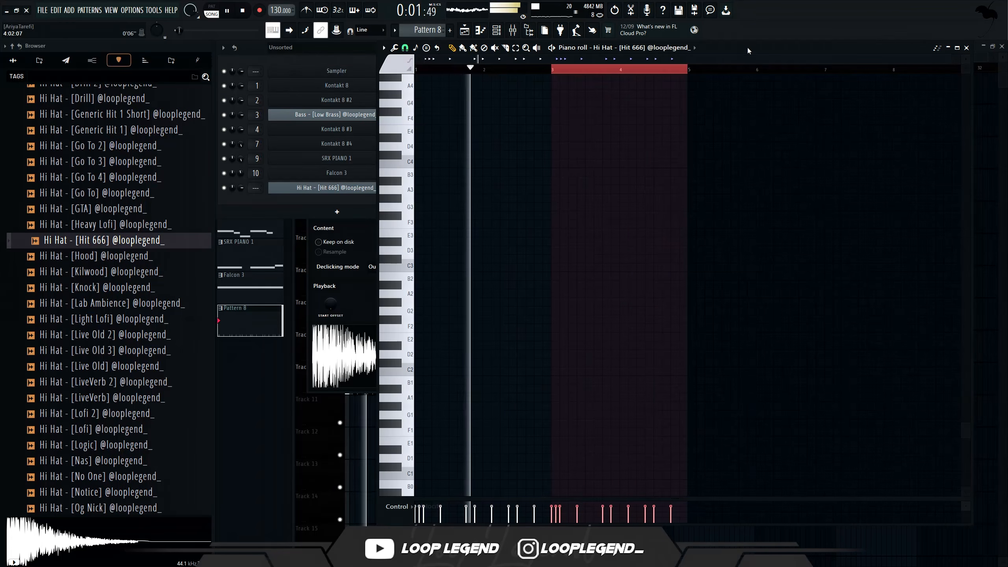
pyautogui.scroll(-3, 421, 124)
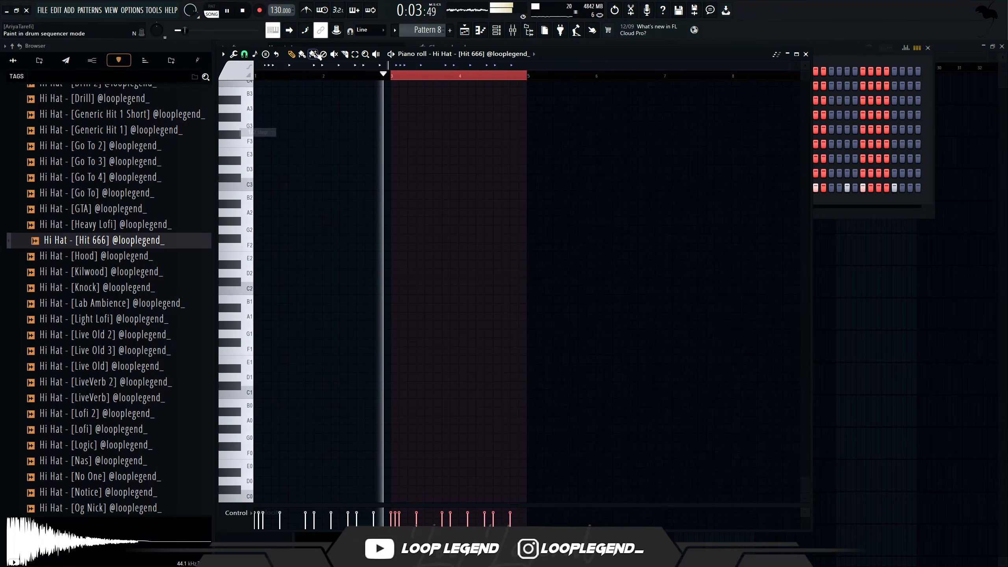
pyautogui.scroll(5, 479, 225)
pyautogui.scroll(3, 522, 300)
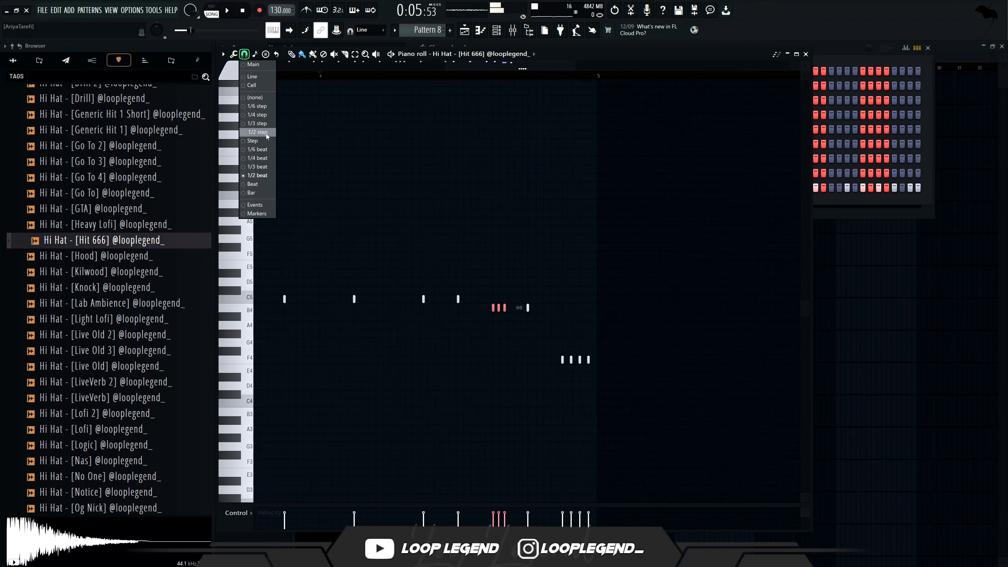
# Set the piano roll snap to 1/6 beat and add two C5 hi-hat notes before the B4 roll in bar 4.
pyautogui.click(266, 133)
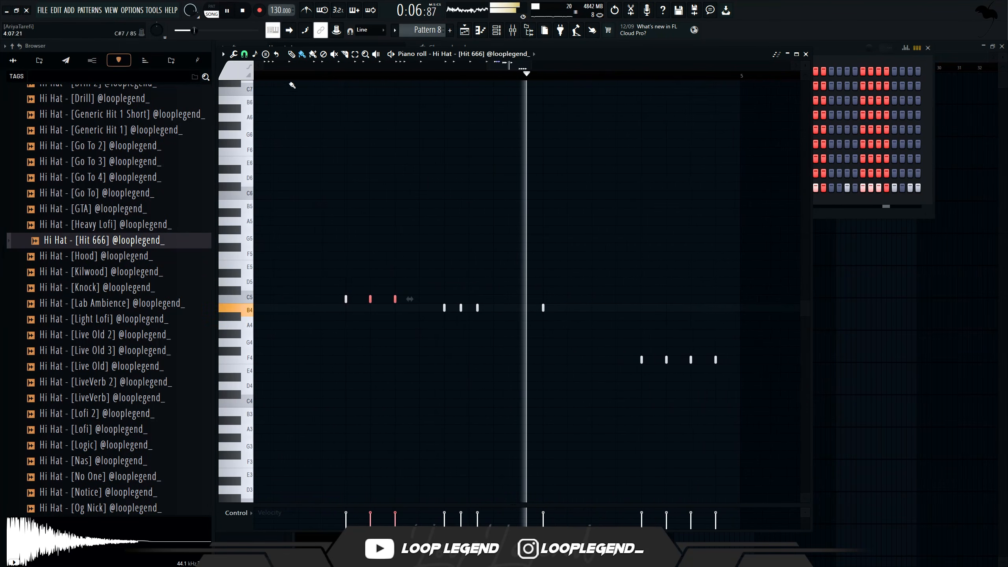
pyautogui.click(252, 56)
pyautogui.click(262, 149)
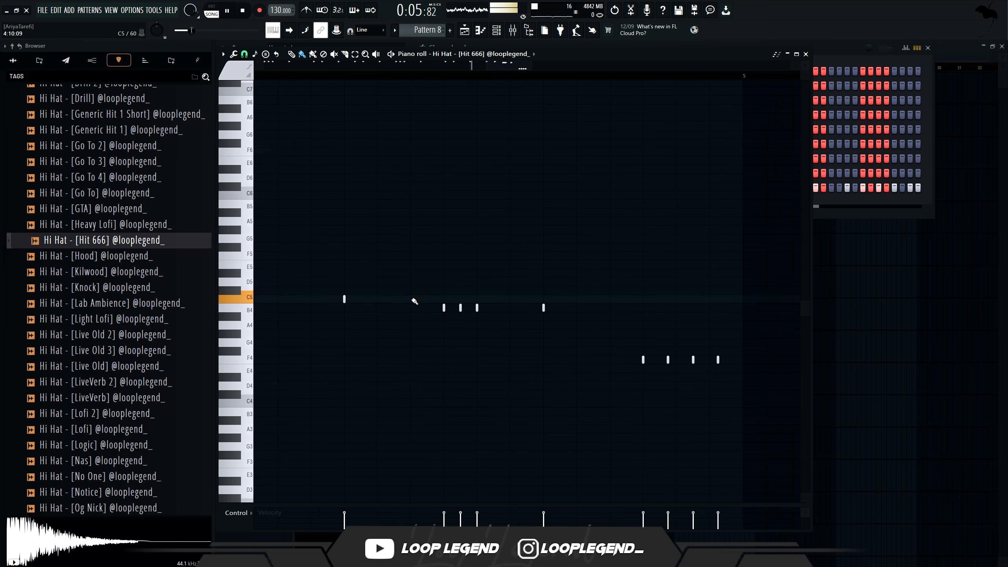
pyautogui.moveTo(414, 301); pyautogui.dragTo(375, 298)
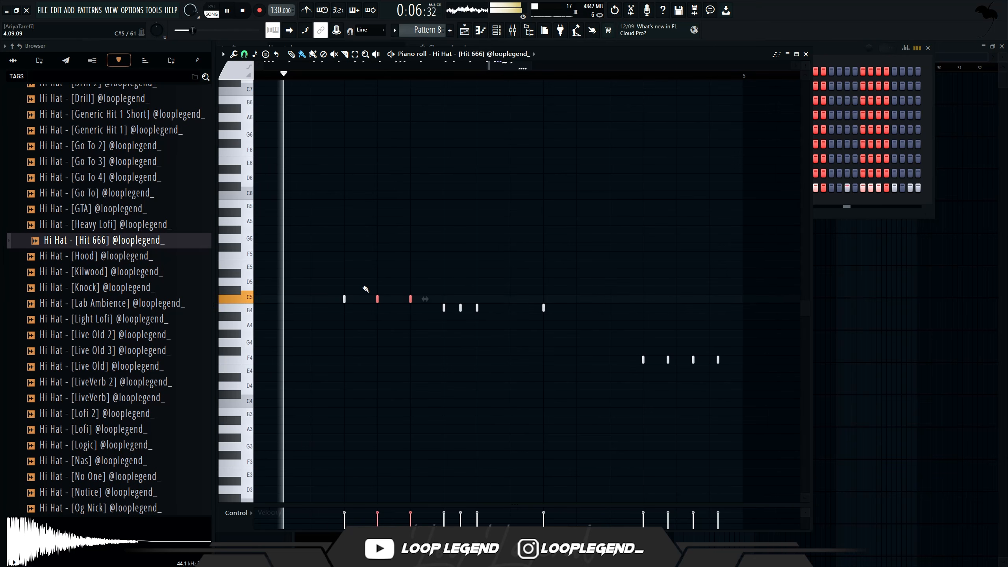
# Try a G#4 hi-hat note between the B4 roll and the following B4 note in bar 4, and delete it.
pyautogui.click(510, 333)
pyautogui.press('space')
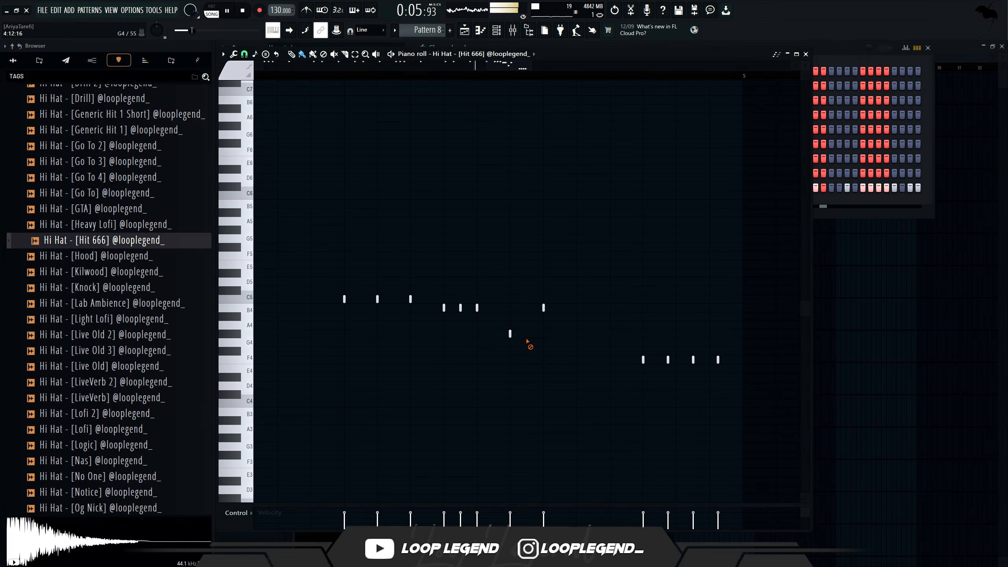
pyautogui.rightClick(511, 334)
pyautogui.press('space')
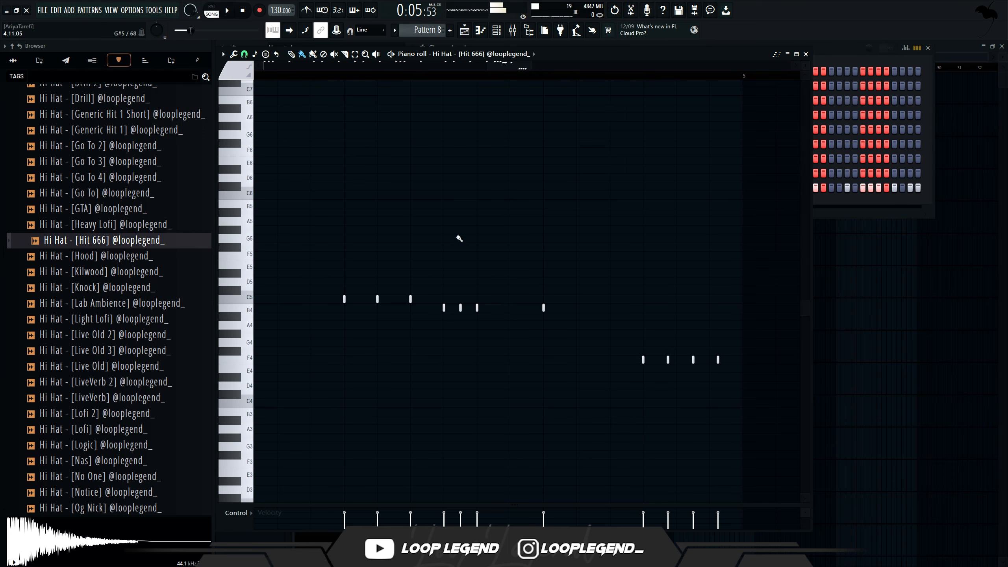
# Add a B4 hi-hat note just before bar 4's closing F4 roll and select the roll's four notes.
pyautogui.click(606, 308)
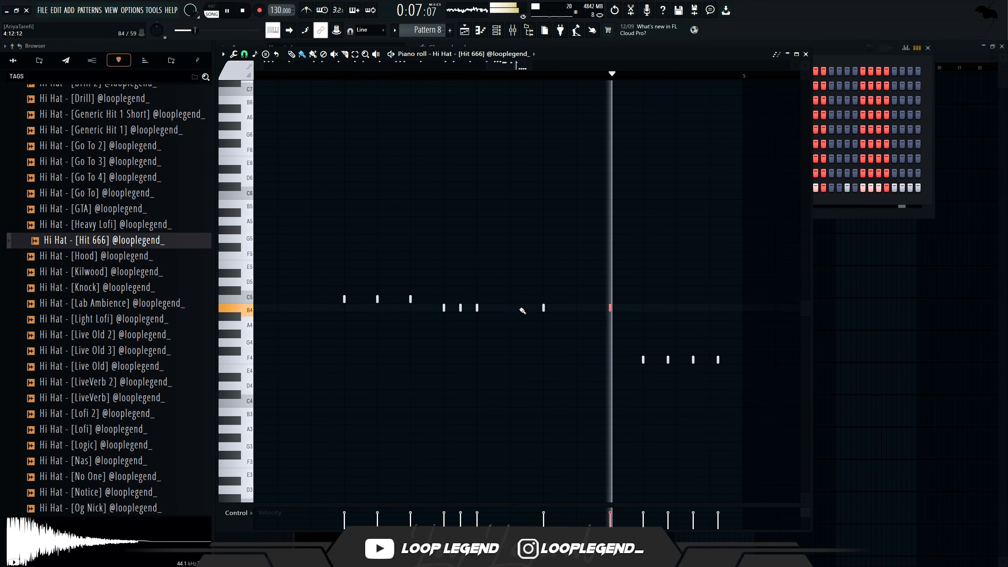
pyautogui.rightClick(643, 360)
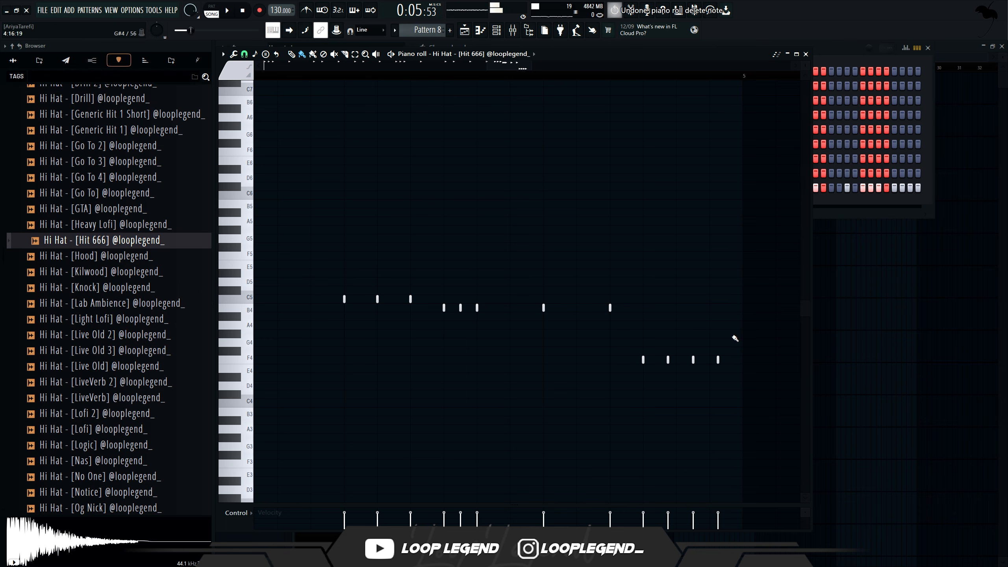
pyautogui.moveTo(765, 330); pyautogui.dragTo(615, 391)
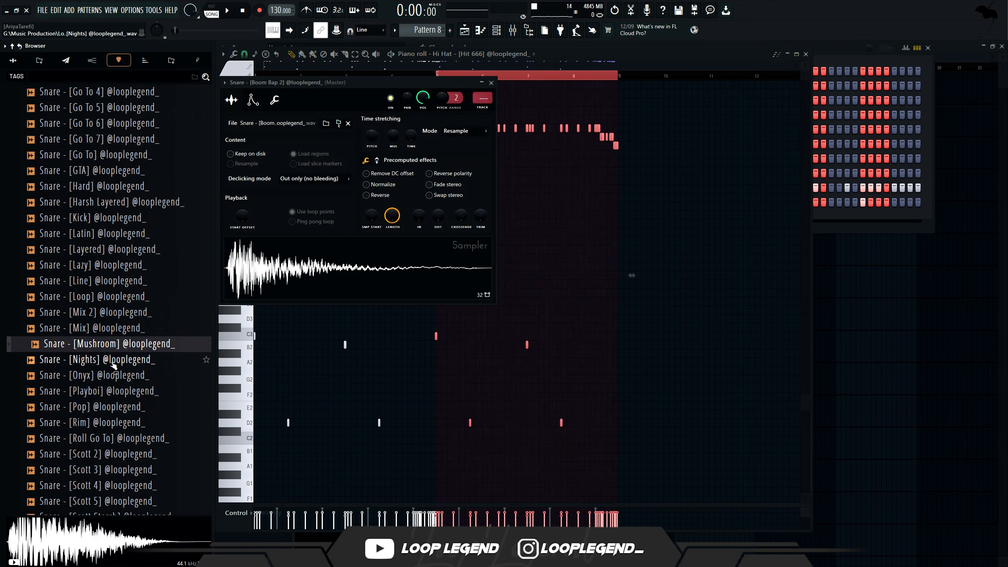
# Audition snare samples and load Snare - [Onyx] into the existing snare channel.
pyautogui.click(113, 391)
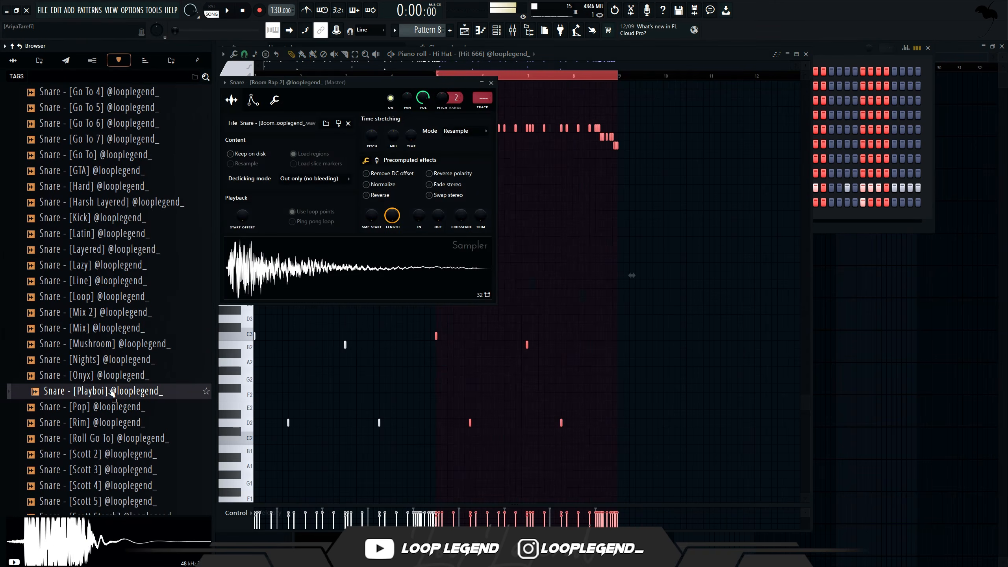
pyautogui.click(114, 381)
pyautogui.rightClick(117, 375)
pyautogui.click(135, 371)
# Adjust the Snare - [Onyx] hits on C5 in bar 4, adding an extra hit near the bar's end.
pyautogui.press('space')
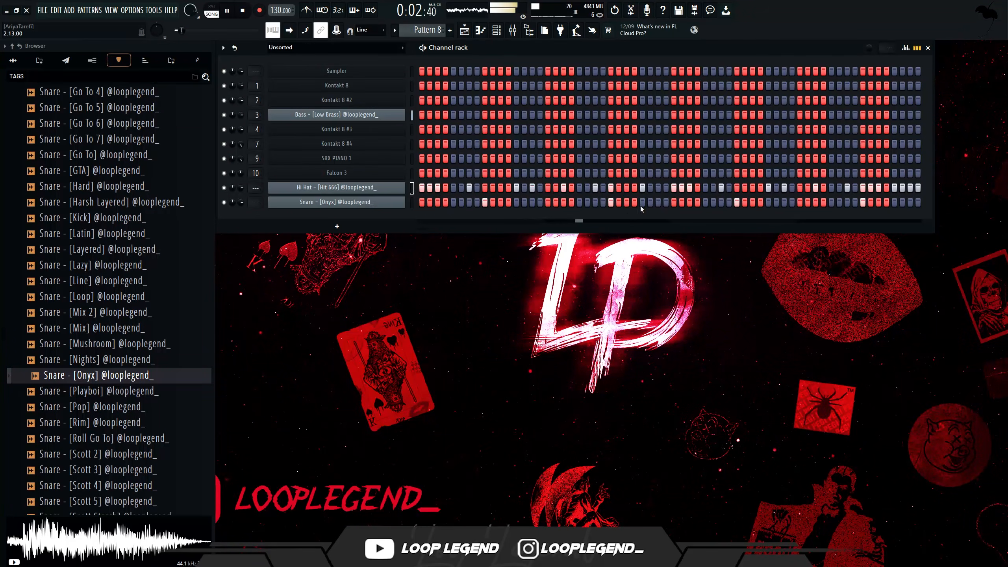
pyautogui.press('F7')
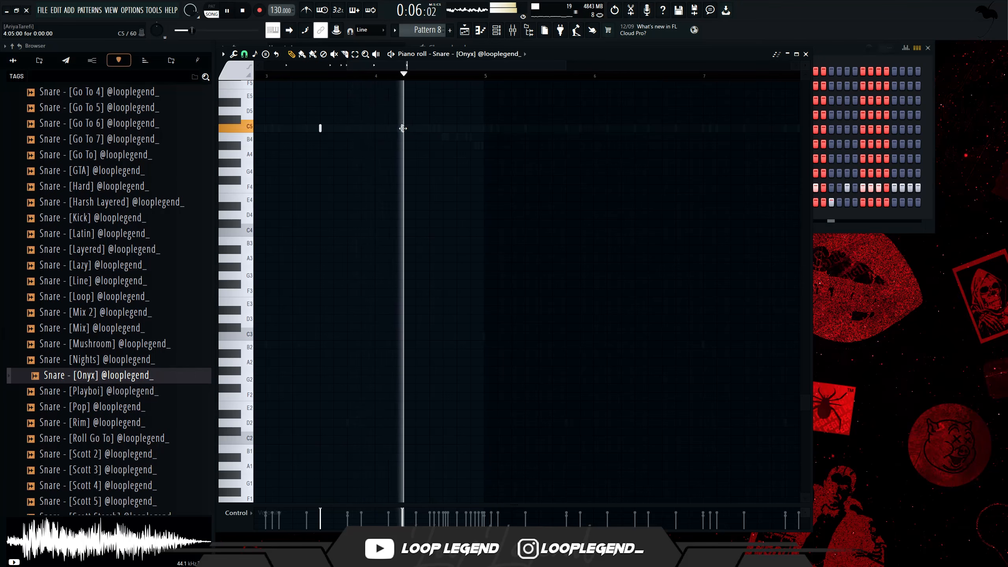
pyautogui.click(388, 128)
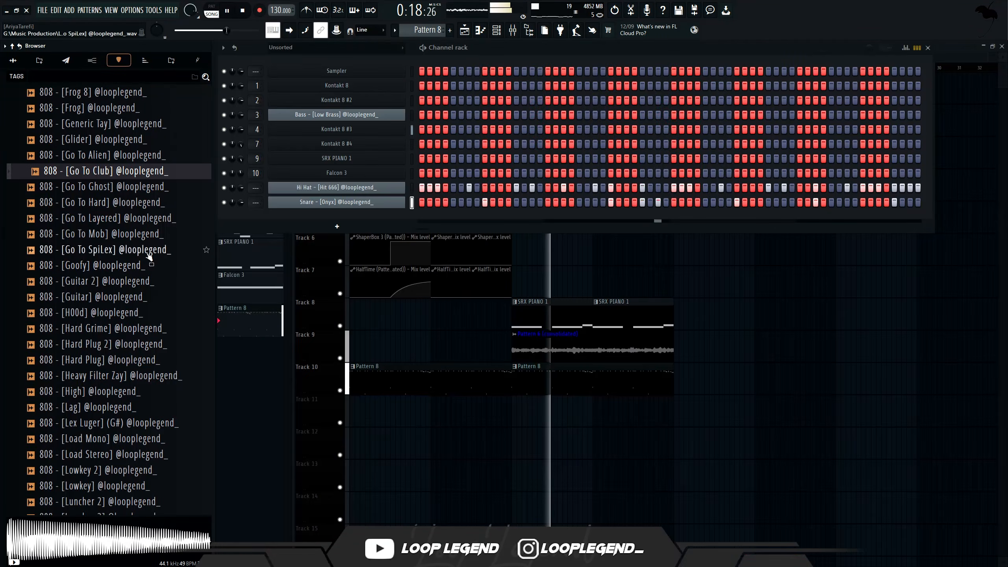
# Open 808 - [Go To Layered] in a new channel and place five short C#5 notes across bars 1 and 2.
pyautogui.rightClick(146, 221)
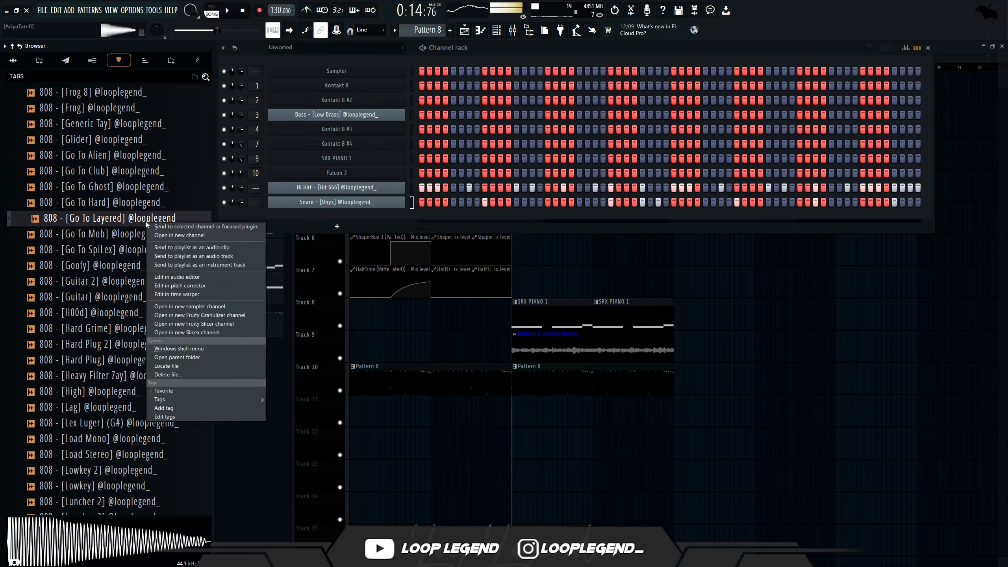
pyautogui.click(198, 238)
pyautogui.click(394, 236)
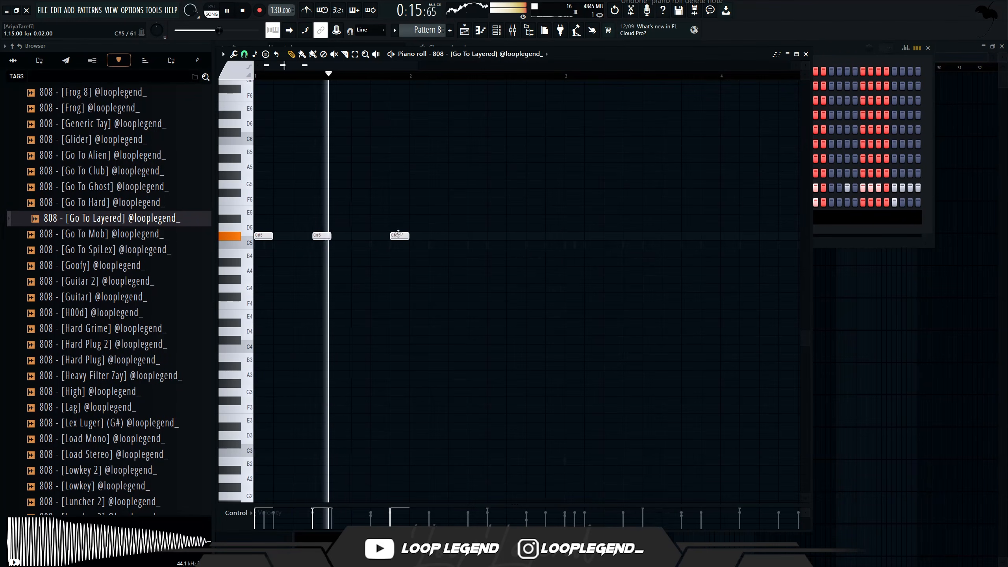
pyautogui.click(453, 235)
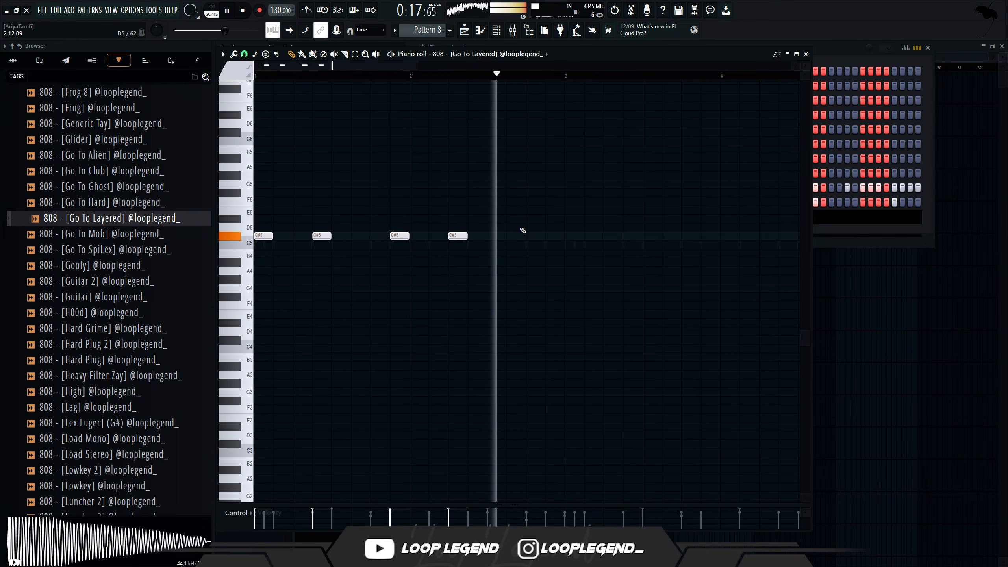
pyautogui.click(491, 235)
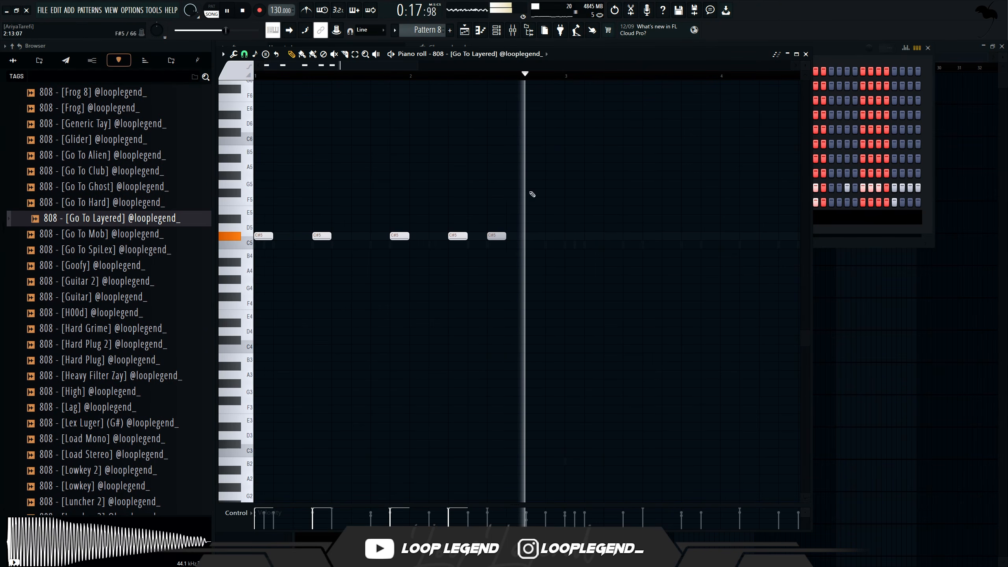
# Duplicate the two-bar 808 phrase into bars 3 and 4 and select its last C#5 note.
pyautogui.hotkey('ctrl', 'b')
pyautogui.scroll(-3, 582, 211)
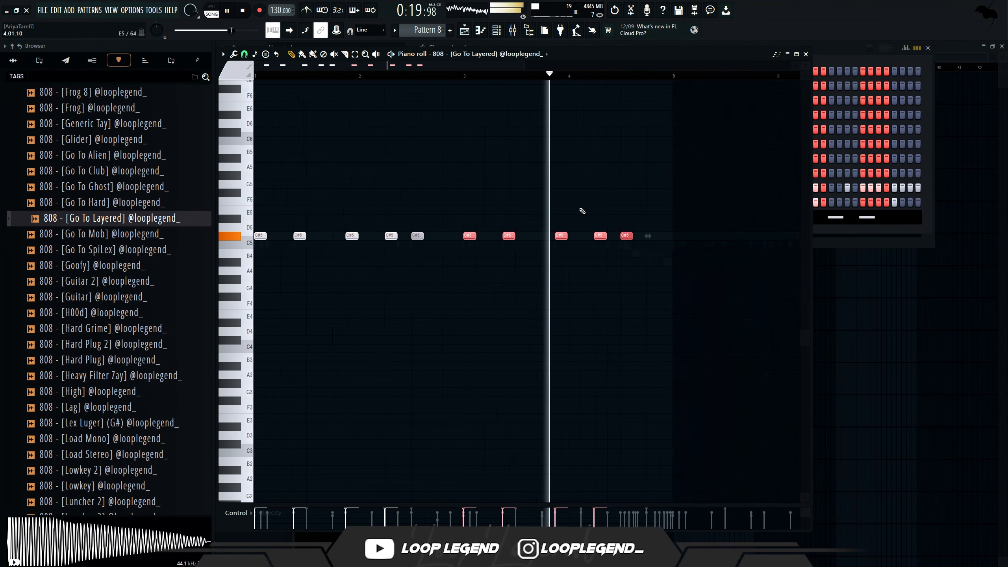
pyautogui.scroll(3, 580, 234)
pyautogui.keyDown('ctrl'); pyautogui.click(579, 235); pyautogui.keyUp('ctrl')
pyautogui.press('space')
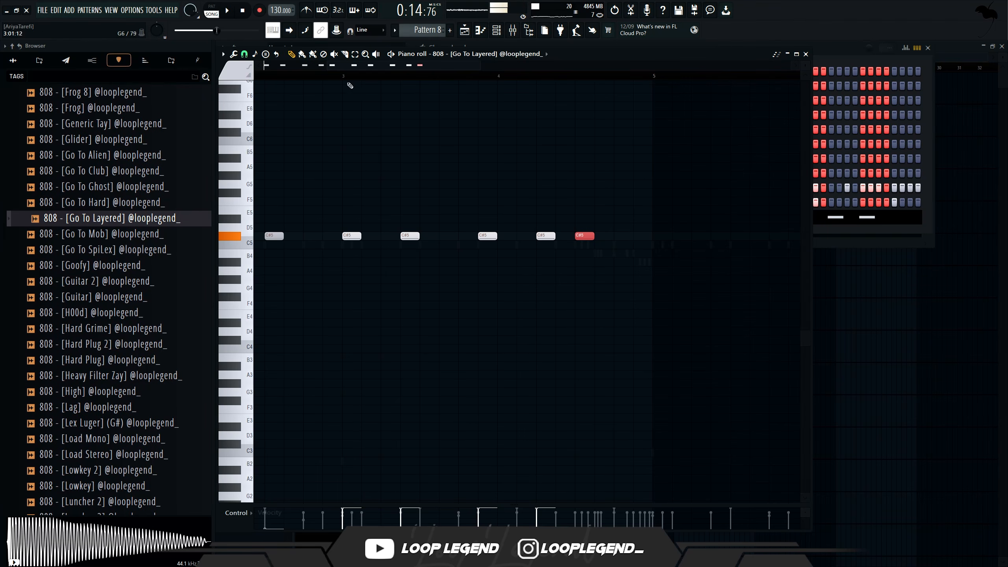
# Try a D#5 note above the second-to-last C#5 note of the 808 in bar 4 and edit its note properties.
pyautogui.press('space')
pyautogui.click(559, 241)
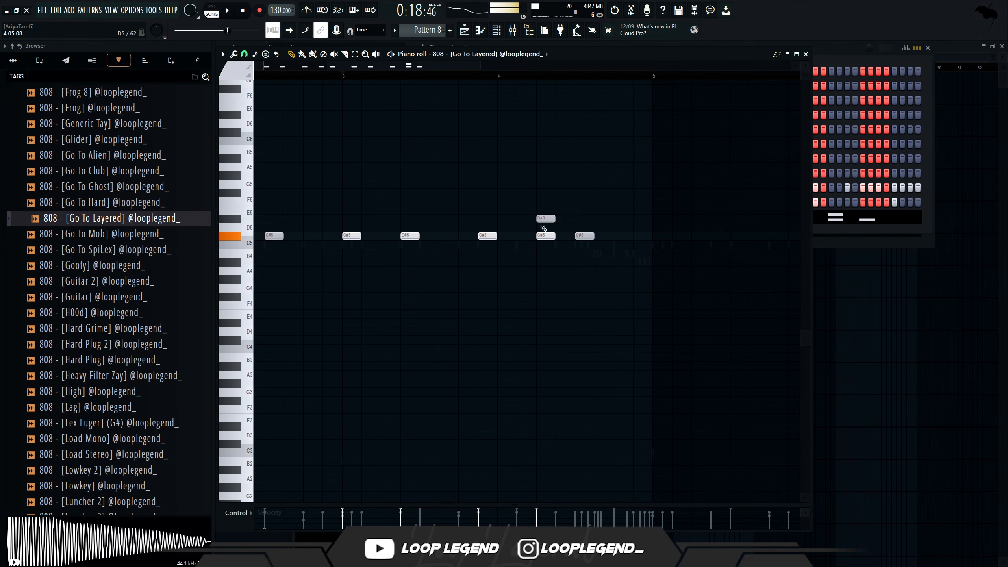
pyautogui.doubleClick(545, 219)
pyautogui.click(446, 271)
pyautogui.press('Return')
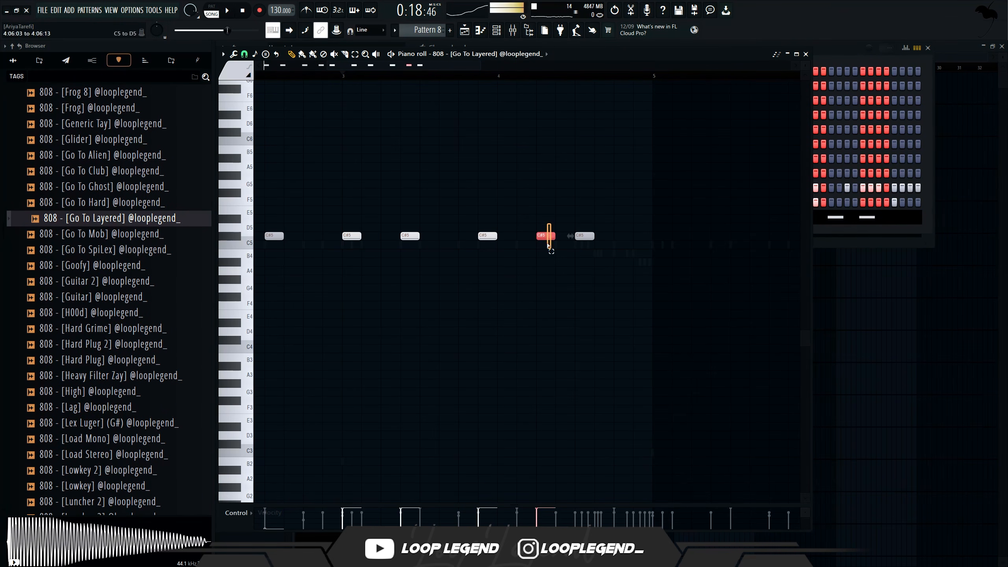
# Raise the last 808 note in bar 4 to D5 and lengthen the preceding C#5 note to meet it.
pyautogui.press('space')
pyautogui.moveTo(584, 236); pyautogui.dragTo(584, 227)
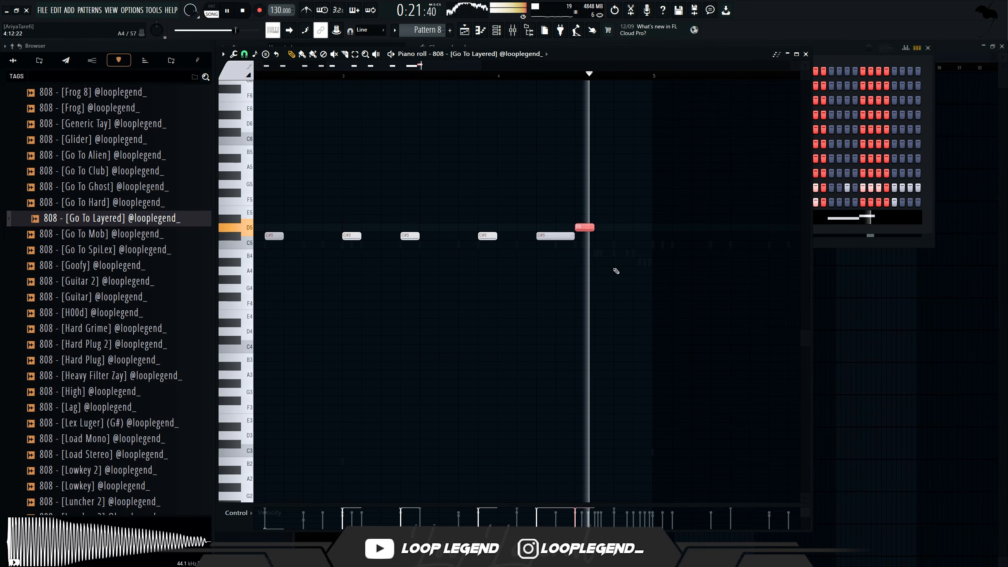
# Fill out the 808's bar 4 with a C#5 before the long note, then a D6 and a closing D5.
pyautogui.click(523, 236)
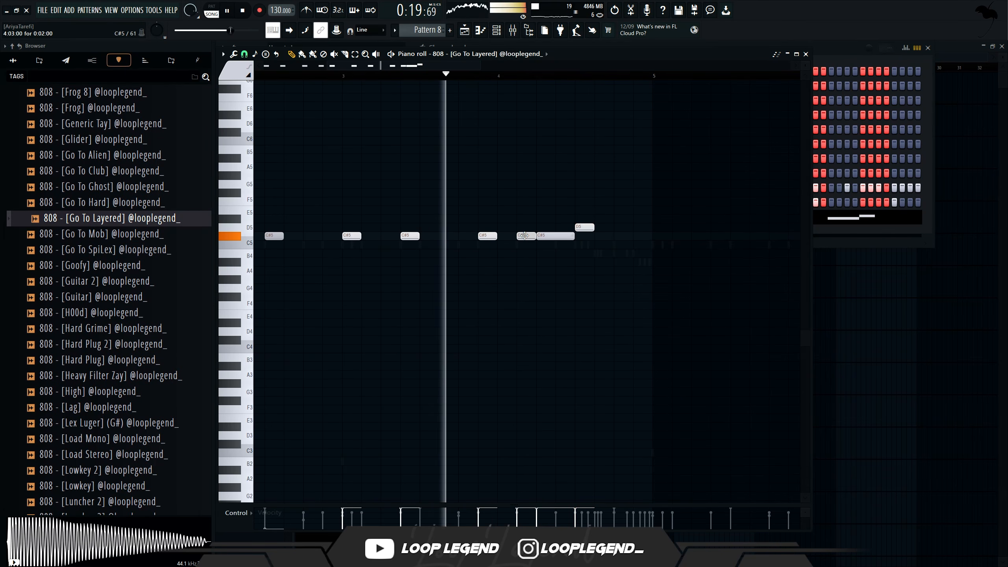
pyautogui.click(618, 227)
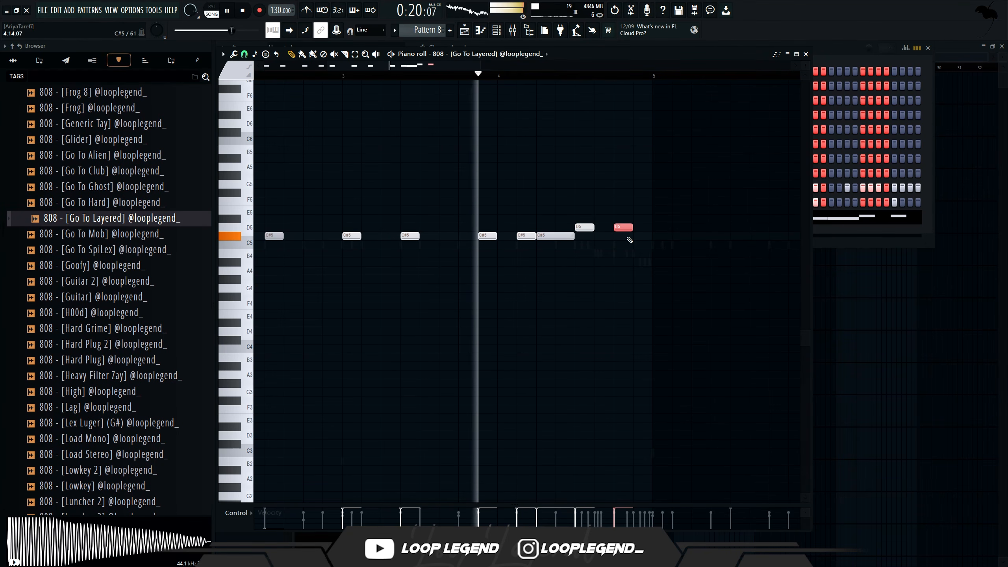
pyautogui.hotkey('ctrl', 'Up')
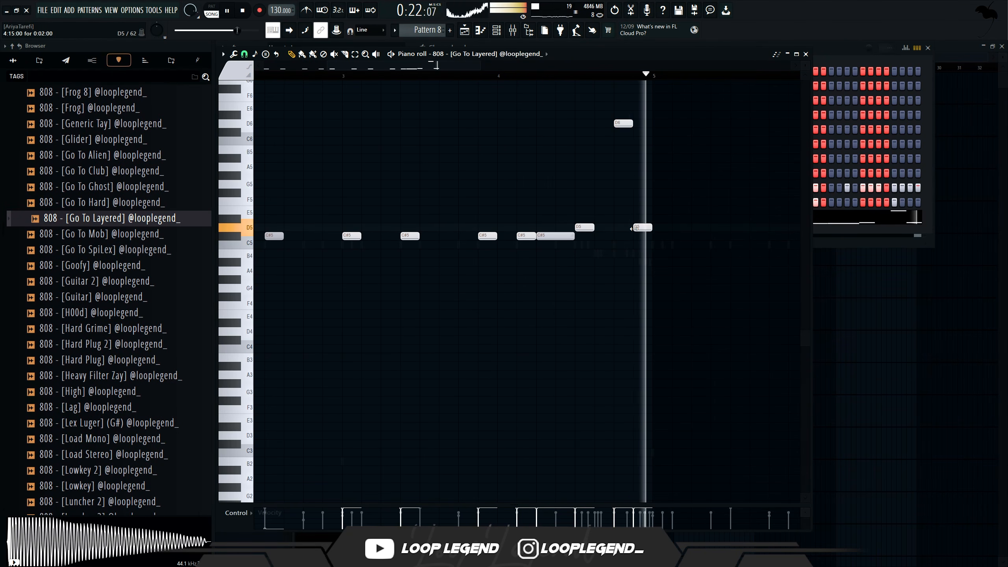
# Set the note snap to 1/6 beat and replace the first D5 of the 808 in bar 8 with a roll of short D5 notes.
pyautogui.moveTo(535, 75); pyautogui.dragTo(412, 82)
pyautogui.click(245, 53)
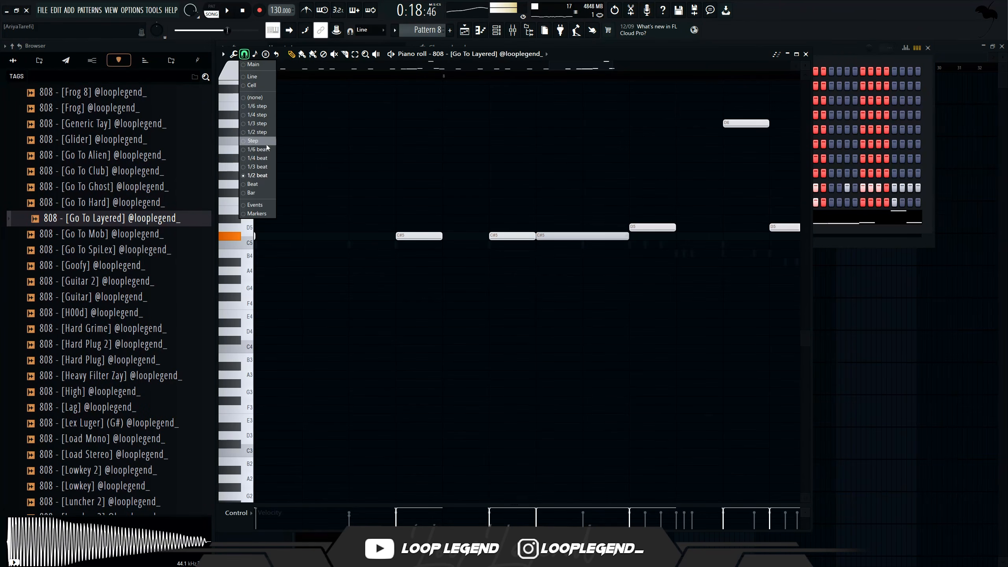
pyautogui.click(257, 149)
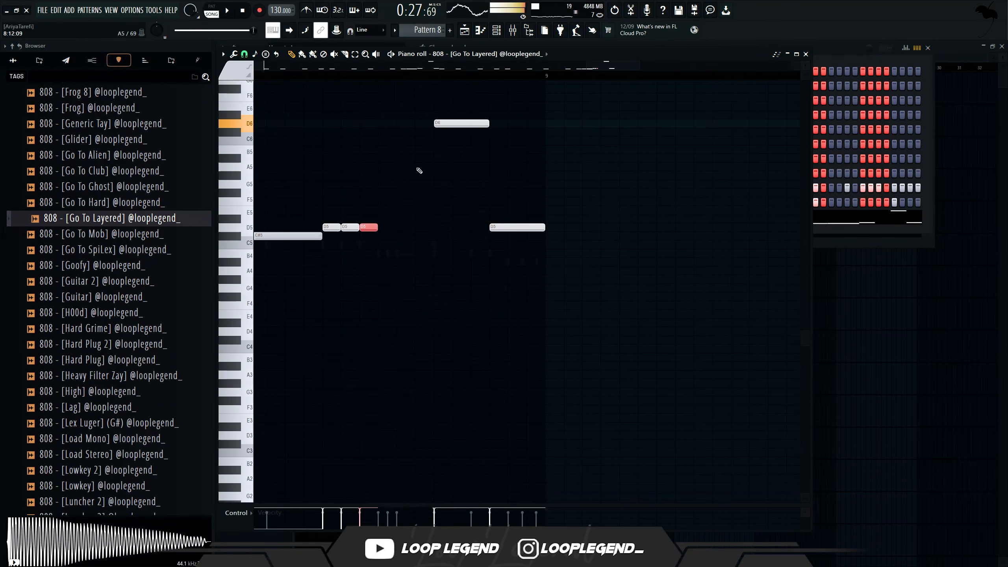
pyautogui.scroll(3, 371, 185)
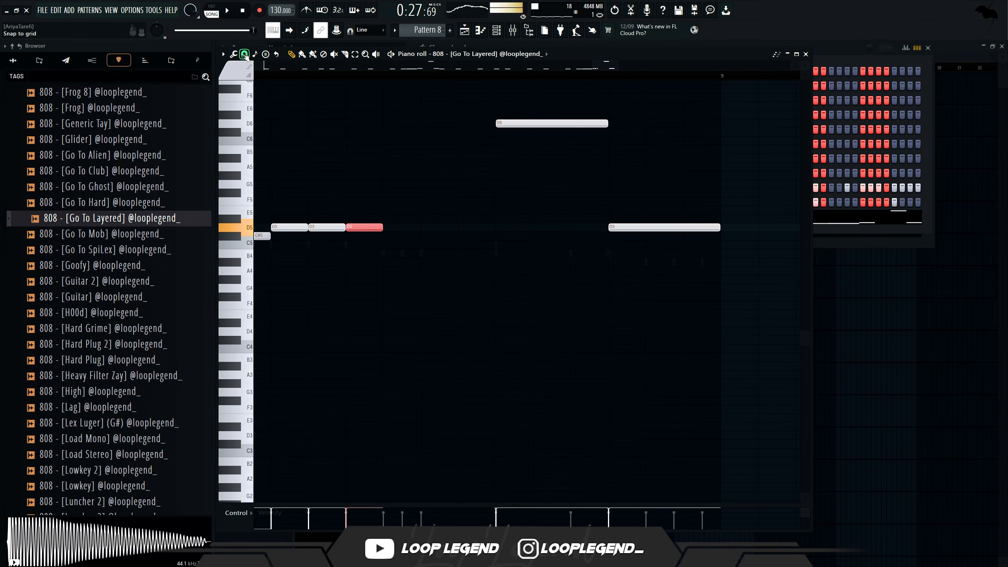
# Set the note snap to 1/3 beat and place a D5 note just after the short 808 roll in bar 8.
pyautogui.click(245, 53)
pyautogui.click(258, 175)
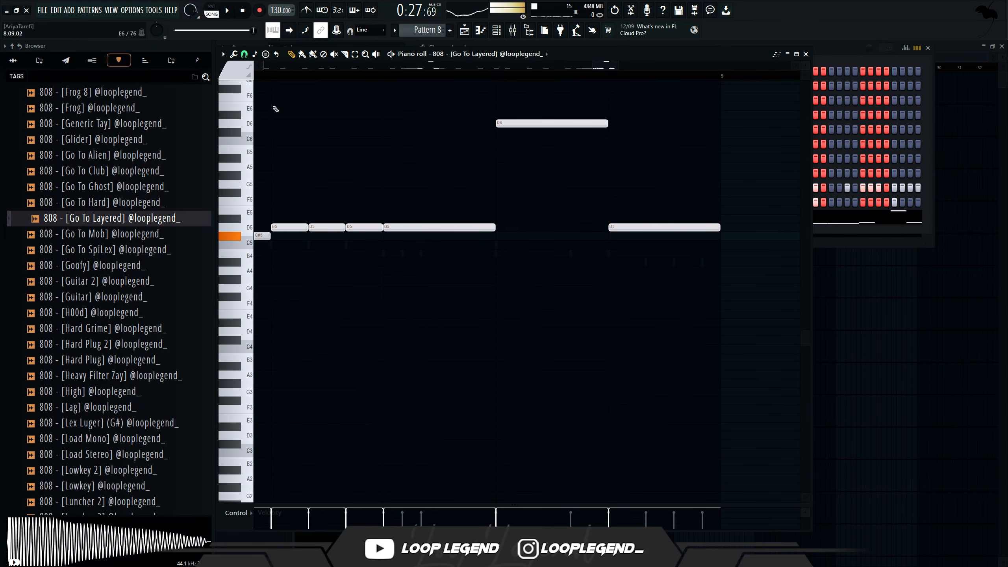
pyautogui.click(245, 54)
pyautogui.click(274, 173)
pyautogui.moveTo(390, 227); pyautogui.dragTo(427, 228)
pyautogui.press('space')
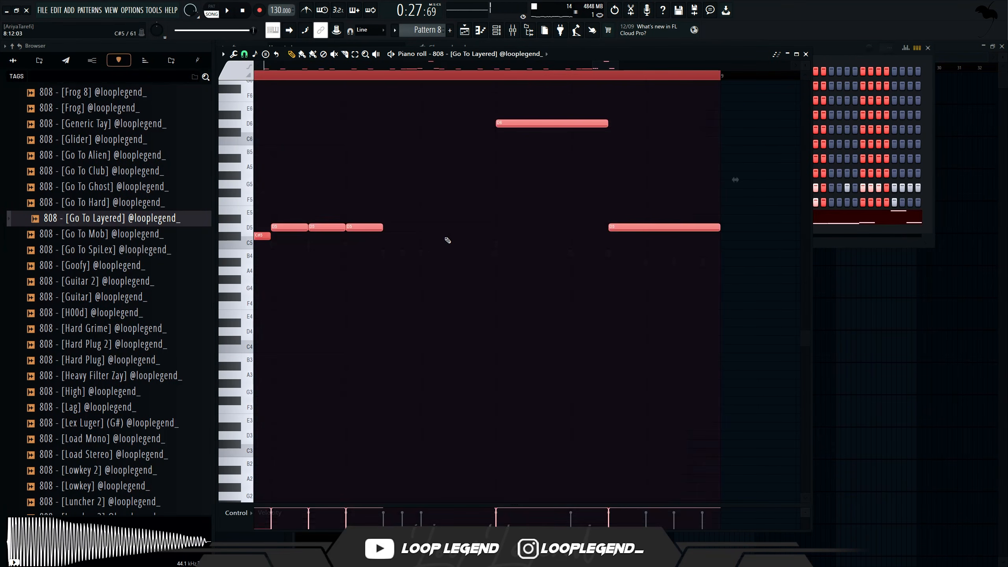
pyautogui.scroll(-2, 456, 222)
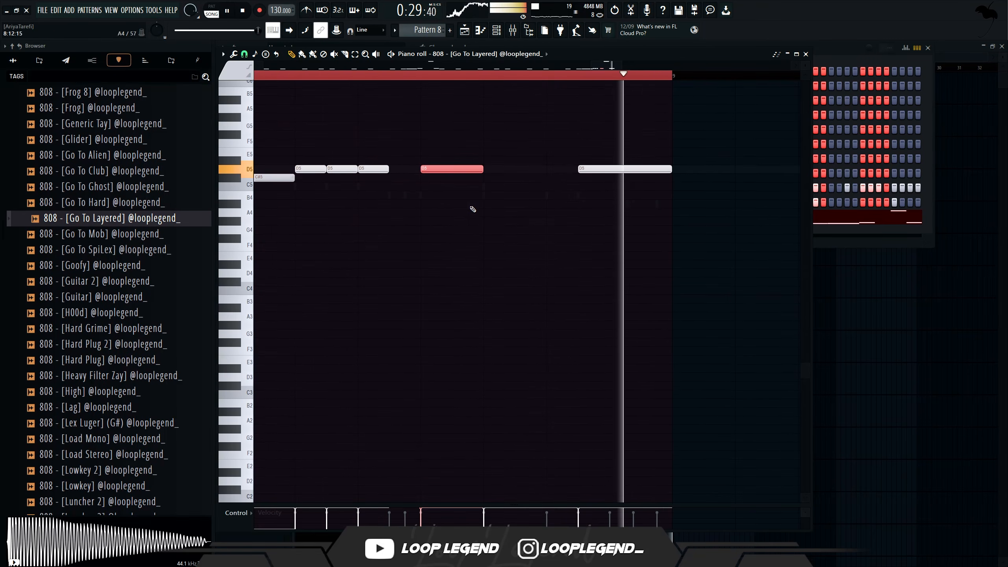
# Delete the high D6 in bar 8, shorten the closing D5 to 1/3 beat and add another D5 before it.
pyautogui.scroll(3, 516, 194)
pyautogui.rightClick(538, 178)
pyautogui.press('space')
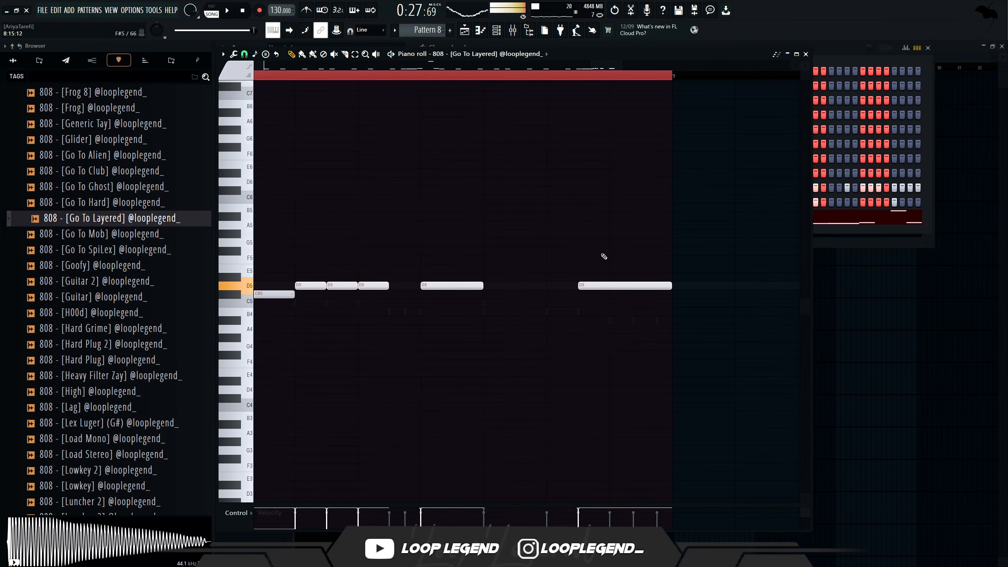
pyautogui.moveTo(616, 283); pyautogui.dragTo(648, 284)
pyautogui.press('space')
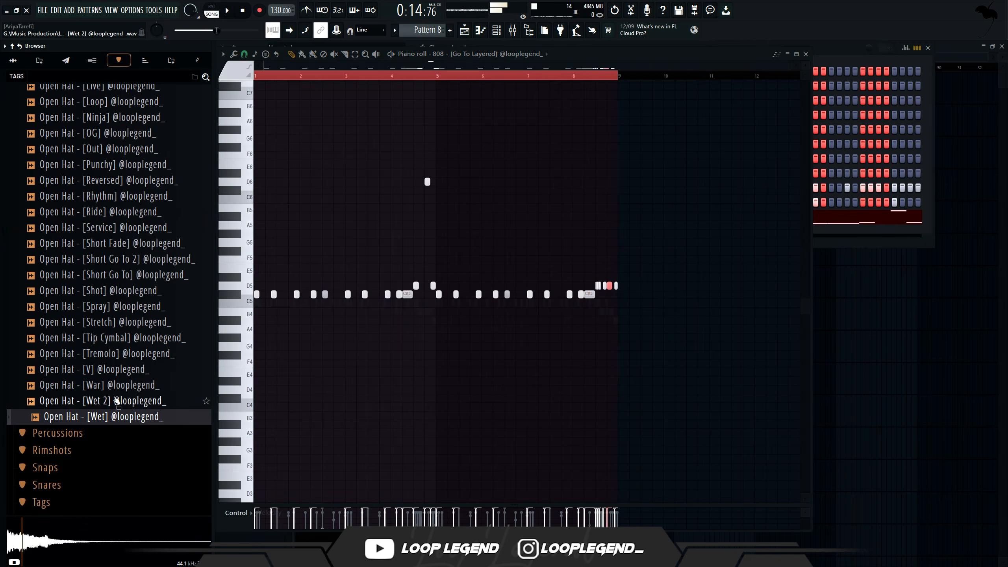
# Open Open Hat - [War] in a new channel and place its hits on steps 1, 7 and 15 of bar 1.
pyautogui.click(115, 391)
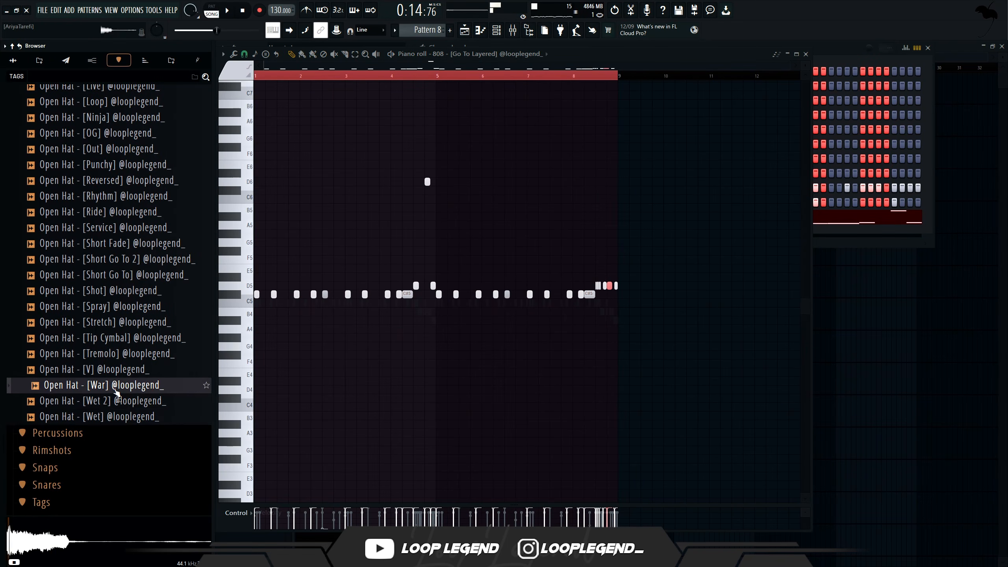
pyautogui.rightClick(117, 396)
pyautogui.click(135, 393)
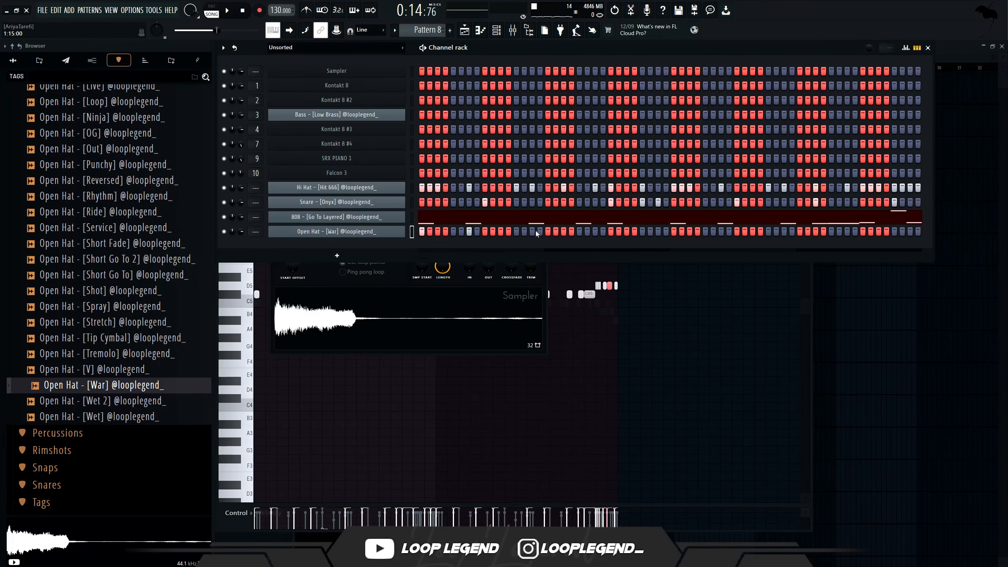
pyautogui.press('space')
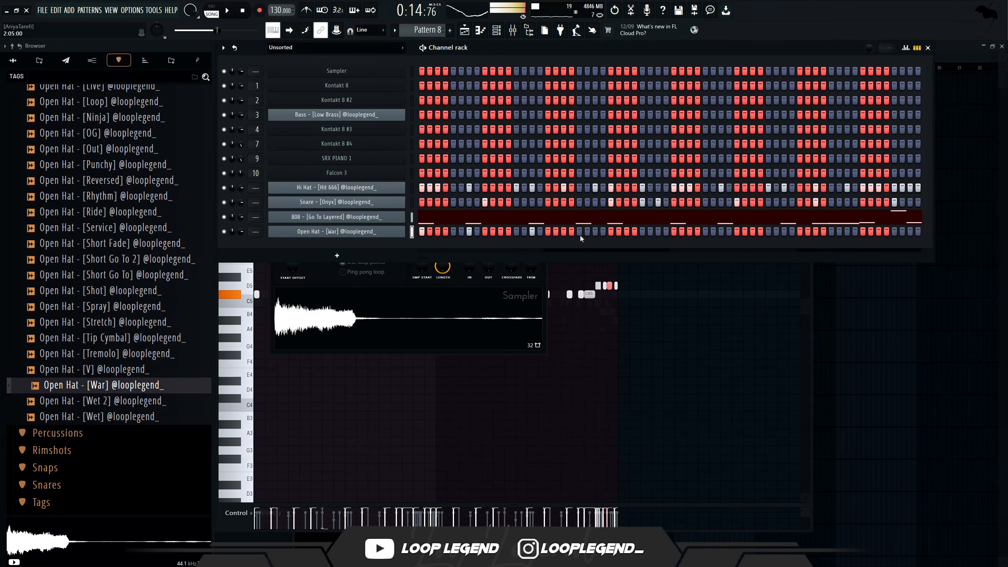
# Add Open Hat - [Dungen] and Snare - [Generic Roll] channels, and paint a run of Generic Roll hits across bar 4.
pyautogui.scroll(10, 190, 335)
pyautogui.moveTo(115, 384); pyautogui.dragTo(405, 251)
pyautogui.moveTo(469, 263); pyautogui.dragTo(479, 265)
pyautogui.press('space')
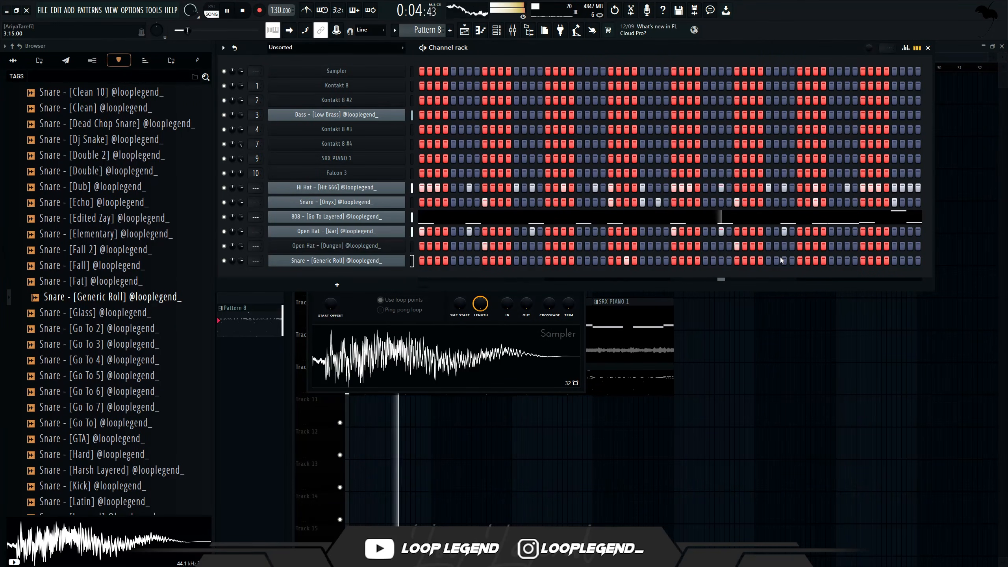
pyautogui.moveTo(831, 261); pyautogui.dragTo(878, 263)
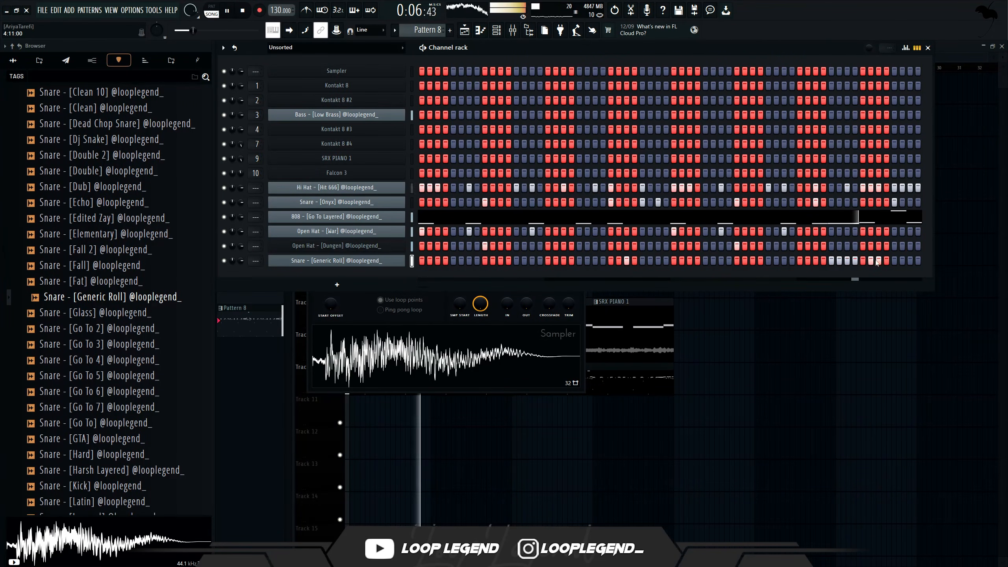
# In the Generic Roll notes, remove the C5 hit on step 8 of bar 4 and add one on step 9.
pyautogui.press('F7')
pyautogui.click(421, 76)
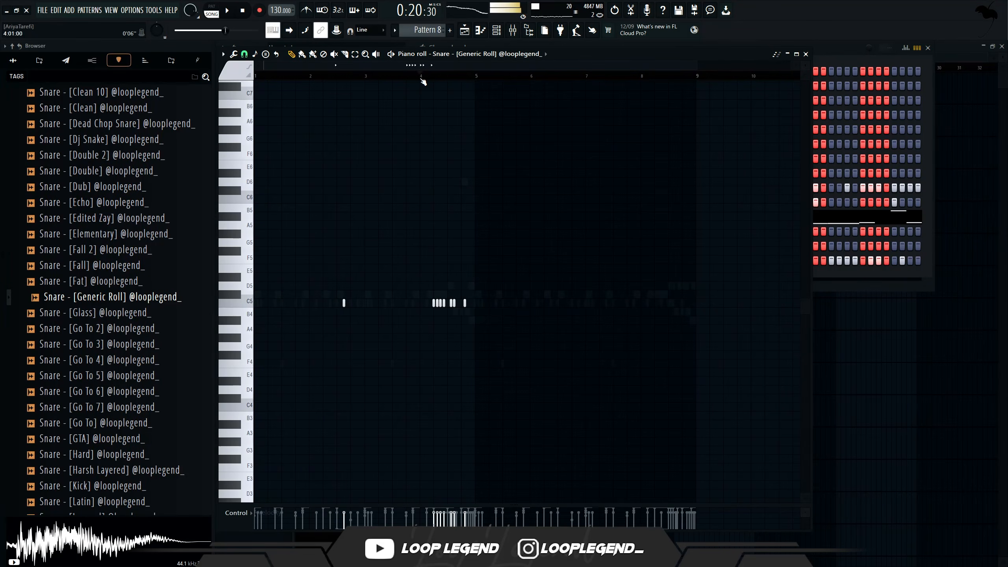
pyautogui.scroll(4, 448, 278)
pyautogui.rightClick(448, 303)
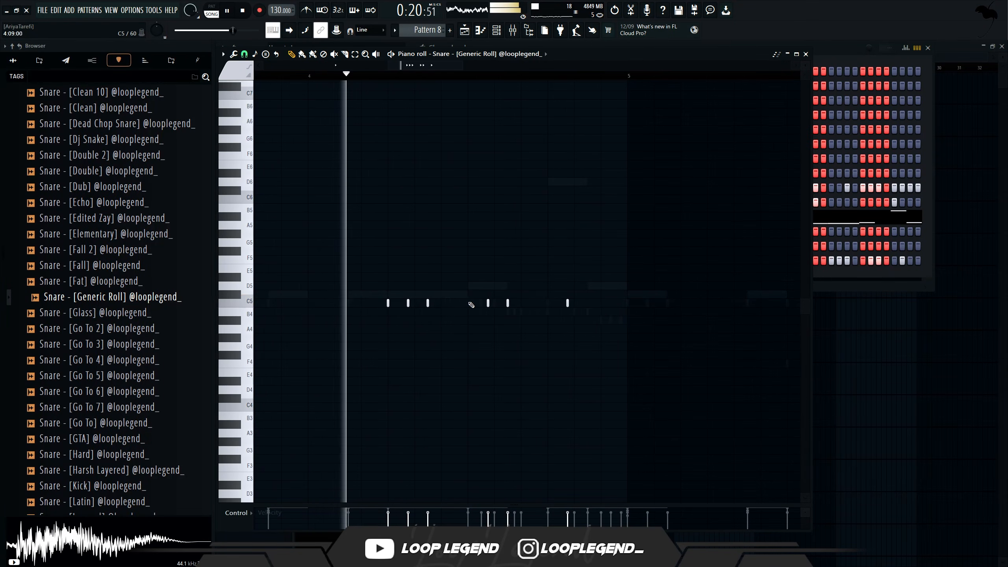
pyautogui.press('space')
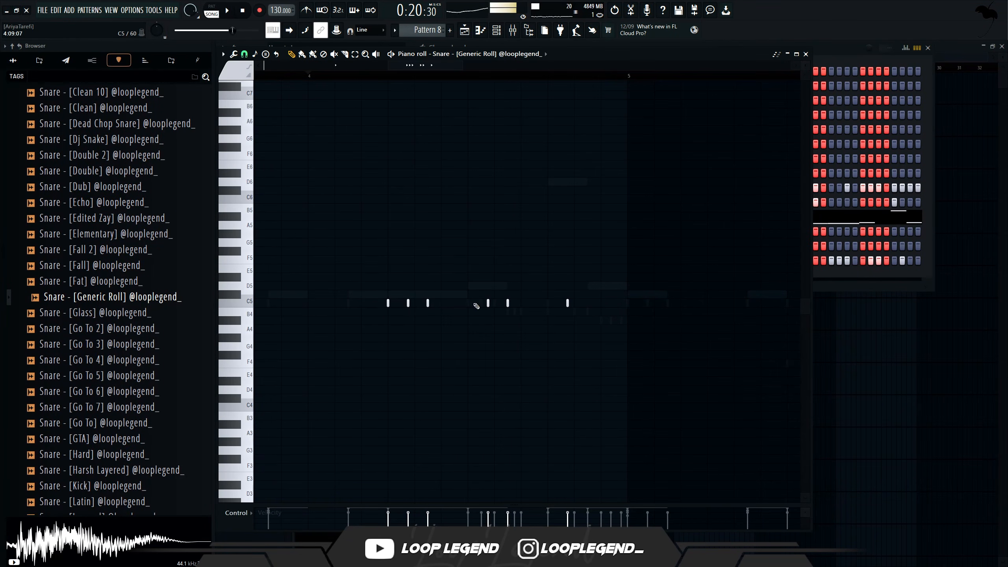
pyautogui.press('space')
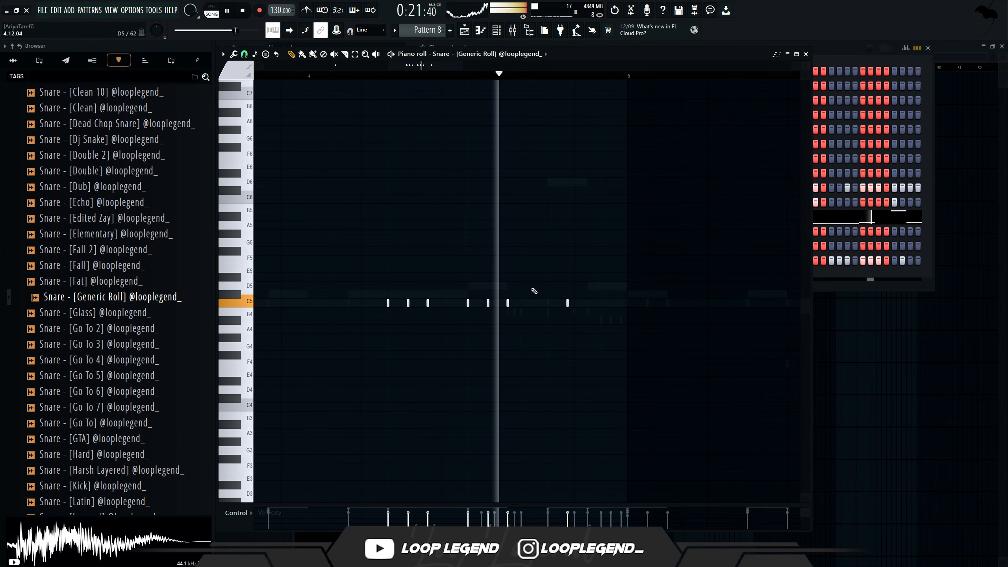
pyautogui.press('space')
# Set the snap to 1/2 beat, replace the last C5 snare hit in bar 4 with C#5 and D5 hits, and select the bar's hits.
pyautogui.click(244, 53)
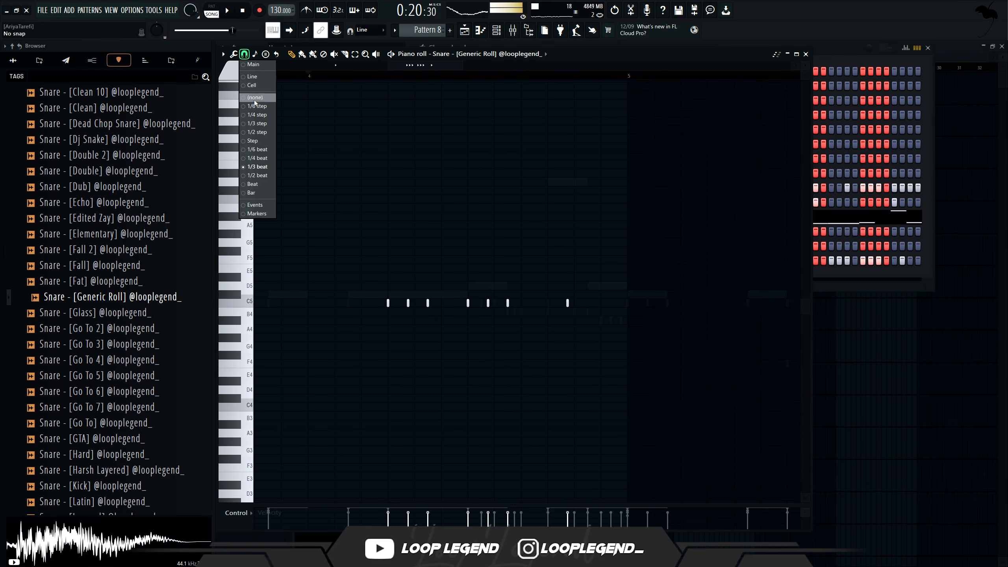
pyautogui.click(269, 175)
pyautogui.press('space')
pyautogui.click(548, 294)
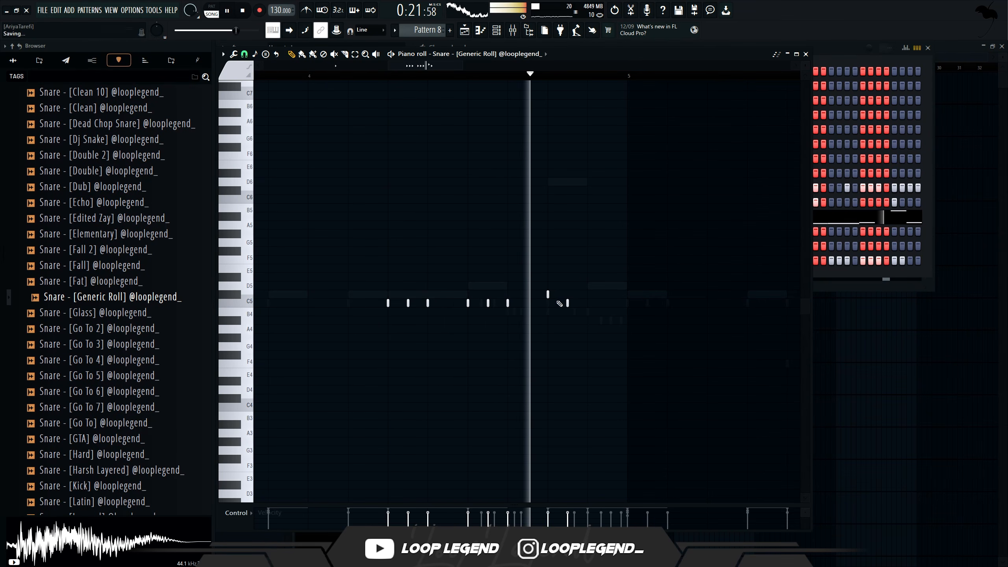
pyautogui.rightClick(567, 303)
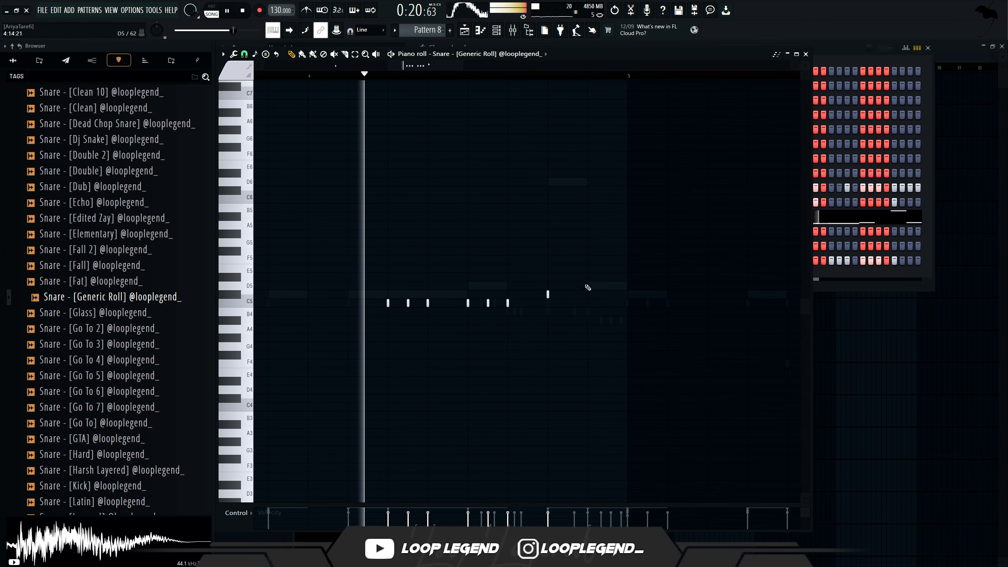
pyautogui.moveTo(631, 233); pyautogui.dragTo(380, 361)
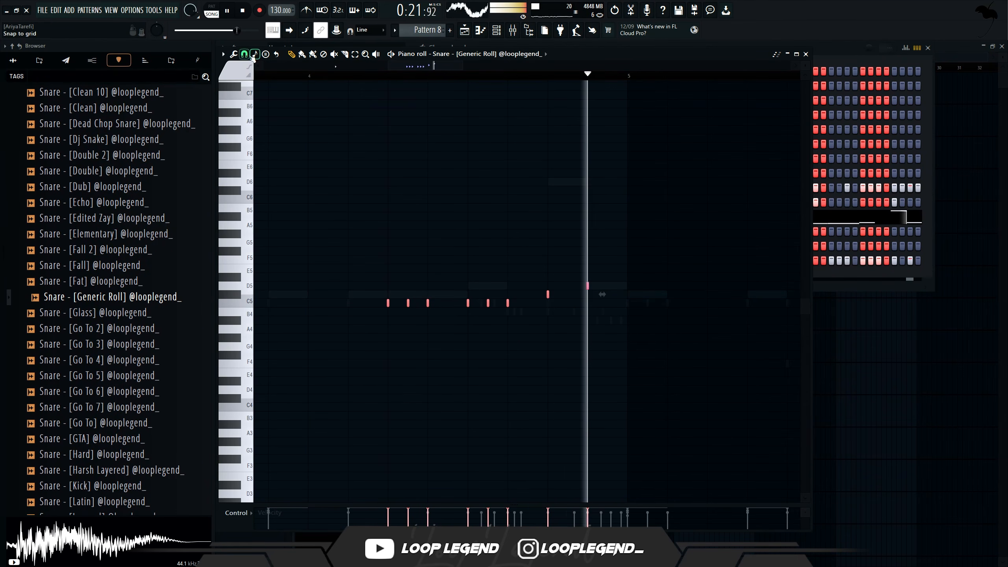
# Turn the D5 snare hit in bar 4 into a 1/6-beat roll of three and pan the snare hits left and right.
pyautogui.press('space')
pyautogui.click(244, 54)
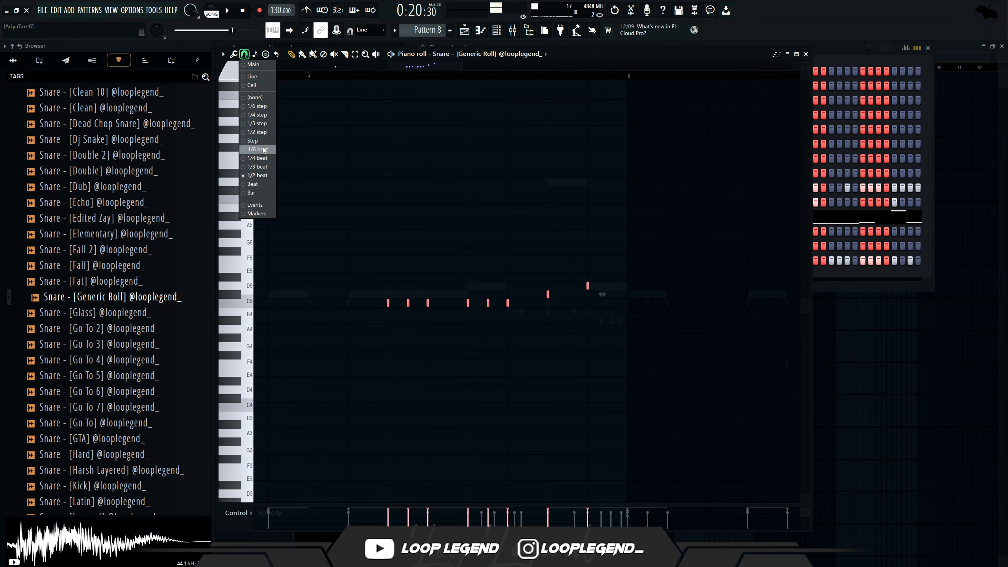
pyautogui.click(263, 150)
pyautogui.press('space')
pyautogui.moveTo(592, 285); pyautogui.dragTo(620, 285)
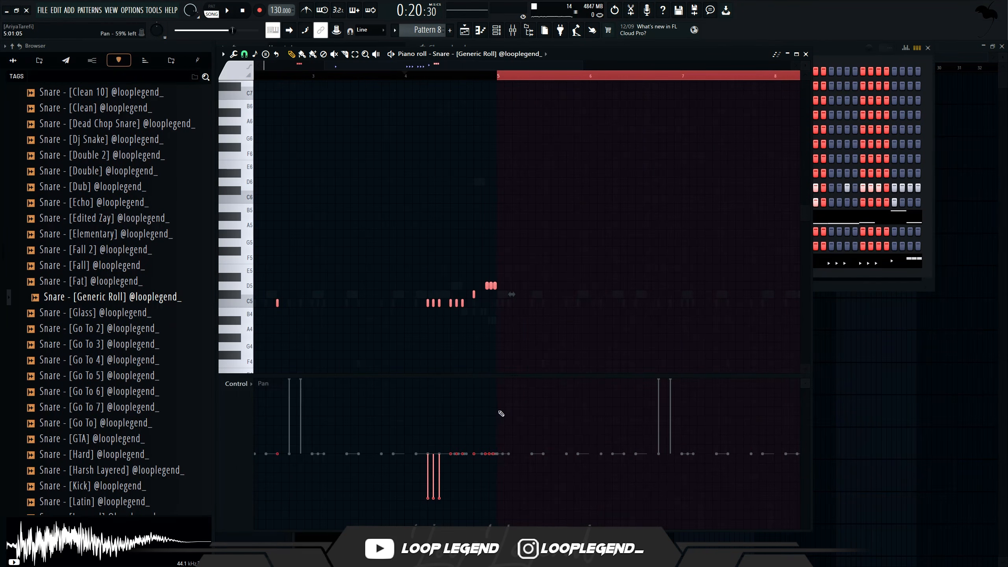
pyautogui.press('space')
pyautogui.moveTo(485, 422); pyautogui.dragTo(474, 440)
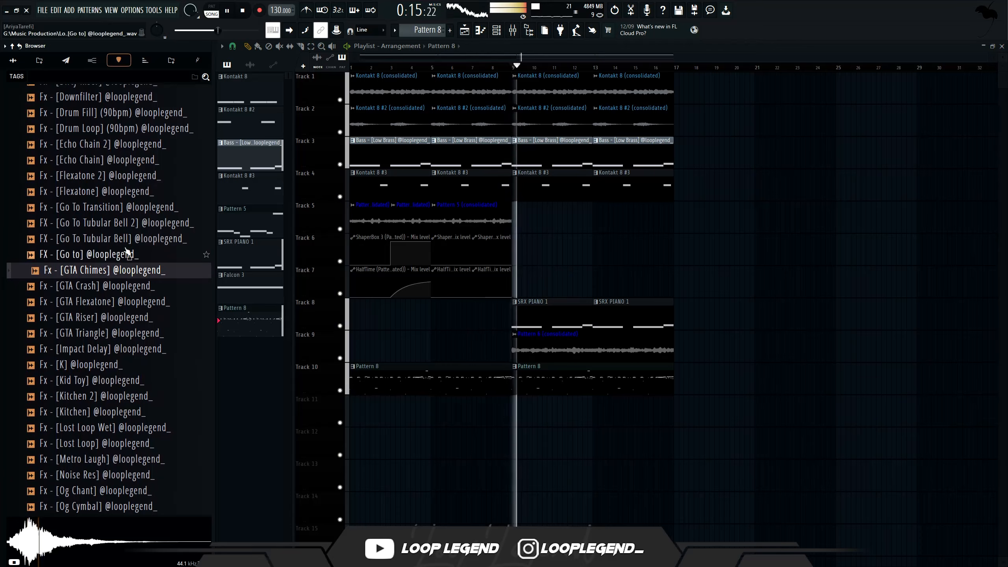
# Open FX - [Go To Tubular Bell] in a new channel and place C#5 notes at the start of bars 1, 3, 5 and 7.
pyautogui.click(129, 238)
pyautogui.rightClick(129, 238)
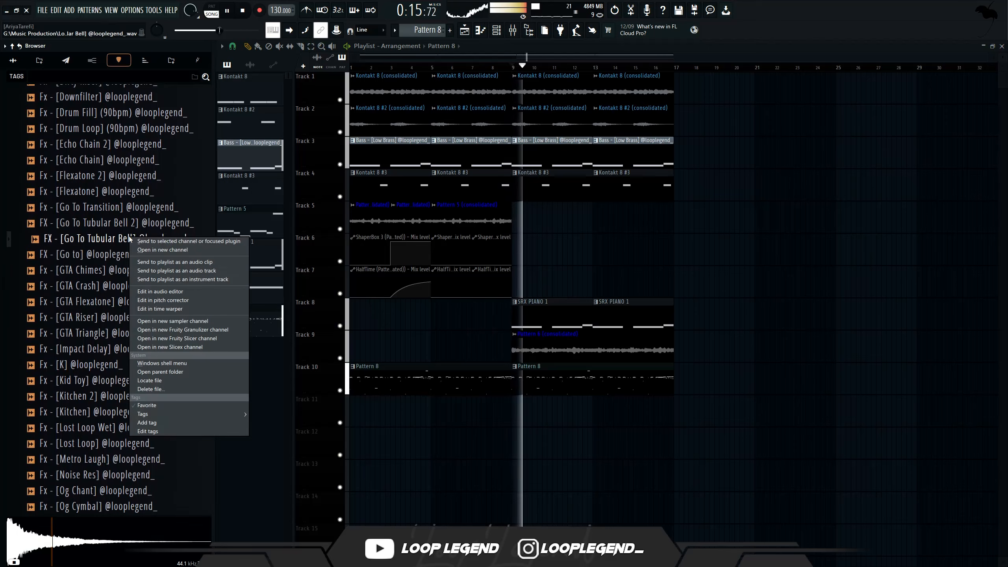
pyautogui.click(162, 249)
pyautogui.press('F7')
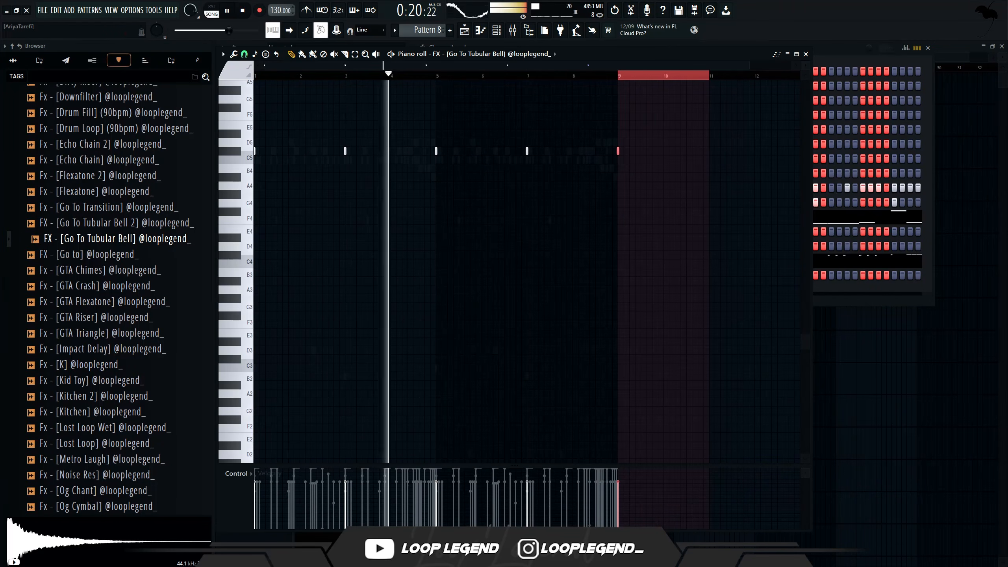
pyautogui.click(245, 54)
pyautogui.click(272, 173)
# Swap the bell channel's sample for FX - [Go To Tubular Bell 2] and reopen its notes.
pyautogui.press('F7')
pyautogui.press('F6')
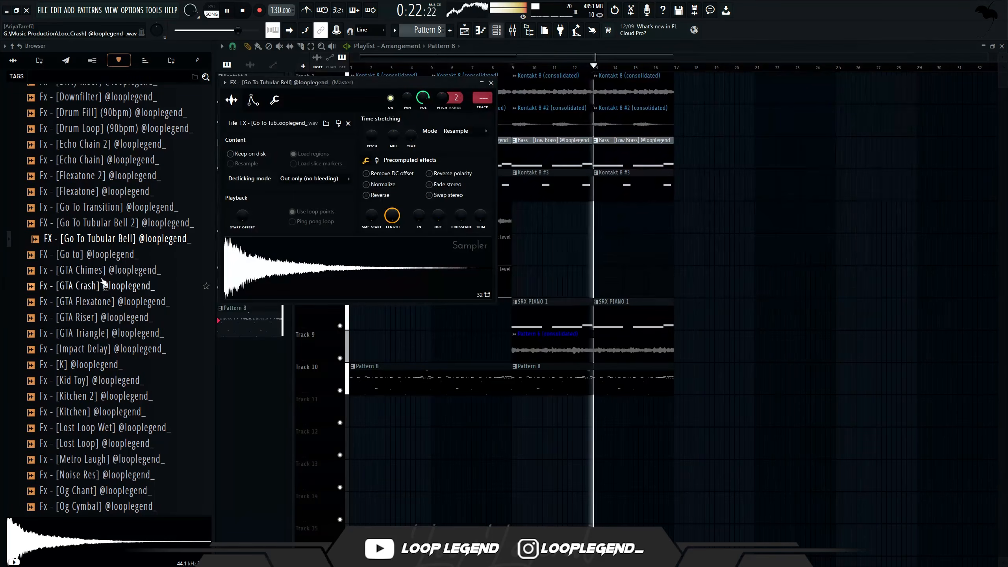
pyautogui.click(139, 224)
pyautogui.press('F7')
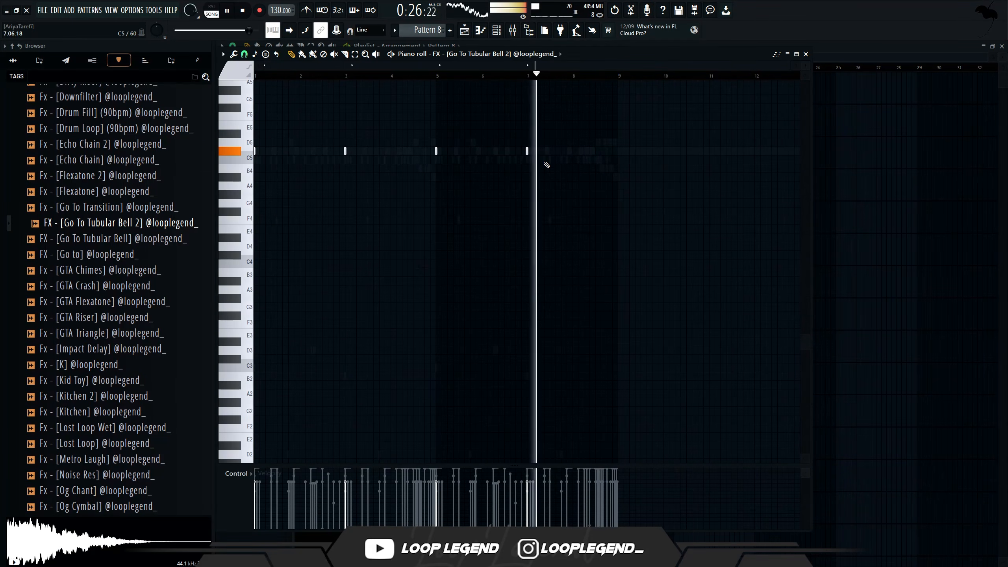
# Open Fx - [Kid Toy] from the FX samples in a new channel for Pattern 9.
pyautogui.click(105, 480)
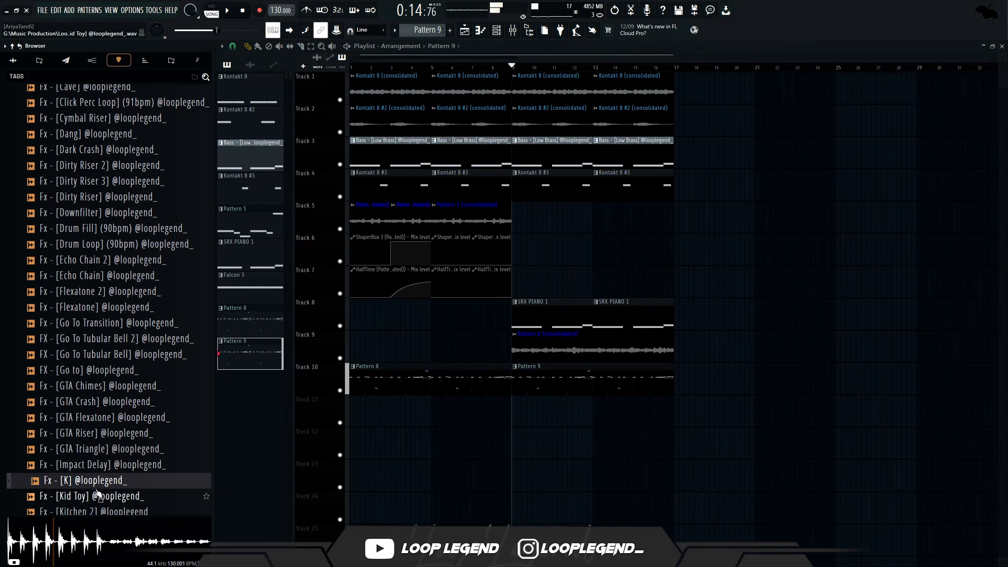
pyautogui.click(97, 495)
pyautogui.rightClick(93, 498)
pyautogui.press('o')
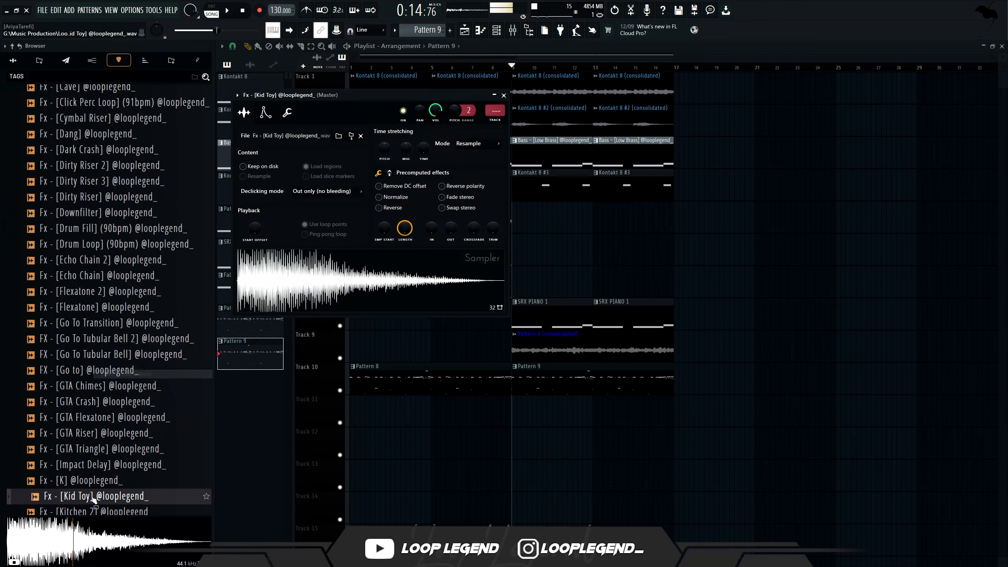
pyautogui.press('space')
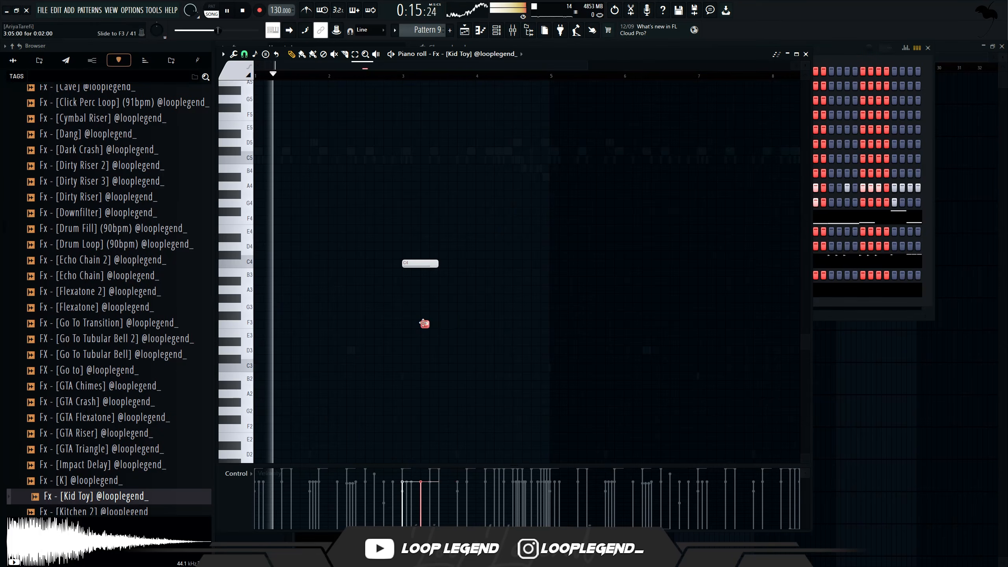
# Extend the Kid Toy slide note to the C4 note's end at E3 and move both notes to the second half of bar 2.
pyautogui.scroll(2, 423, 323)
pyautogui.scroll(2, 432, 343)
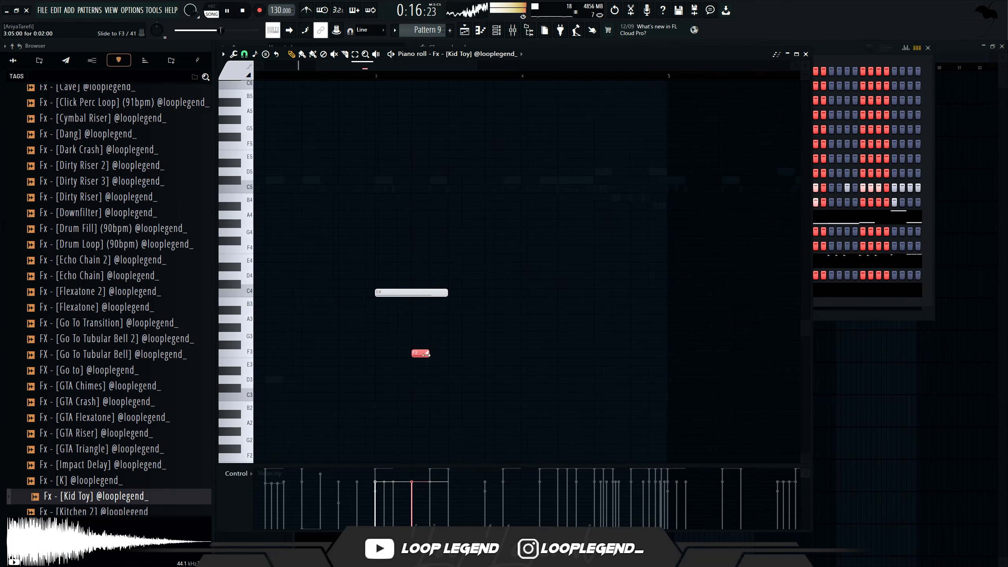
pyautogui.moveTo(428, 352); pyautogui.dragTo(446, 352)
pyautogui.hotkey('shift', 'Down')
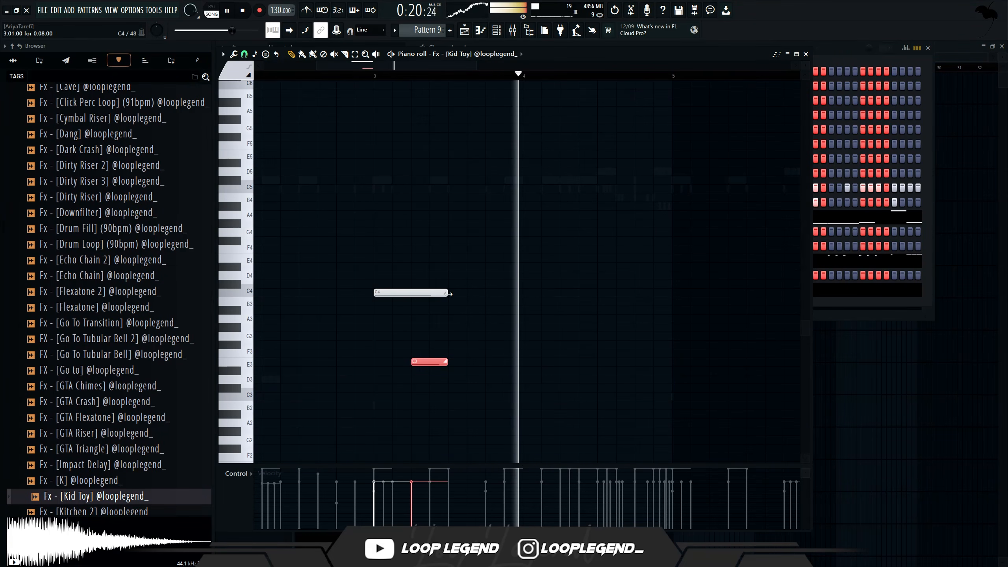
pyautogui.scroll(-4, 457, 284)
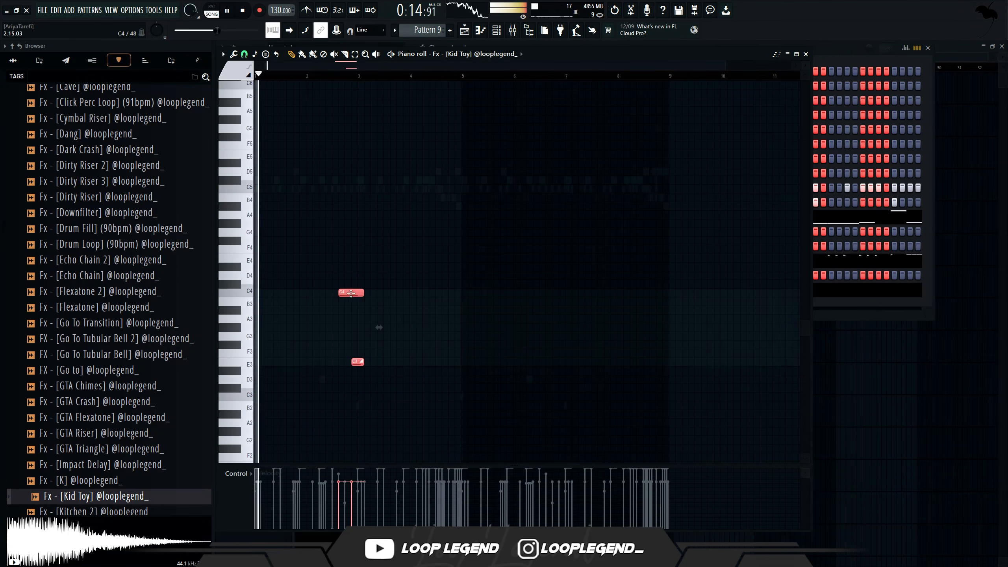
pyautogui.scroll(4, 351, 292)
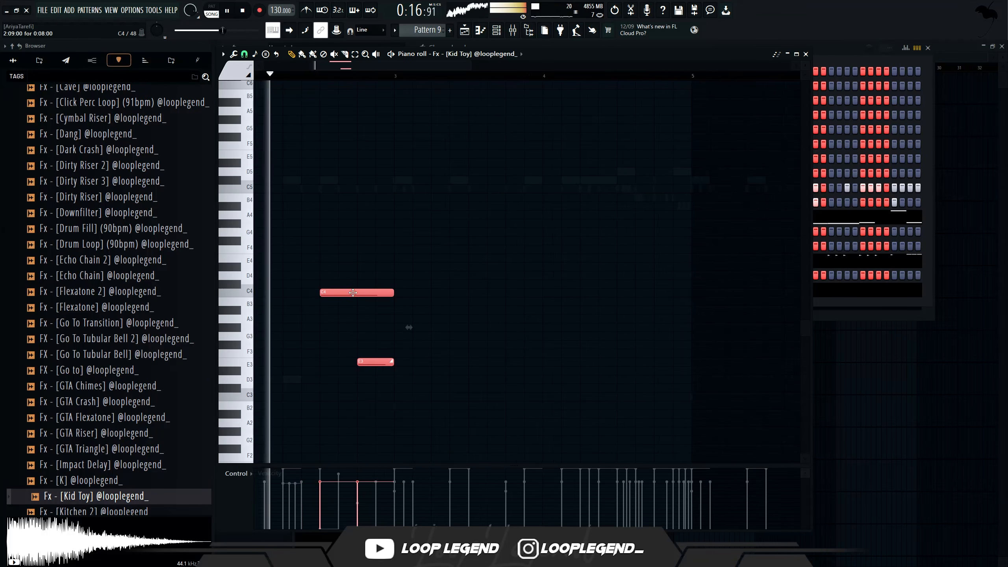
pyautogui.scroll(-2, 353, 292)
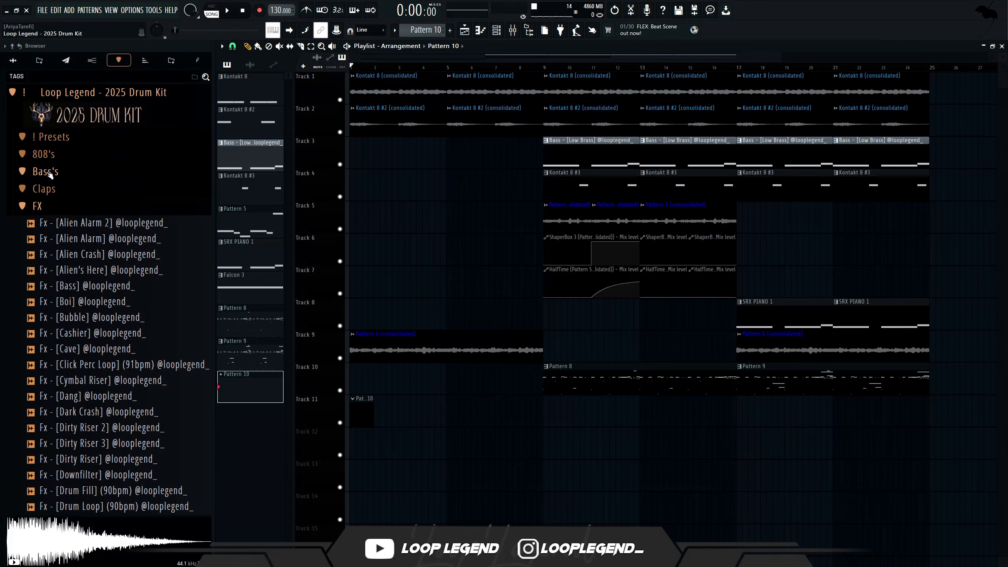
# Open Bass - [Noise] in a new channel and enable its volume envelope with the hold time at 100%.
pyautogui.click(44, 174)
pyautogui.scroll(-6, 116, 317)
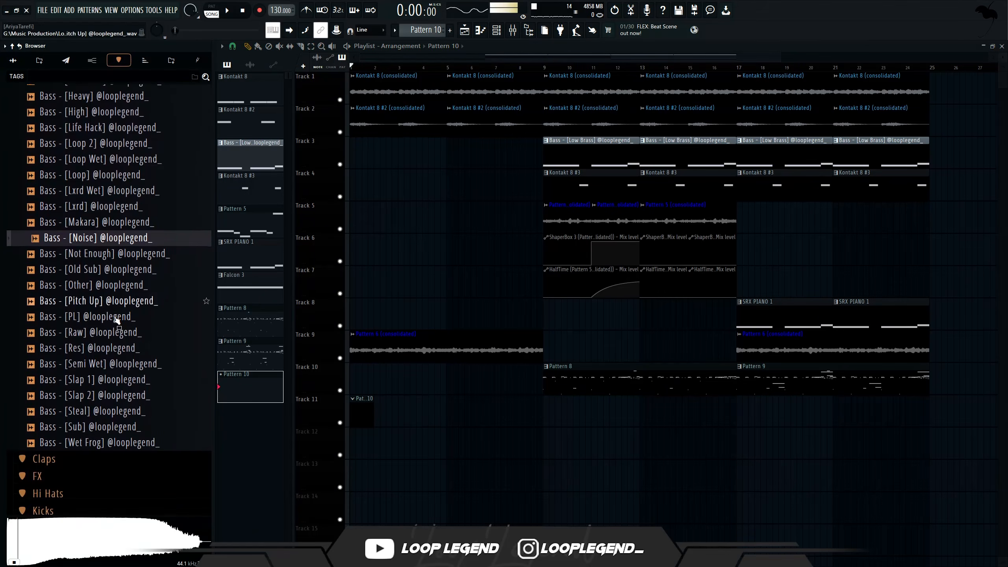
pyautogui.rightClick(111, 234)
pyautogui.click(147, 243)
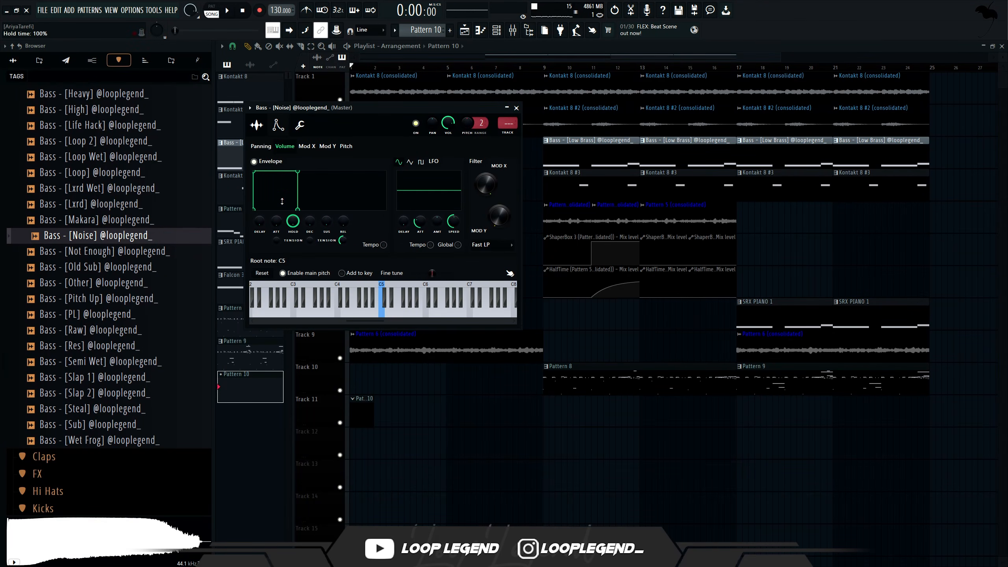
pyautogui.click(258, 127)
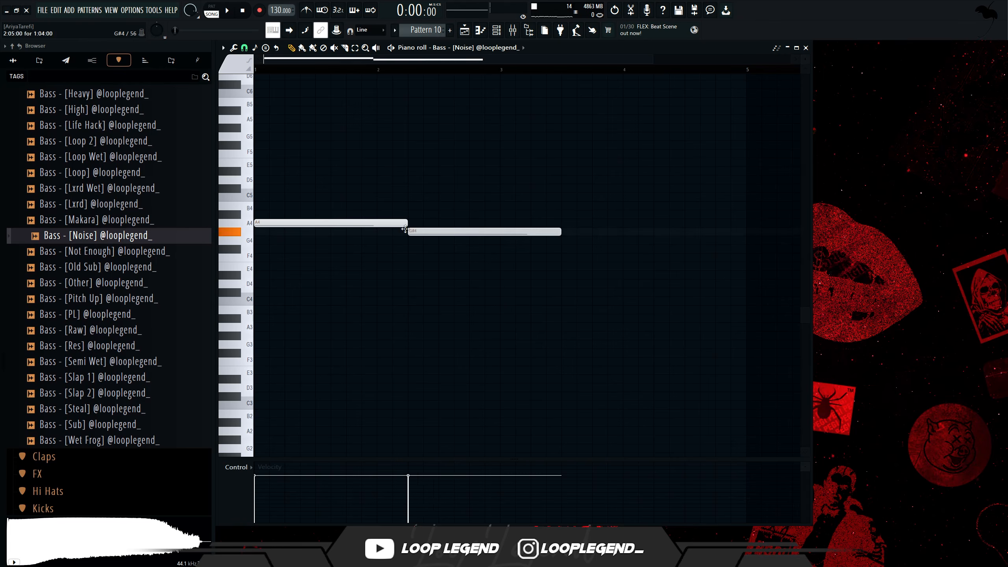
# Shorten the G#4 bass note to end with bar 2 and repeat the two-note phrase as F#4 and F4 in bars 3 and 4.
pyautogui.press('space')
pyautogui.moveTo(536, 231); pyautogui.dragTo(490, 224)
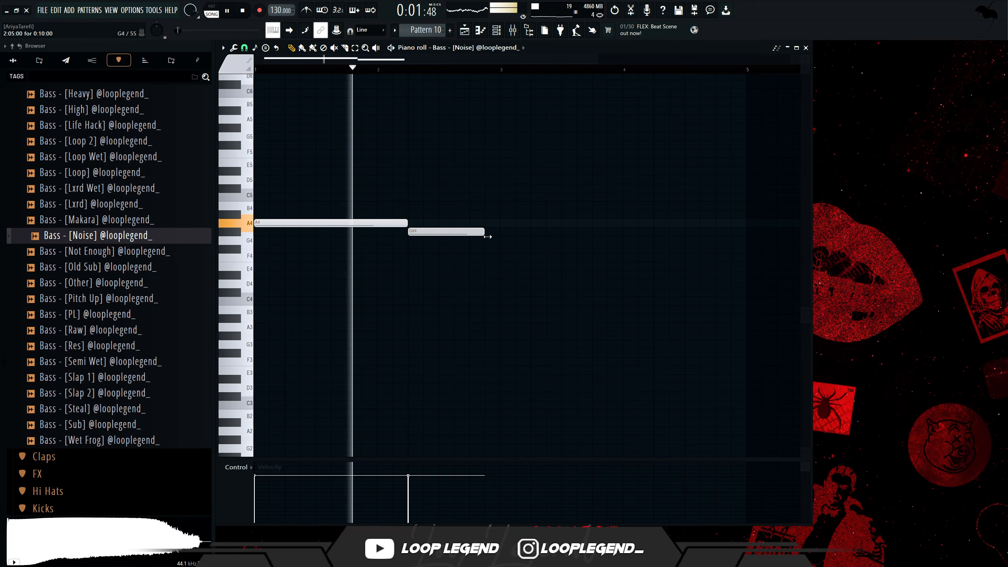
pyautogui.click(490, 205)
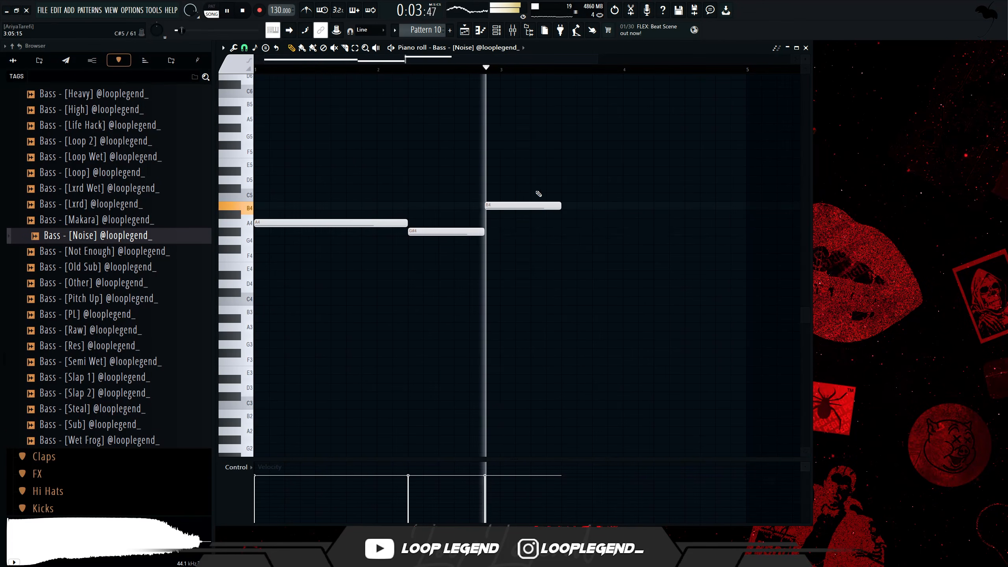
pyautogui.moveTo(485, 231); pyautogui.dragTo(523, 256)
pyautogui.hotkey('ctrl', 'a')
pyautogui.hotkey('ctrl', 'b')
pyautogui.scroll(-2, 528, 255)
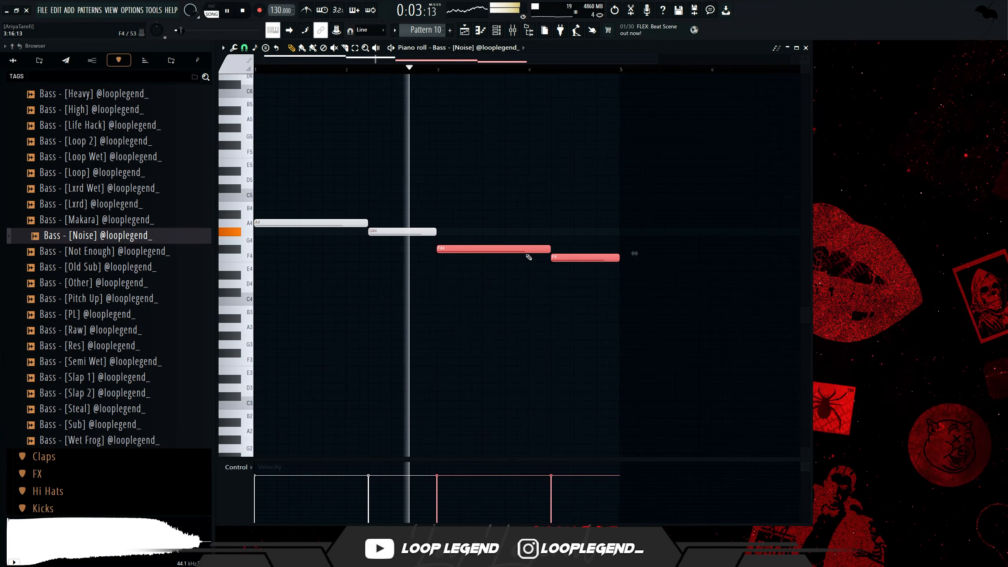
# Lower the last bass note in bar 4 to E4 and duplicate the four-bar phrase into bars 5 to 8.
pyautogui.click(571, 257)
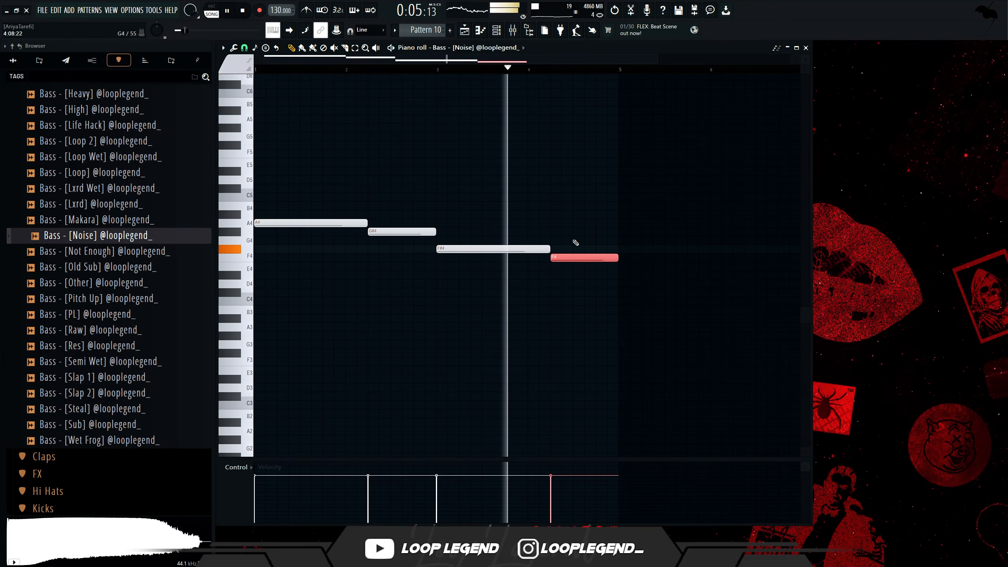
pyautogui.scroll(-1, 532, 254)
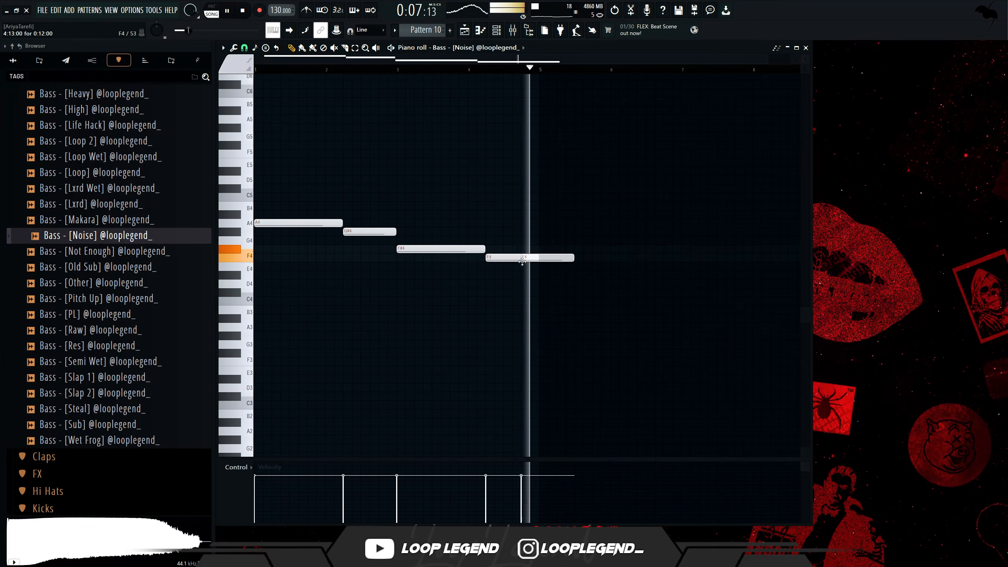
pyautogui.moveTo(513, 257); pyautogui.dragTo(513, 266)
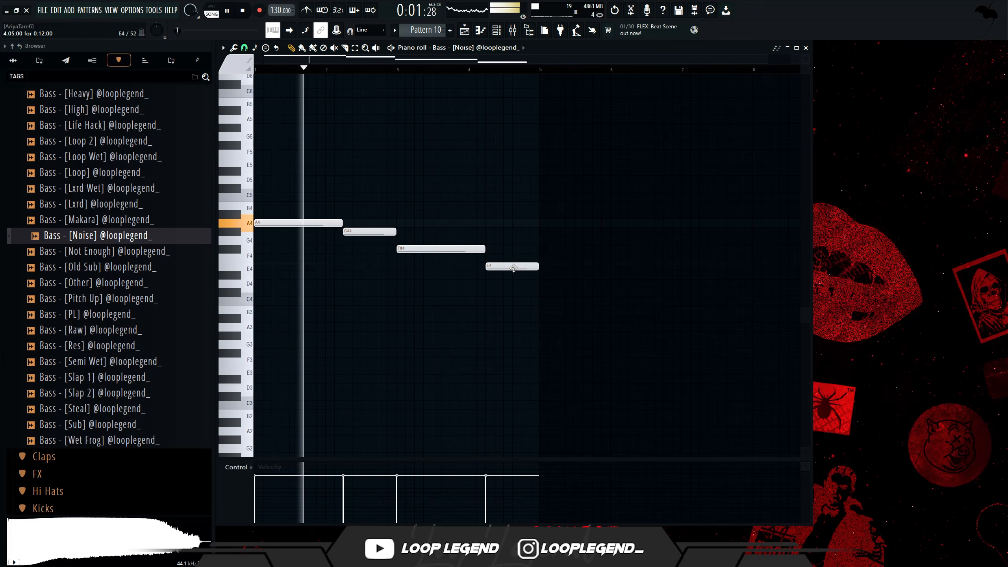
pyautogui.click(465, 31)
pyautogui.click(465, 31)
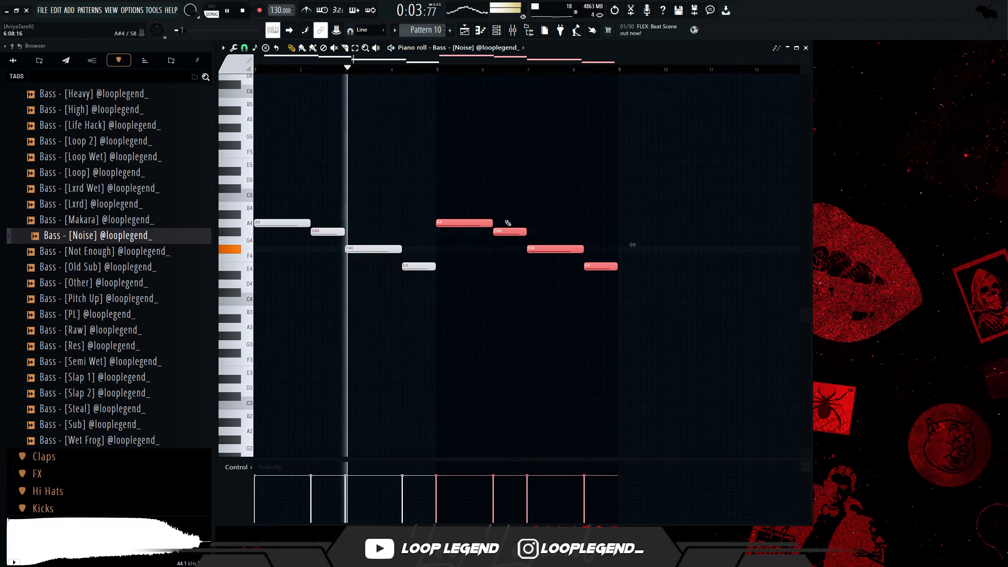
# Raise the F#4 bass note in bar 7 to B4 and the final E4 note in bar 8 to C#5.
pyautogui.keyDown('ctrl'); pyautogui.scroll(2, 531, 240); pyautogui.keyUp('ctrl')
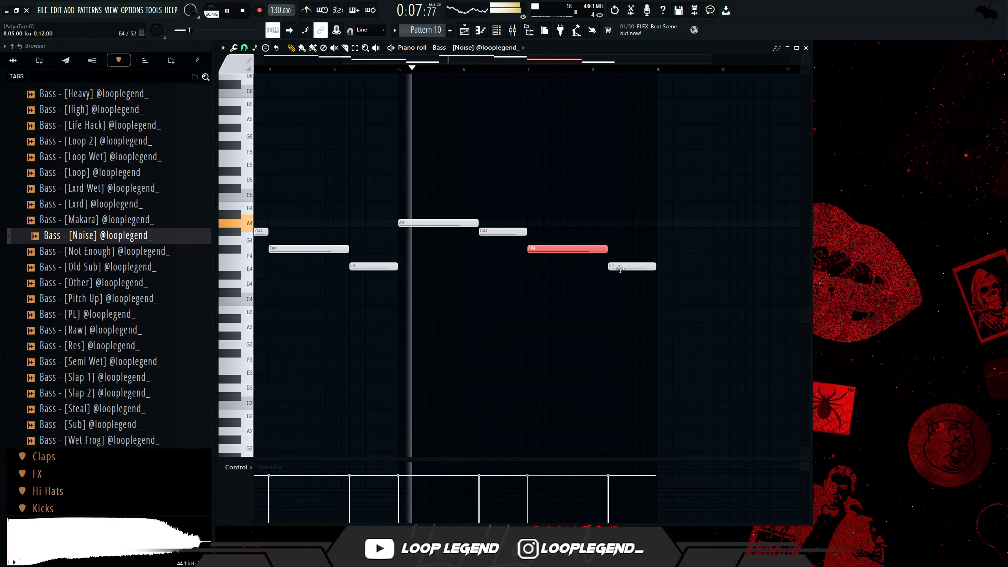
pyautogui.hotkey('shift', 'Up')
pyautogui.hotkey('shift', 'Up')
pyautogui.hotkey('shift', 'Up')
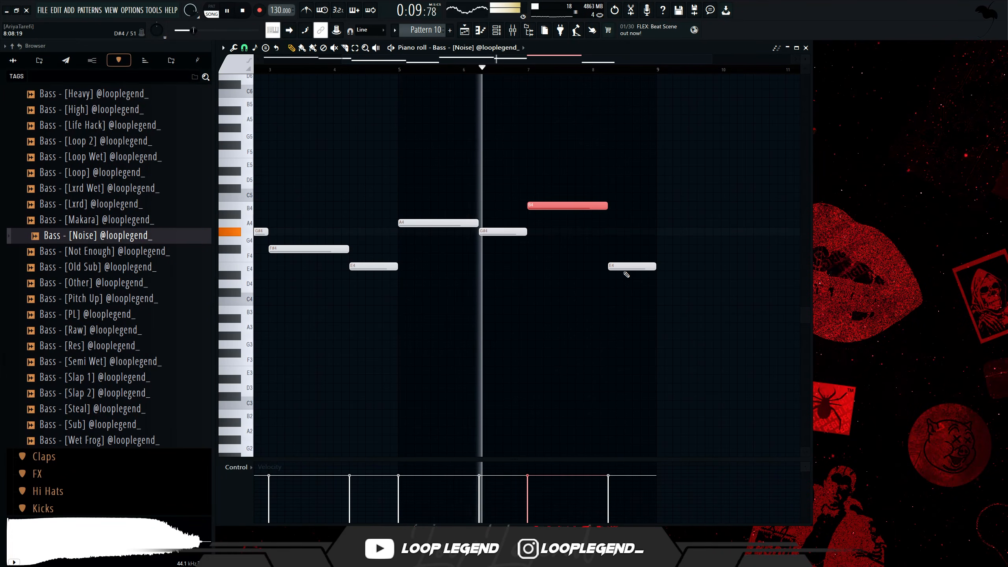
pyautogui.hotkey('shift', 'Up')
pyautogui.hotkey('shift', 'Up')
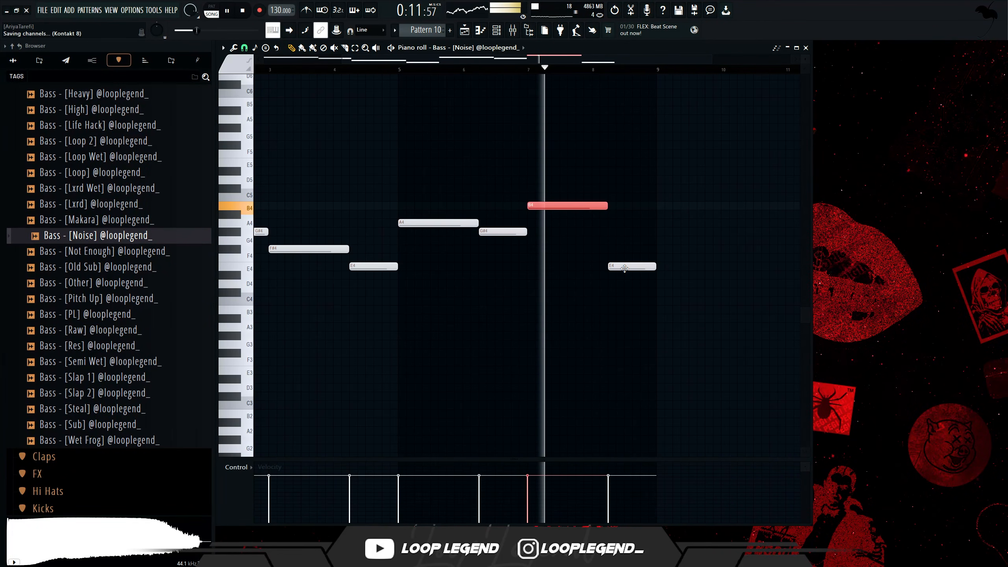
pyautogui.moveTo(631, 266); pyautogui.dragTo(631, 189)
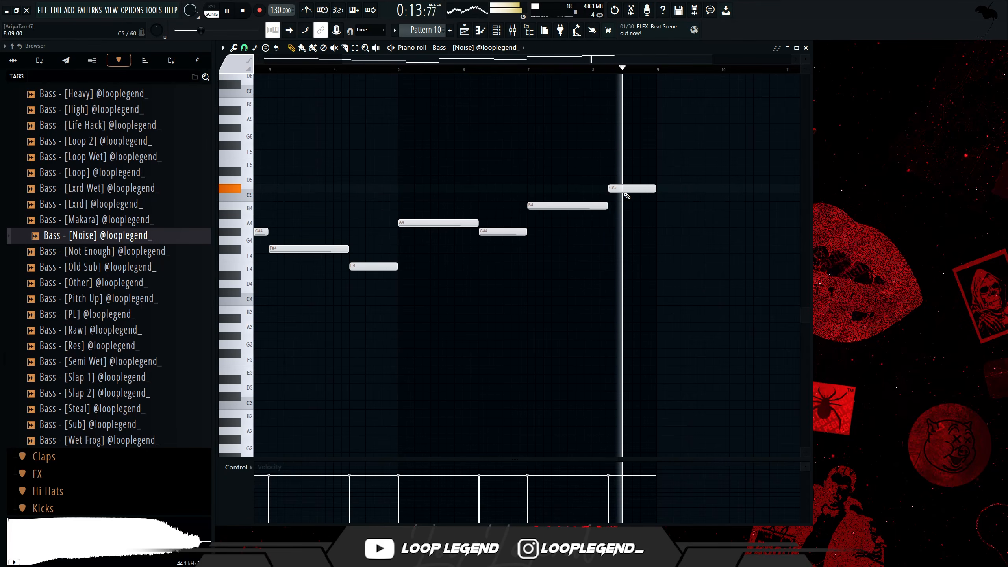
pyautogui.scroll(-2, 624, 196)
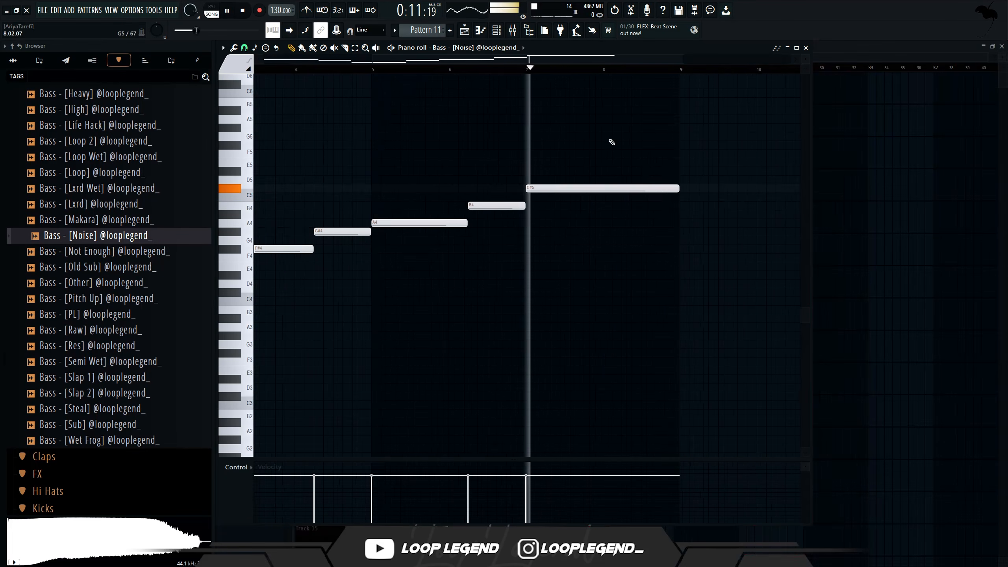
# Add a one-bar slide note down to C#4 in bar 8 beneath the long C#5 bass note of Pattern 11.
pyautogui.press('space')
pyautogui.scroll(3, 602, 202)
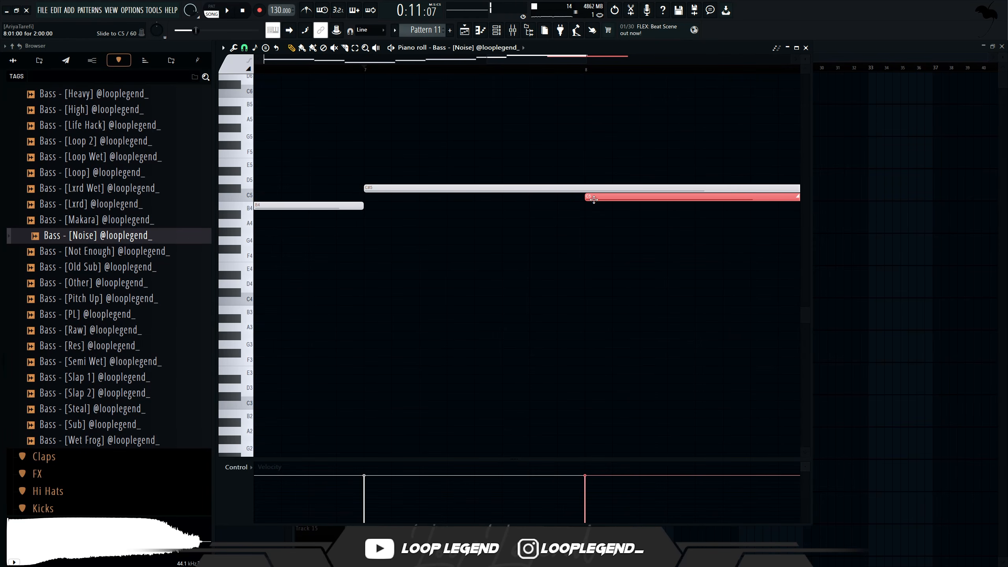
pyautogui.scroll(-3, 476, 297)
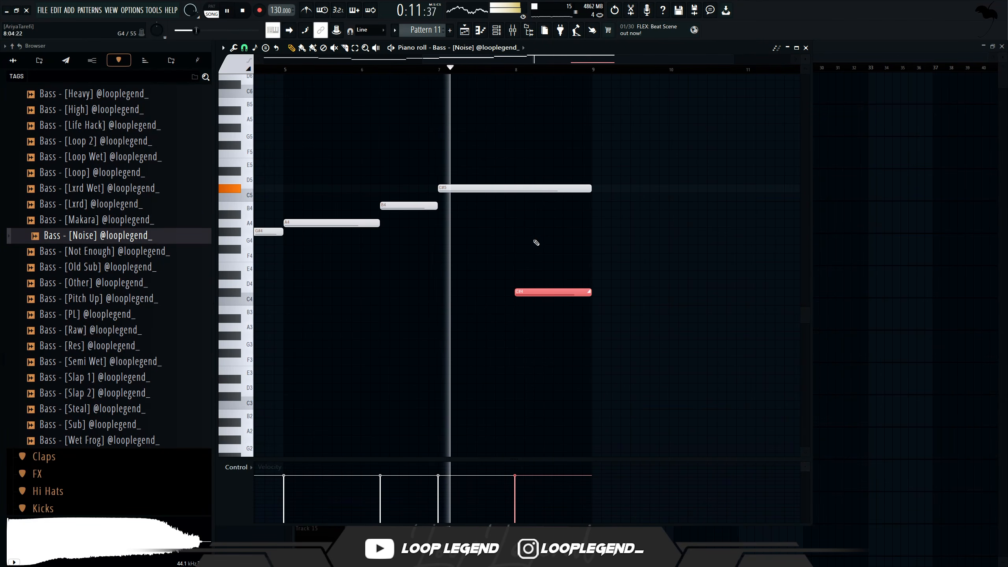
pyautogui.scroll(2, 515, 218)
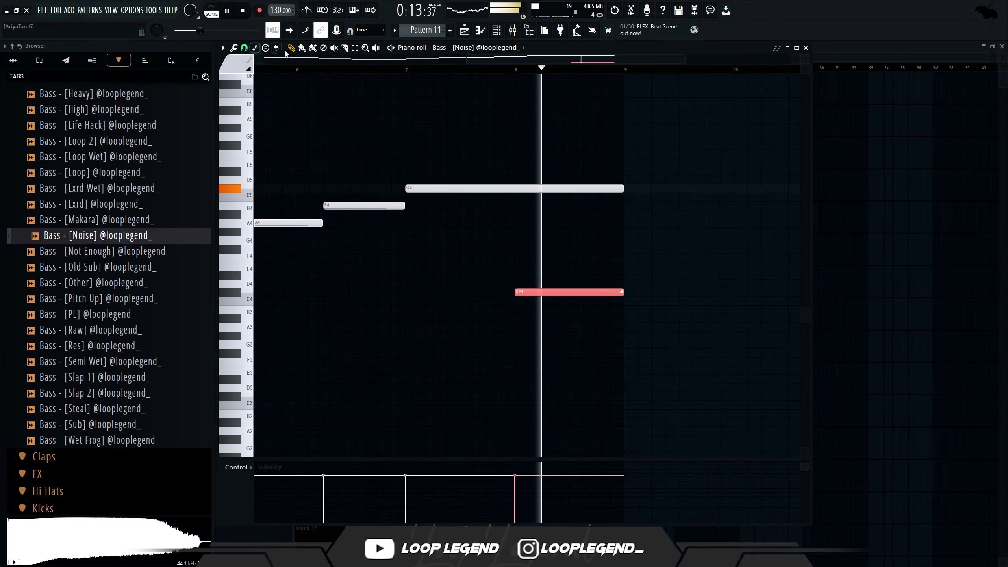
pyautogui.press('space')
# Open the mixer and load the Warm Master preset from the Whitburn kit's master presets onto Insert 13.
pyautogui.press('F7')
pyautogui.press('F9')
pyautogui.keyDown('shift'); pyautogui.click(581, 250); pyautogui.keyUp('shift')
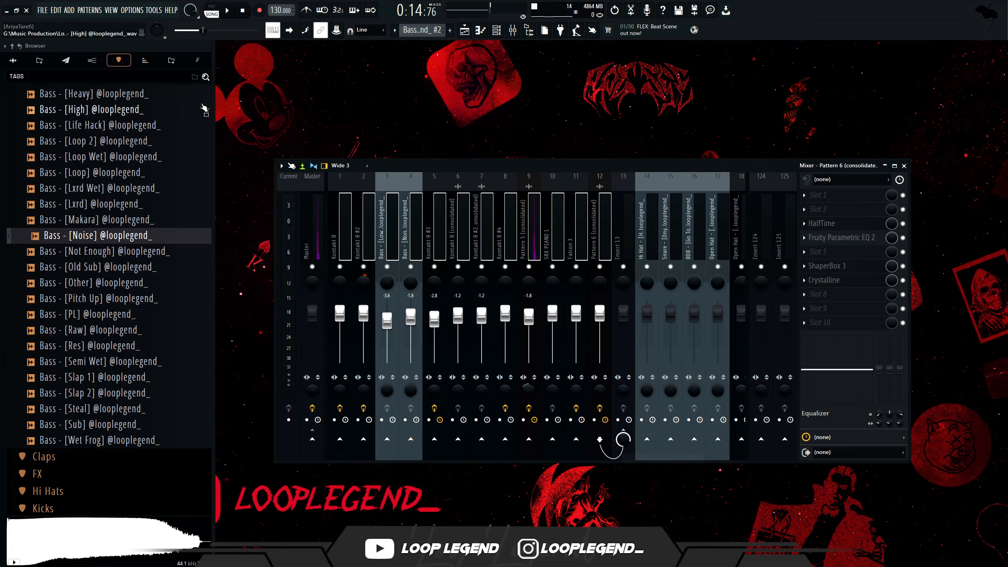
pyautogui.click(145, 60)
pyautogui.click(63, 206)
pyautogui.click(66, 316)
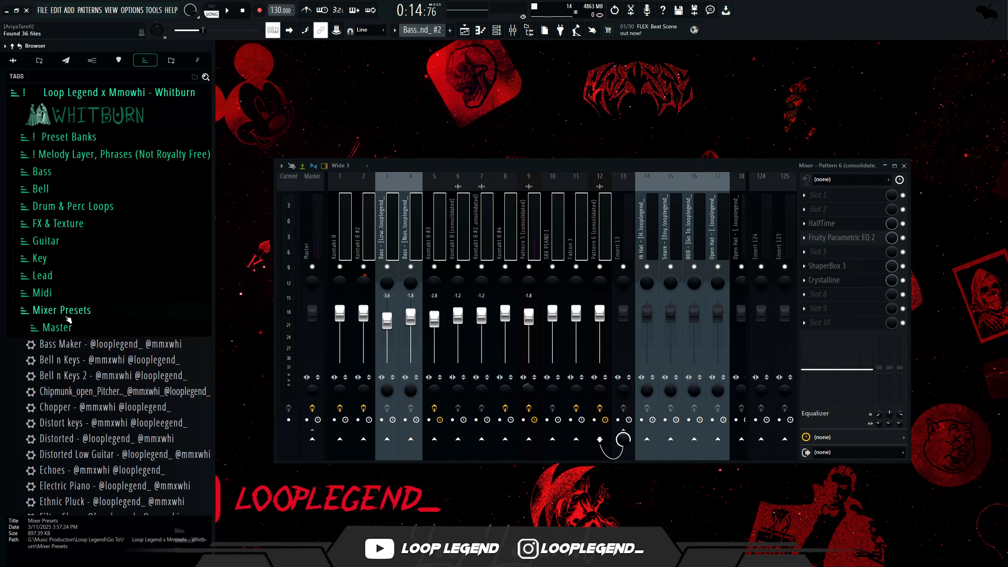
pyautogui.click(59, 327)
pyautogui.moveTo(80, 343); pyautogui.dragTo(625, 278)
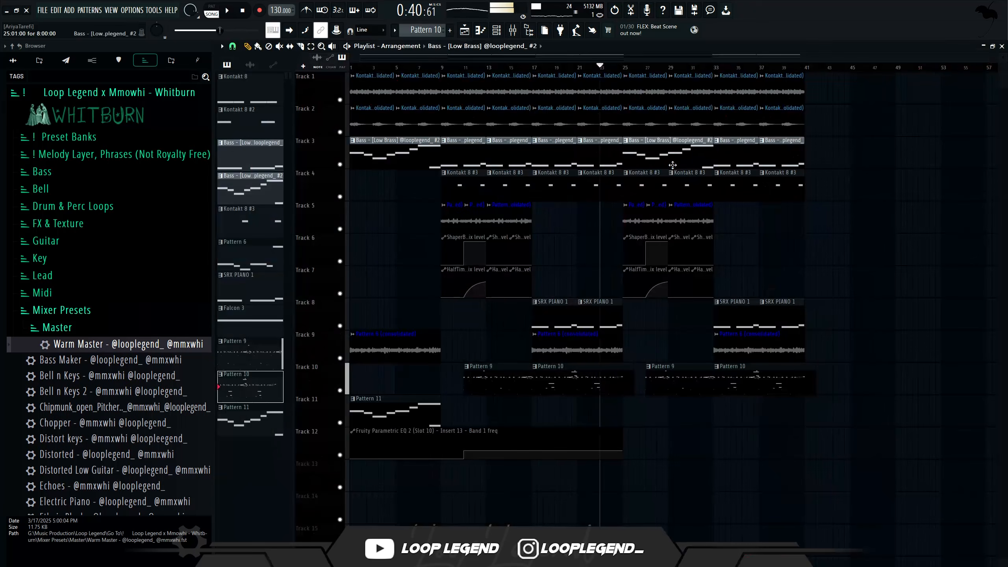
# Open the Low Brass clip at bar 25 for editing and list the Sequence Code Midi Kit's bass files with full names.
pyautogui.doubleClick(631, 141)
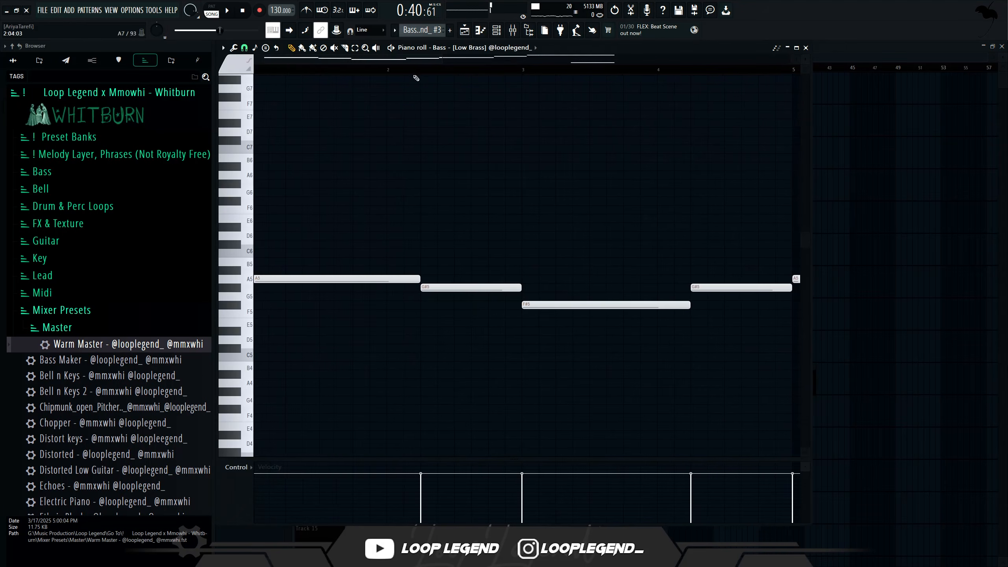
pyautogui.click(195, 60)
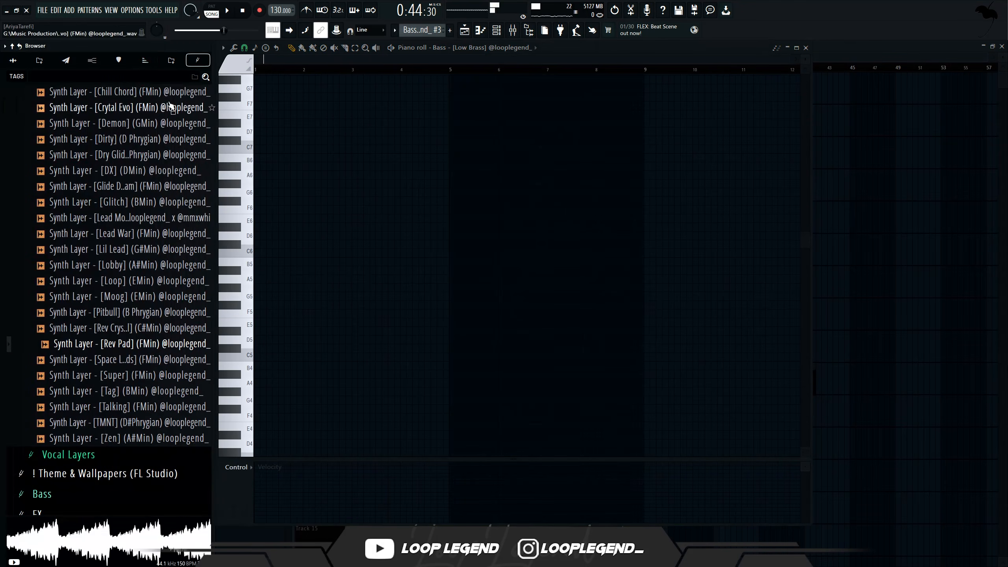
pyautogui.click(171, 61)
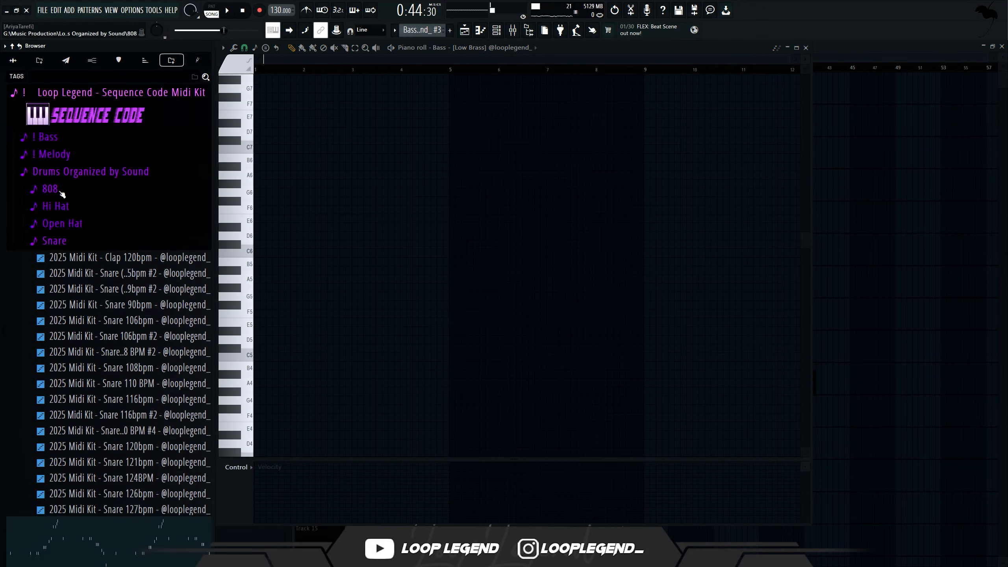
pyautogui.click(60, 139)
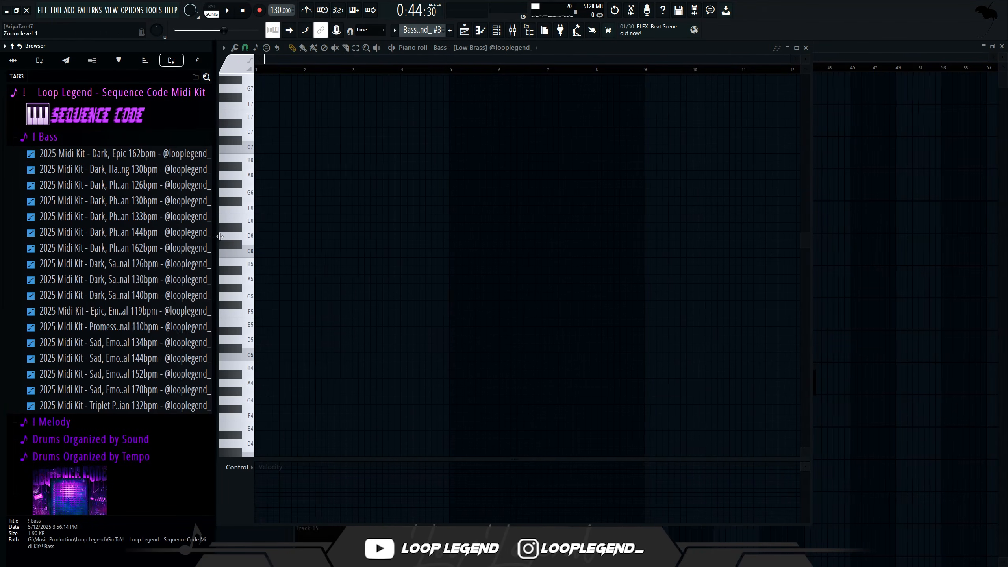
pyautogui.moveTo(217, 236); pyautogui.dragTo(271, 226)
# Import the MIDI file 2025 Midi Kit - Epic, Emotional 119bpm into the Low Brass piano roll.
pyautogui.click(147, 313)
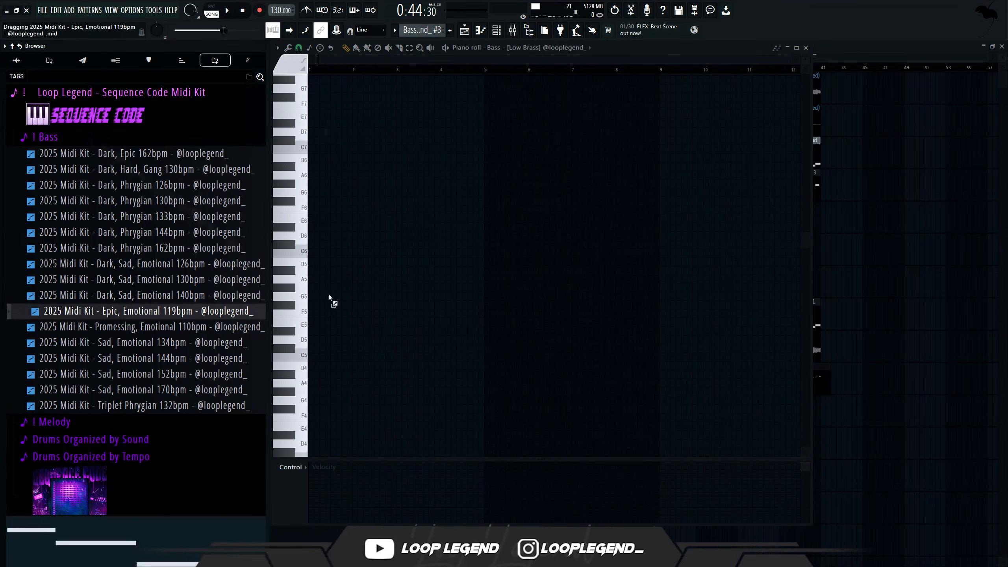
pyautogui.moveTo(329, 297); pyautogui.dragTo(329, 297)
pyautogui.press('Return')
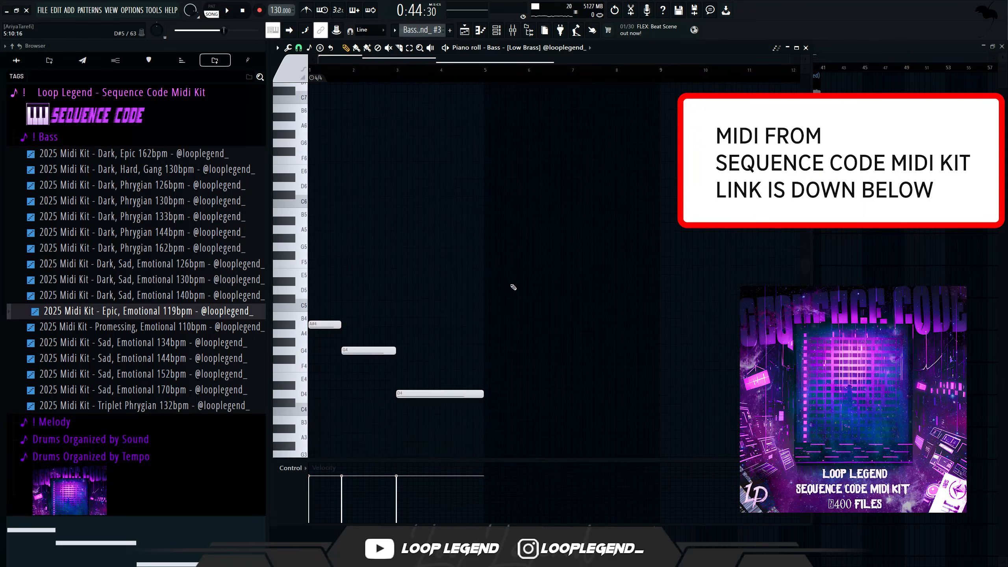
# Transpose the imported Low Brass notes up so they sit on A5, F#5 and C#5, and audition them.
pyautogui.hotkey('ctrl', 'Up')
pyautogui.press('space')
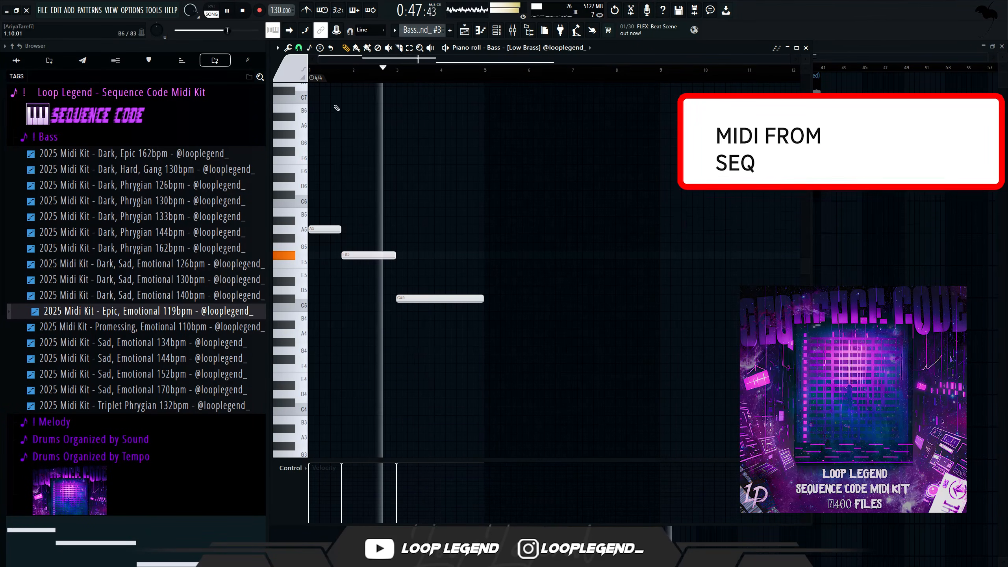
# Return to the playlist and remove the old bass clip at bar 29 on Track 3.
pyautogui.click(464, 31)
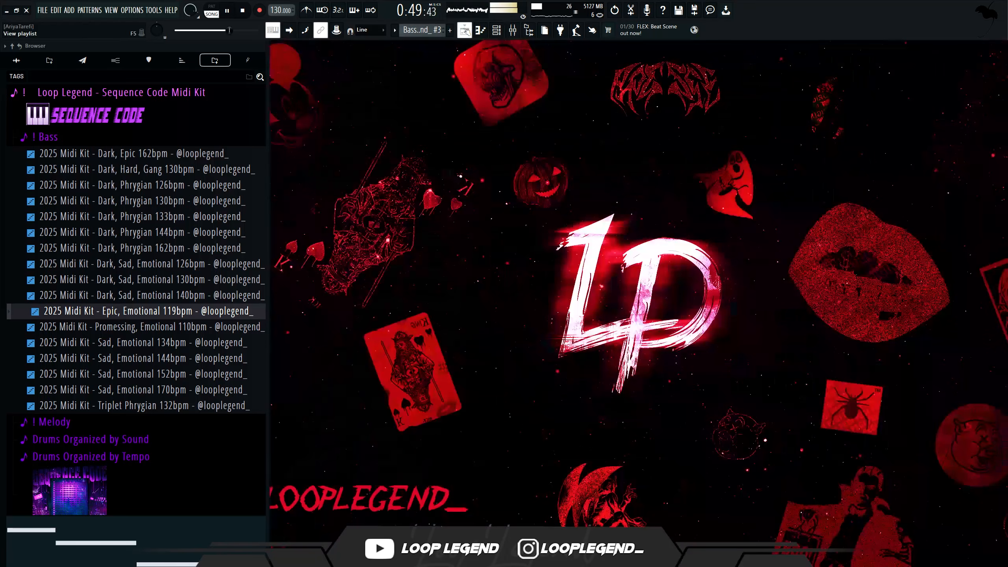
pyautogui.click(464, 31)
pyautogui.rightClick(695, 223)
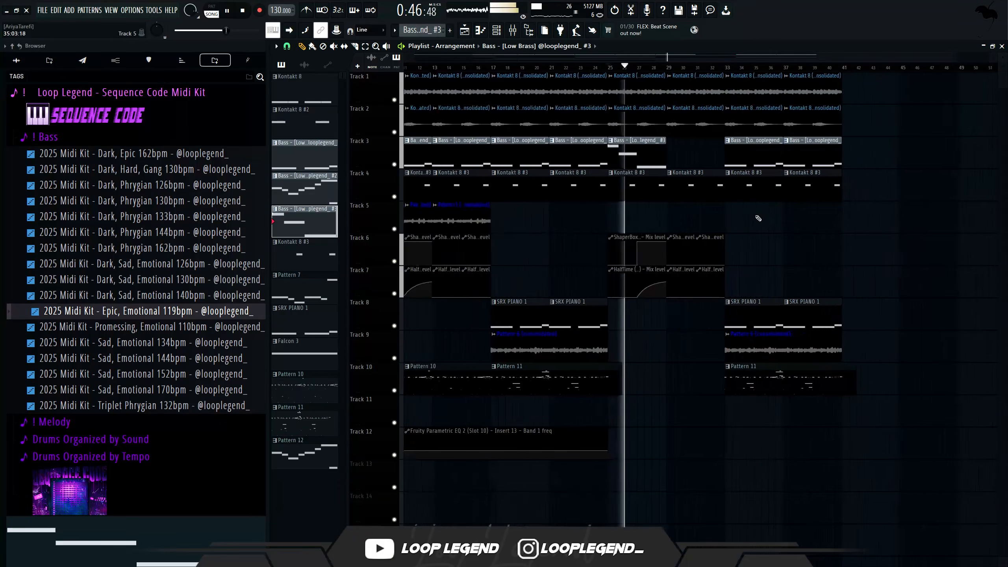
# Shift all clips from Track 4 downward by two tracks and move the intro Low Brass #2 clip to Track 5.
pyautogui.moveTo(381, 176); pyautogui.dragTo(382, 433)
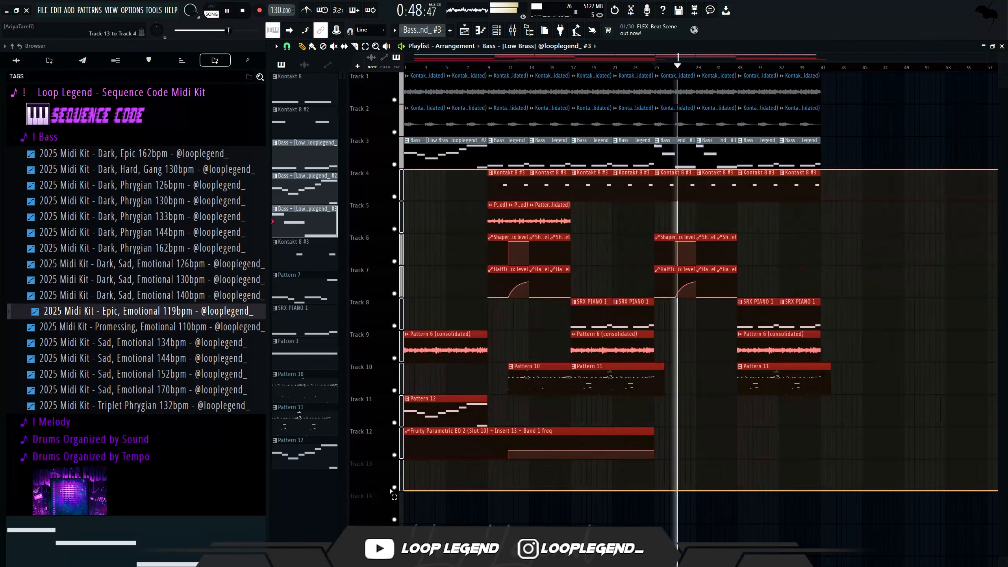
pyautogui.moveTo(590, 217); pyautogui.dragTo(589, 281)
pyautogui.click(444, 155)
pyautogui.moveTo(445, 155); pyautogui.dragTo(444, 220)
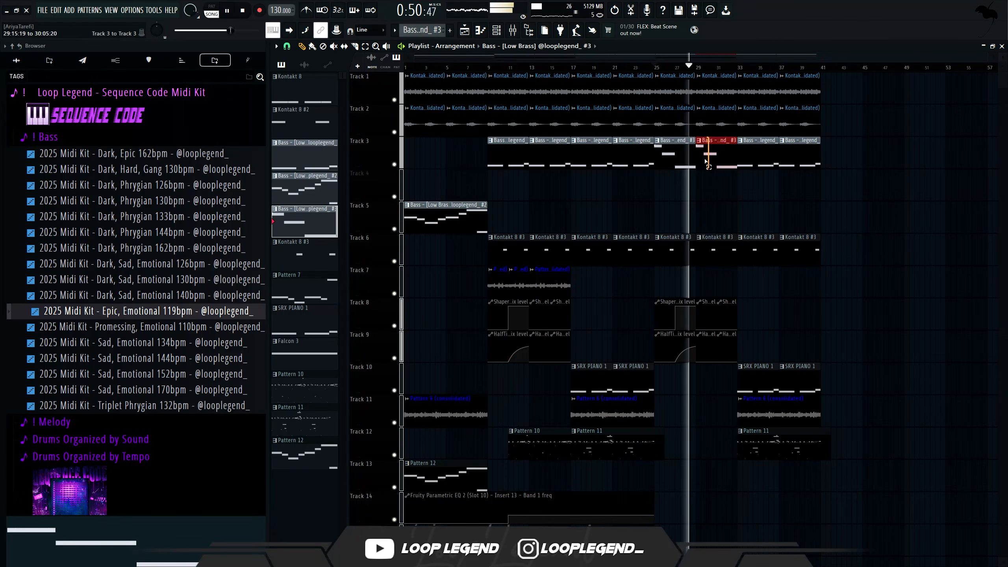
# Move the Low Brass #3 clips to Track 4 and repeat them from bar 33 to 41, replacing Track 3's bass clips there.
pyautogui.moveTo(705, 160); pyautogui.dragTo(705, 193)
pyautogui.rightClick(757, 152)
pyautogui.rightClick(799, 153)
pyautogui.hotkey('ctrl', 'b')
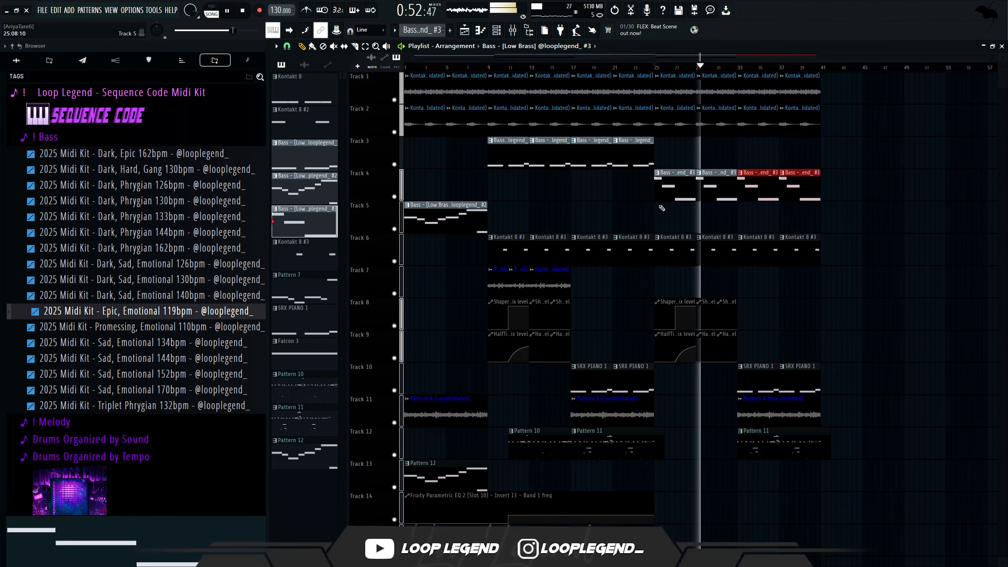
# Make the Pattern 11 clip at bar 33 unique and open its 808 notes for editing.
pyautogui.scroll(1, 747, 446)
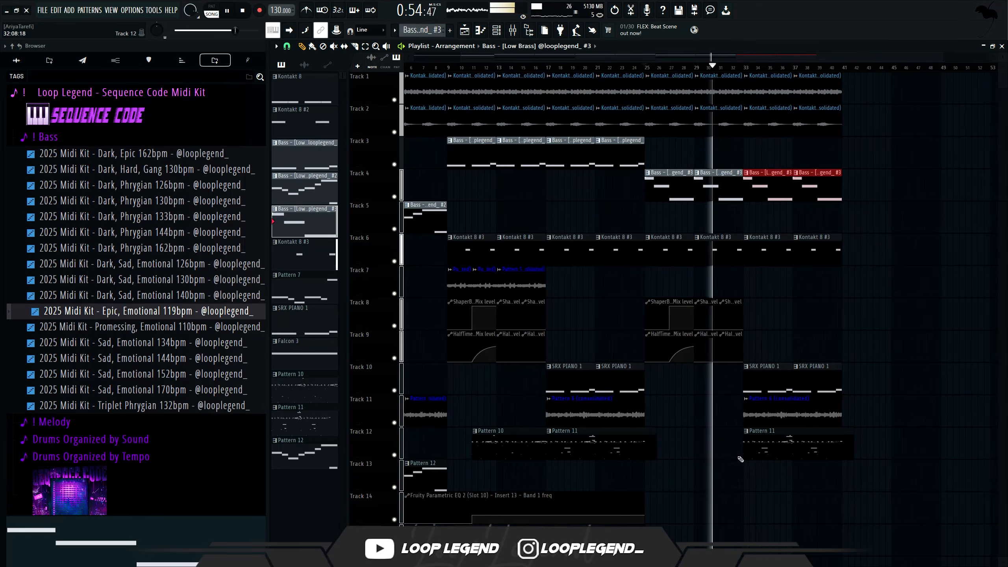
pyautogui.click(747, 431)
pyautogui.click(766, 441)
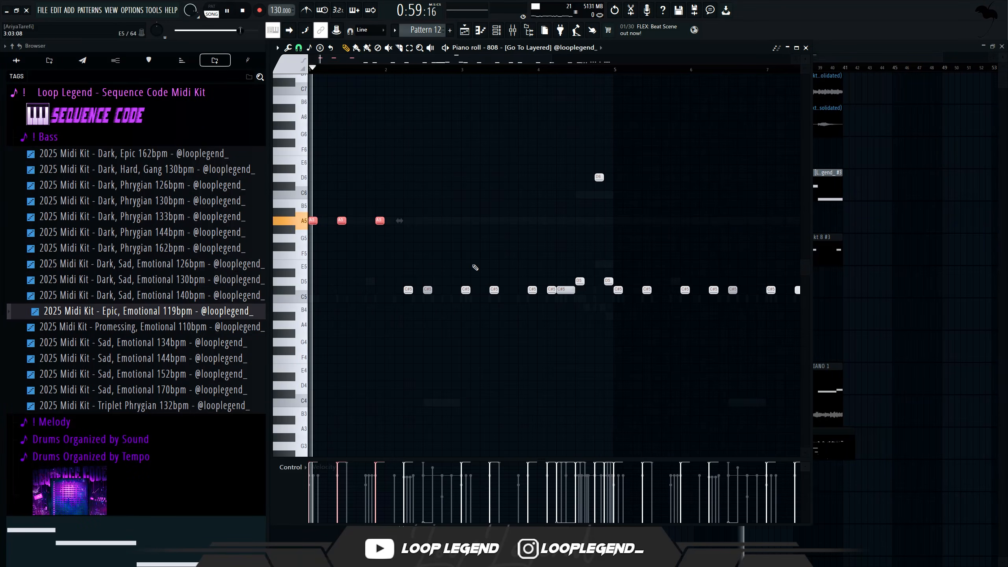
# Move the third 808 note slightly earlier and down to F#5, and set the next two notes to F#5 to follow the new bass.
pyautogui.scroll(5, 472, 278)
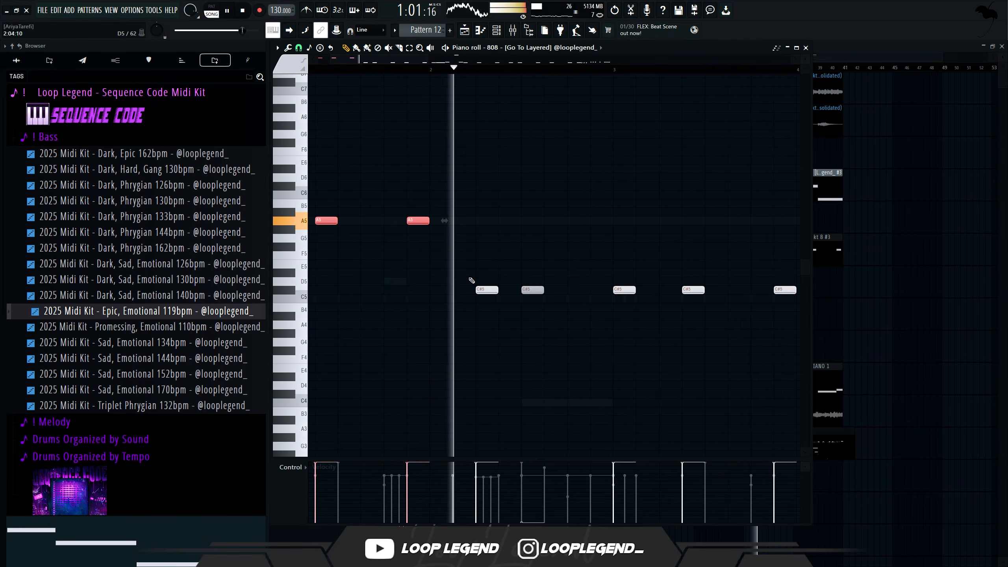
pyautogui.click(385, 227)
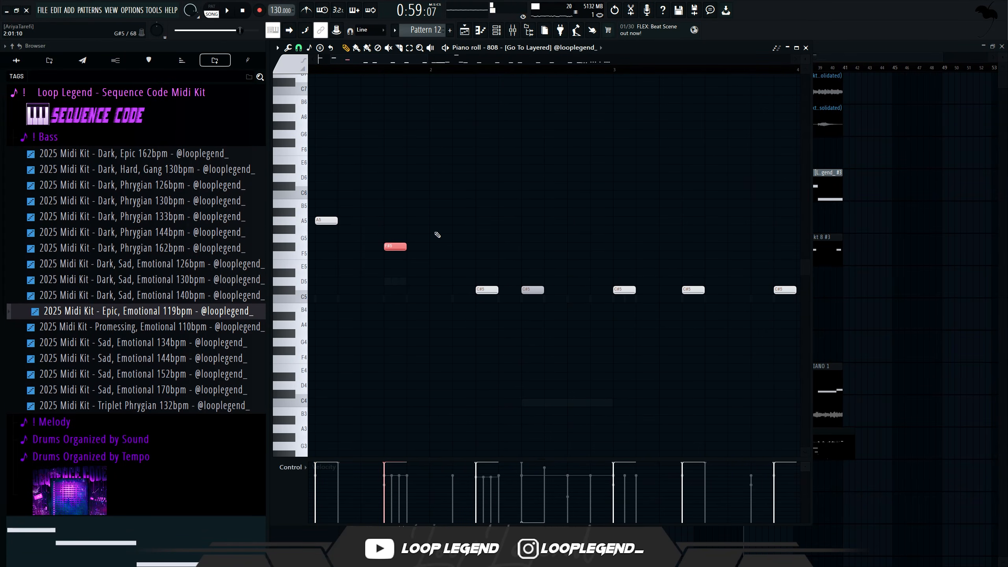
pyautogui.scroll(-3, 438, 235)
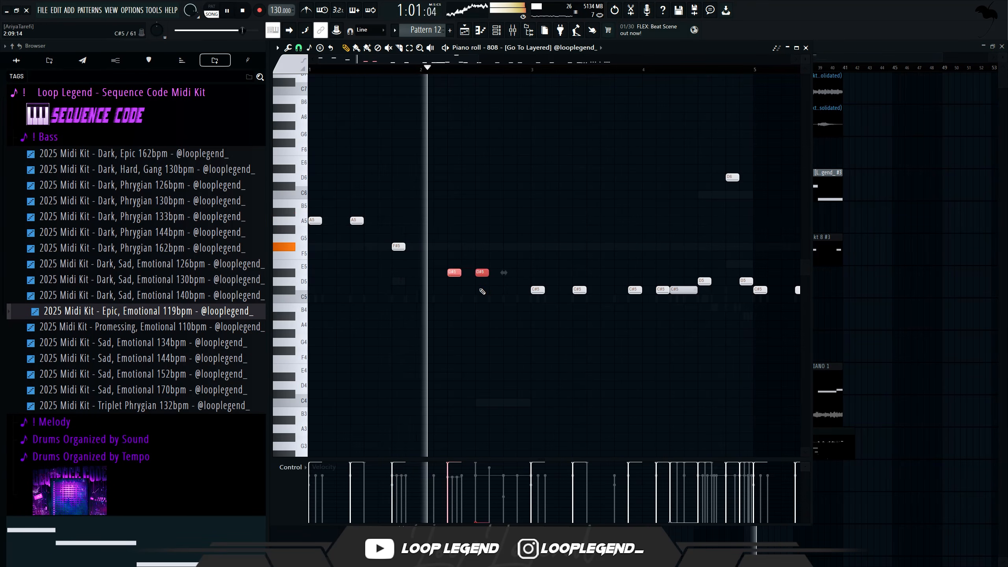
pyautogui.press('Up')
pyautogui.press('Up')
pyautogui.press('Up')
pyautogui.scroll(-2, 526, 289)
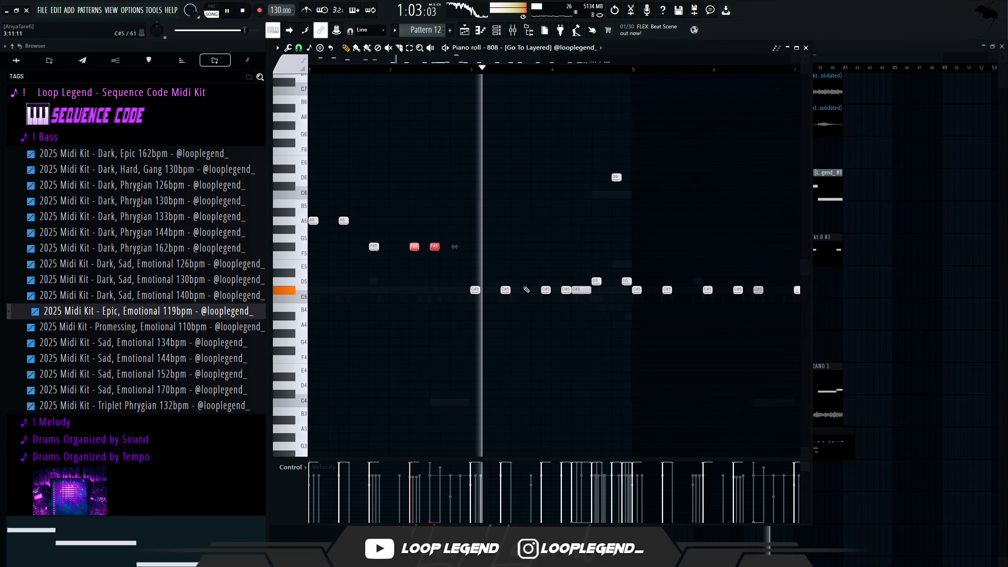
pyautogui.scroll(-1, 526, 290)
pyautogui.moveTo(532, 270); pyautogui.dragTo(589, 294)
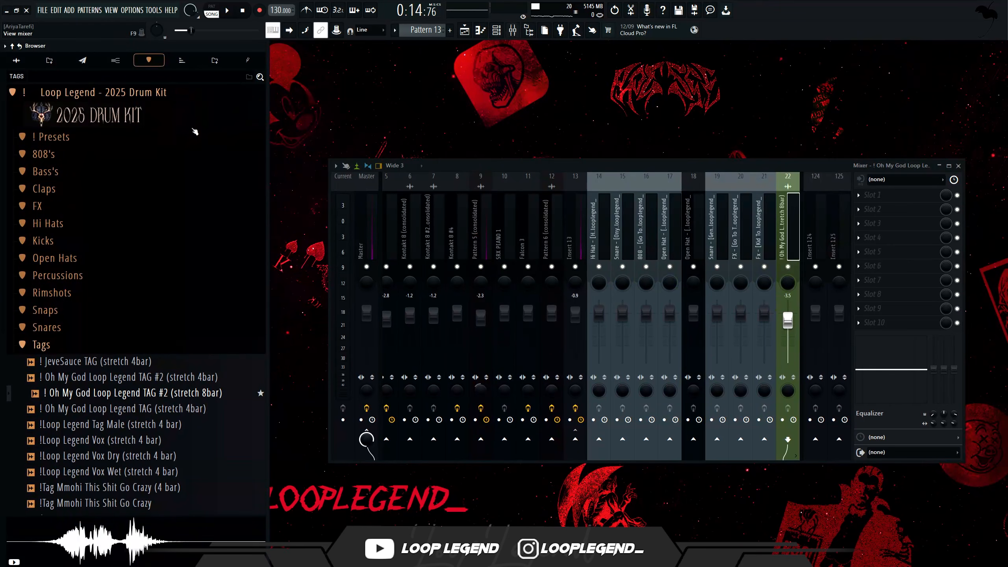
# Load the Punchy Master 2025 preset from the 2025 Drum Kit onto the Master track.
pyautogui.click(98, 135)
pyautogui.moveTo(115, 169); pyautogui.dragTo(129, 189)
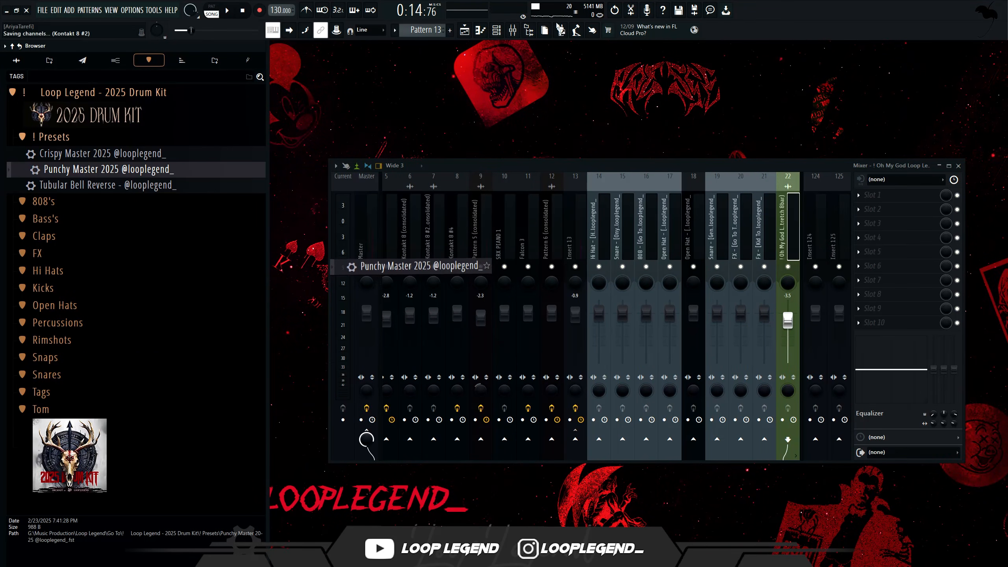
pyautogui.moveTo(351, 265); pyautogui.dragTo(351, 266)
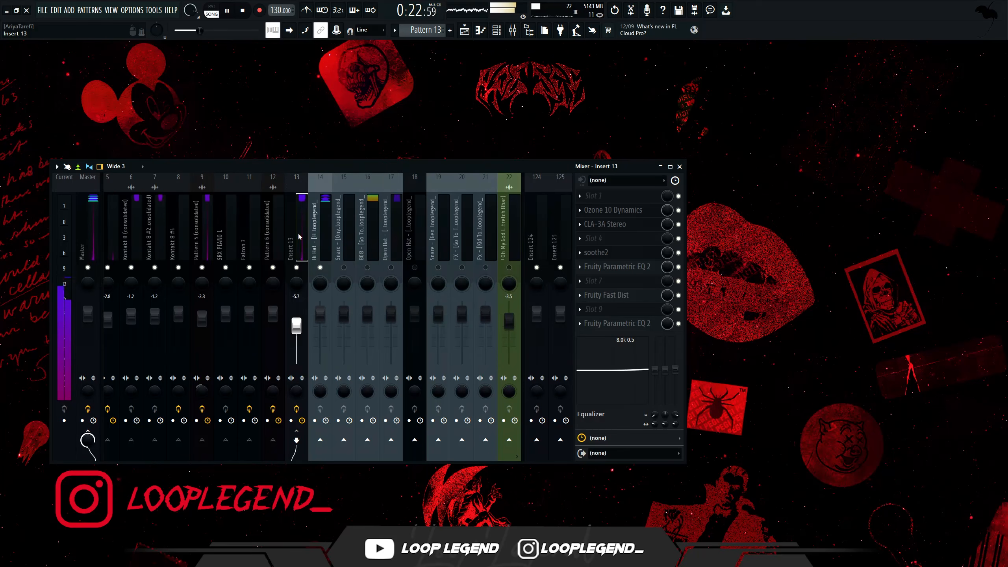
# Lower the hi-hat track to -0.5 dB and the Onyx snare track to -1.4 dB.
pyautogui.click(314, 238)
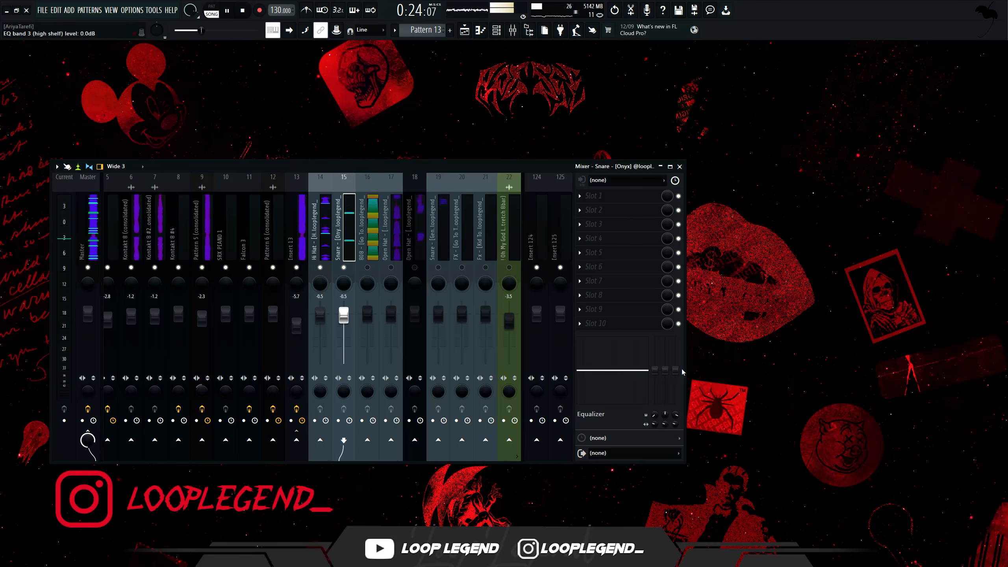
pyautogui.moveTo(682, 367); pyautogui.dragTo(682, 371)
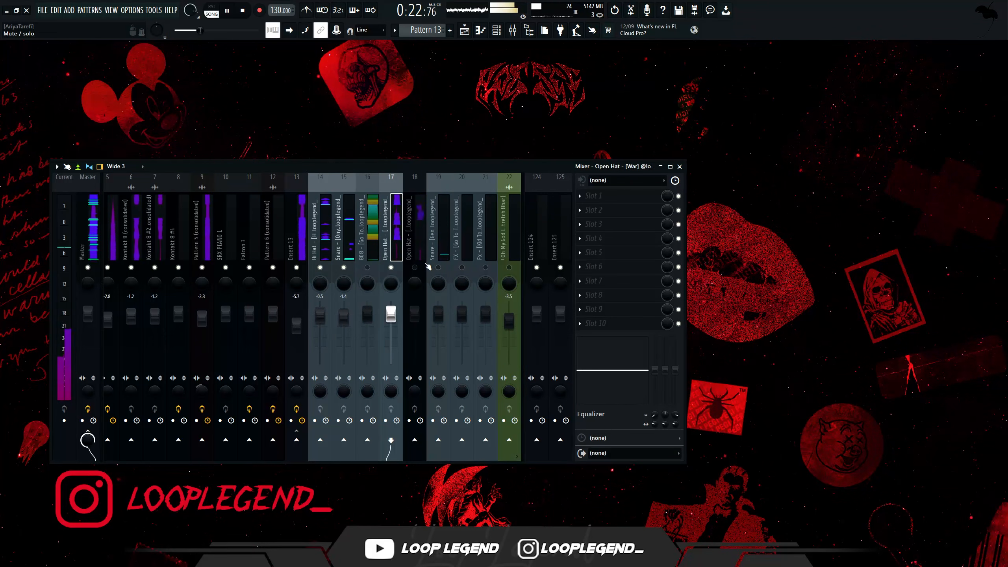
# Add Fruity Parametric EQ 2 with the 02 Low Cut preset to the War open hat, with band 1 at 199 Hz.
pyautogui.click(618, 307)
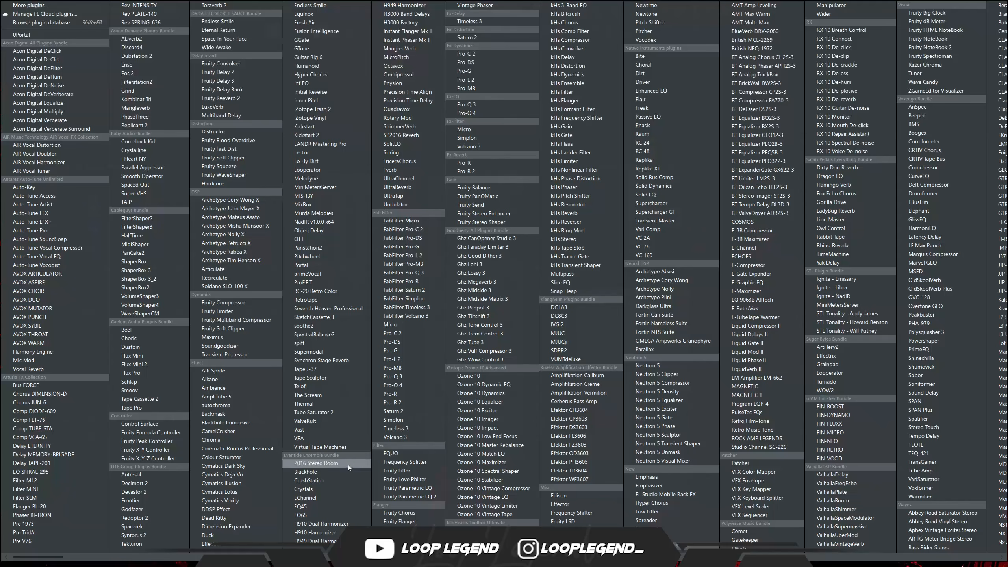
pyautogui.click(415, 495)
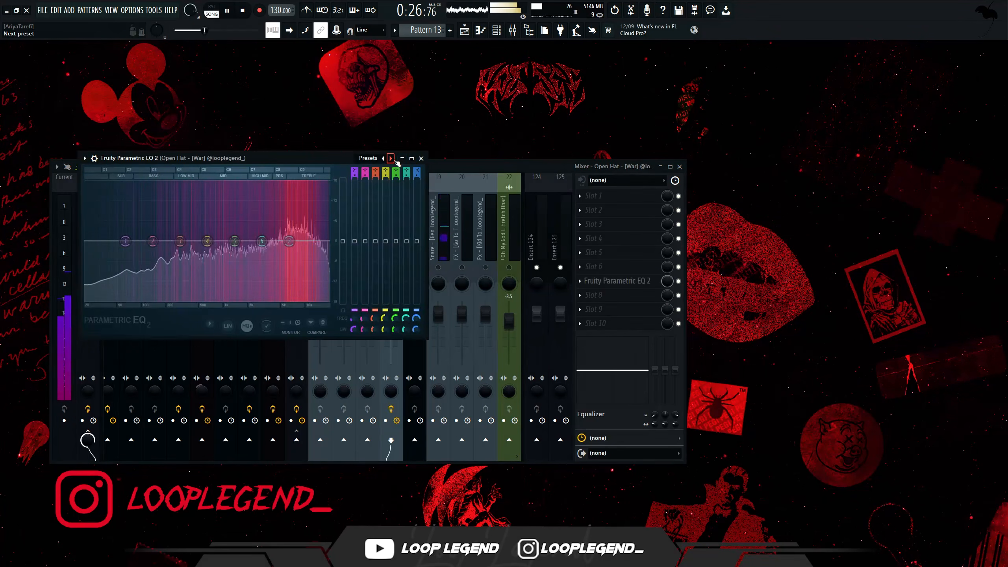
pyautogui.click(390, 158)
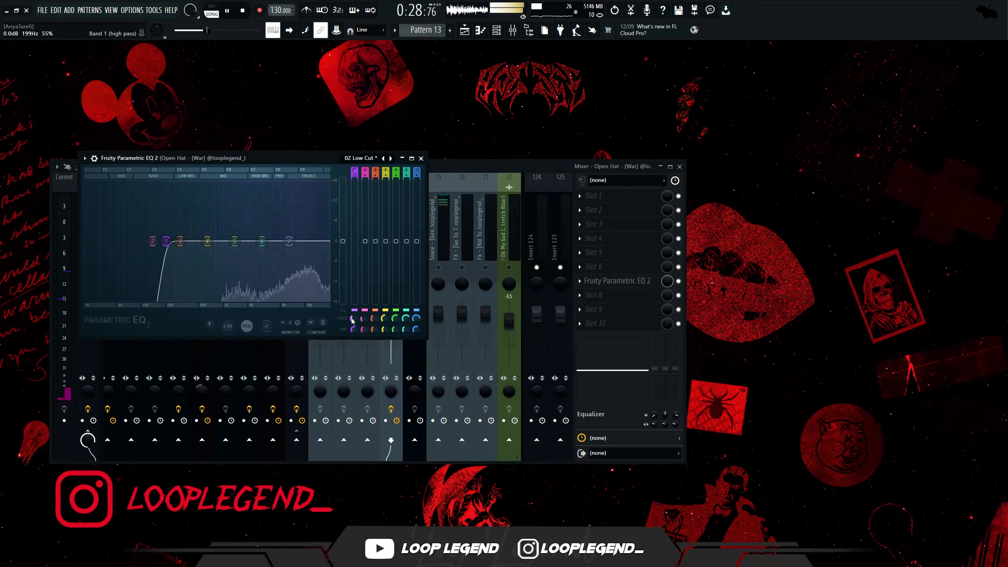
# Cut the low EQ band of the open hat on mixer insert 18 to -18.0 dB.
pyautogui.click(401, 261)
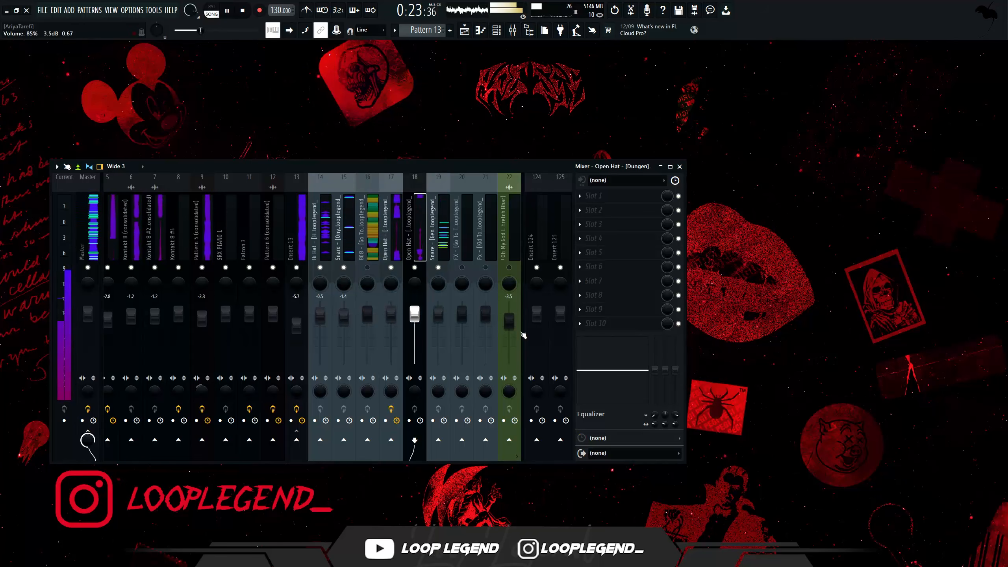
pyautogui.moveTo(655, 369); pyautogui.dragTo(659, 408)
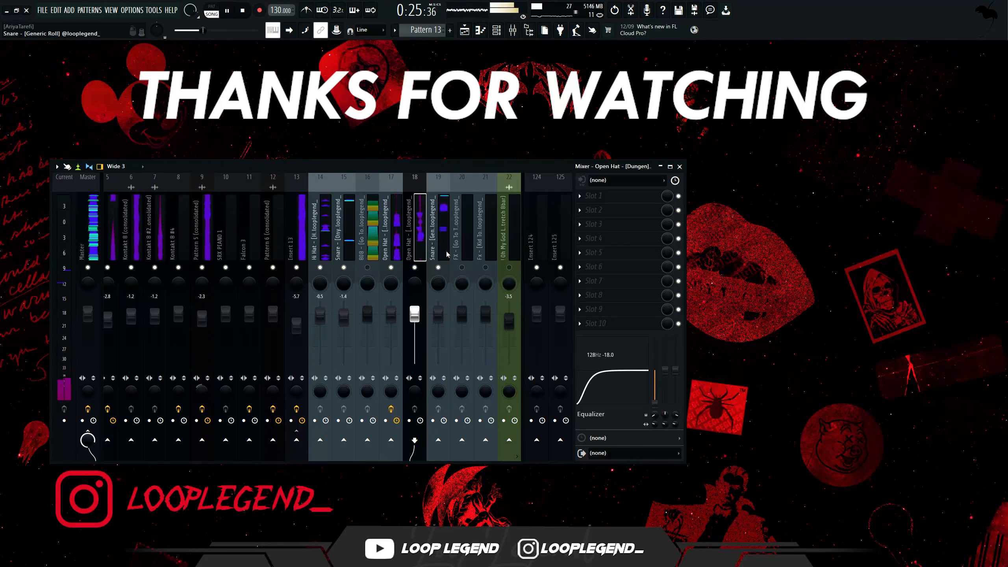